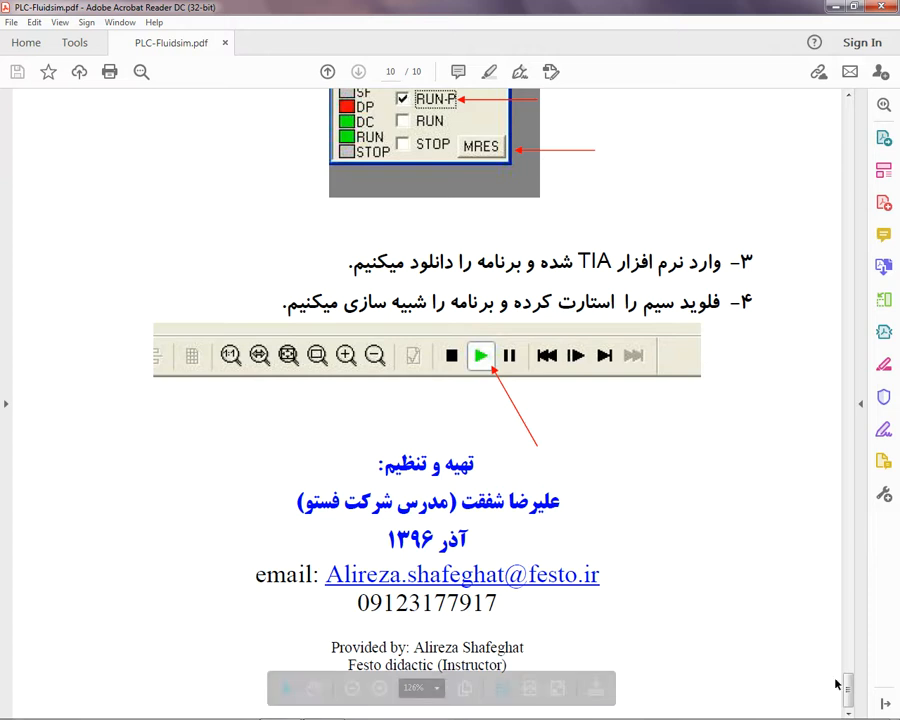
# Step: Go back to the first page of the PLC-Fluidsim guide and read the required software list and first instruction
pyautogui.moveTo(849, 692); pyautogui.dragTo(849, 116)
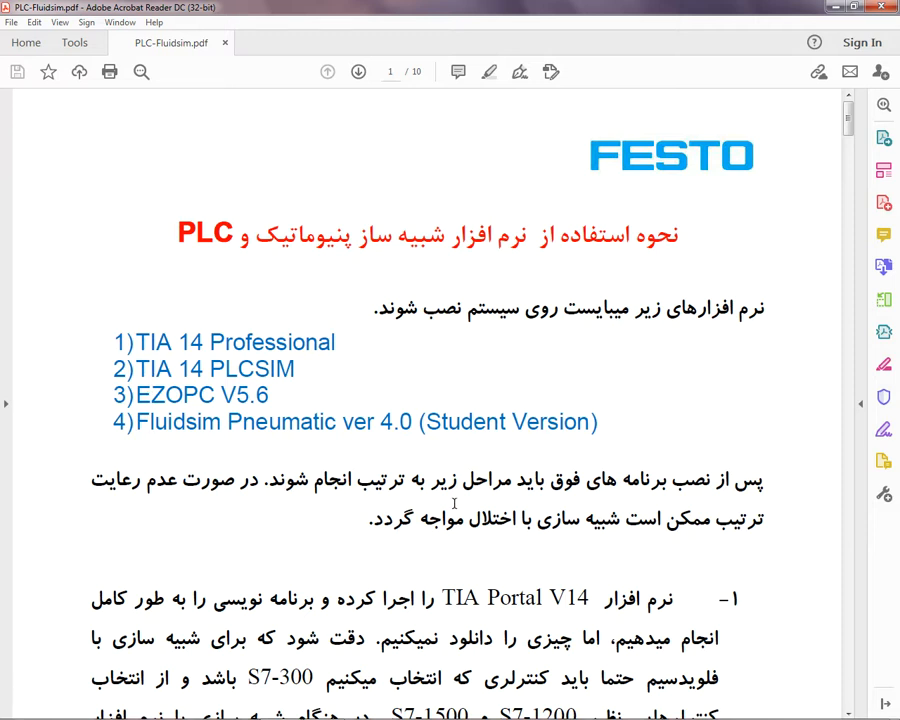
pyautogui.scroll(-2, 454, 503)
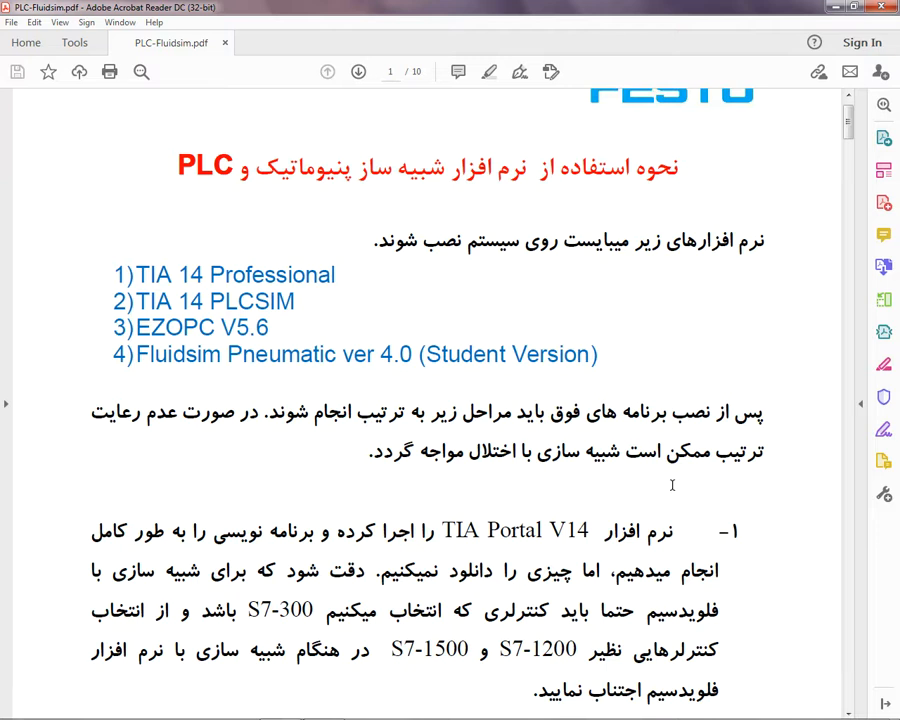
pyautogui.scroll(-1, 672, 485)
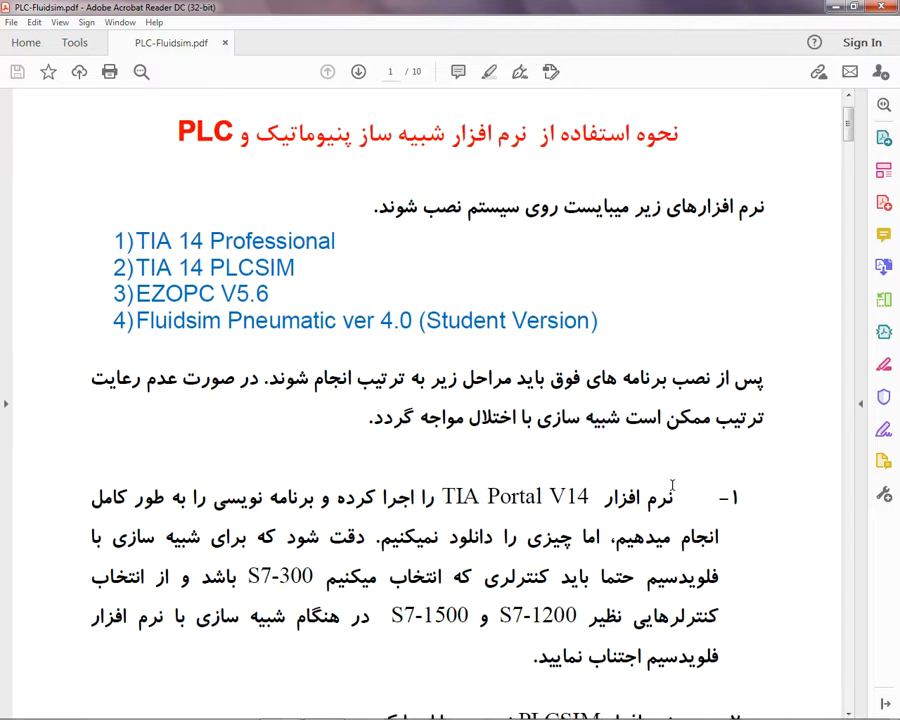
pyautogui.scroll(-1, 649, 450)
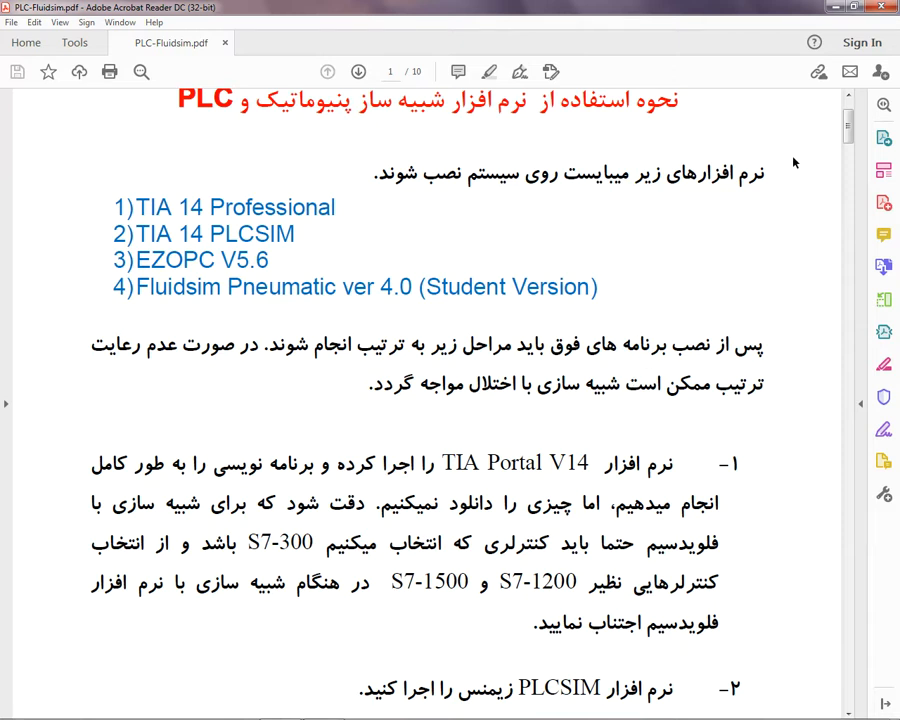
# Step: Launch TIA Portal V14, open the existing project "Project 1 Factory" and switch to the project view
pyautogui.click(835, 8)
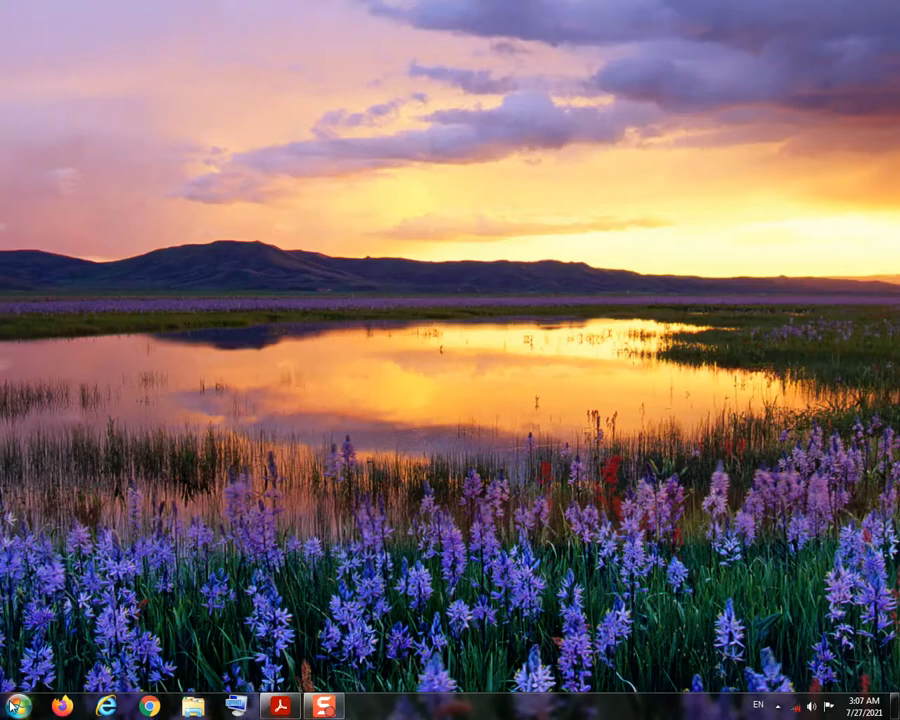
pyautogui.click(12, 702)
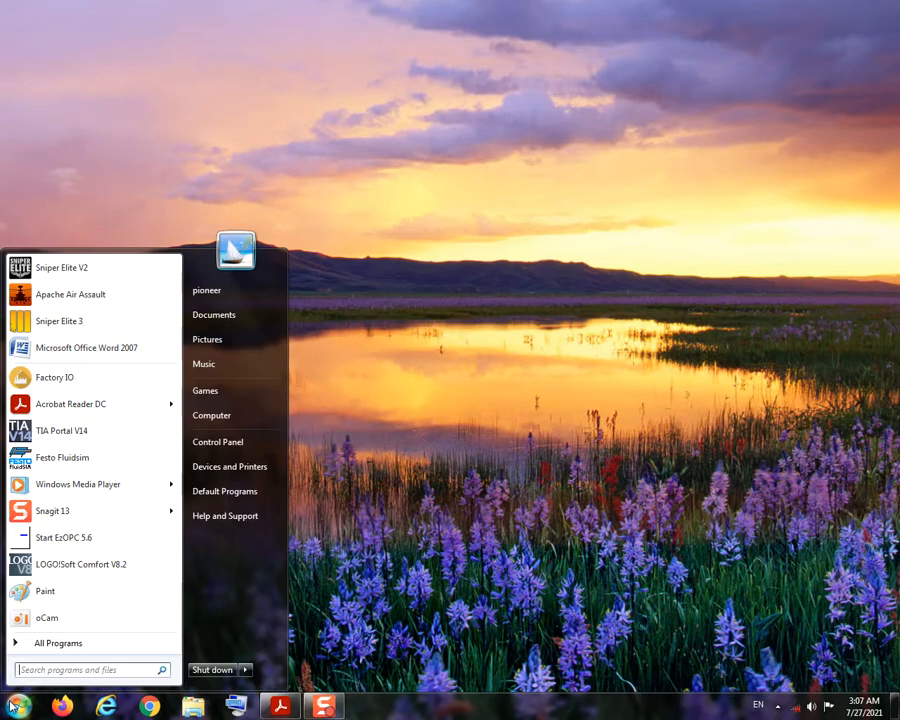
pyautogui.click(82, 437)
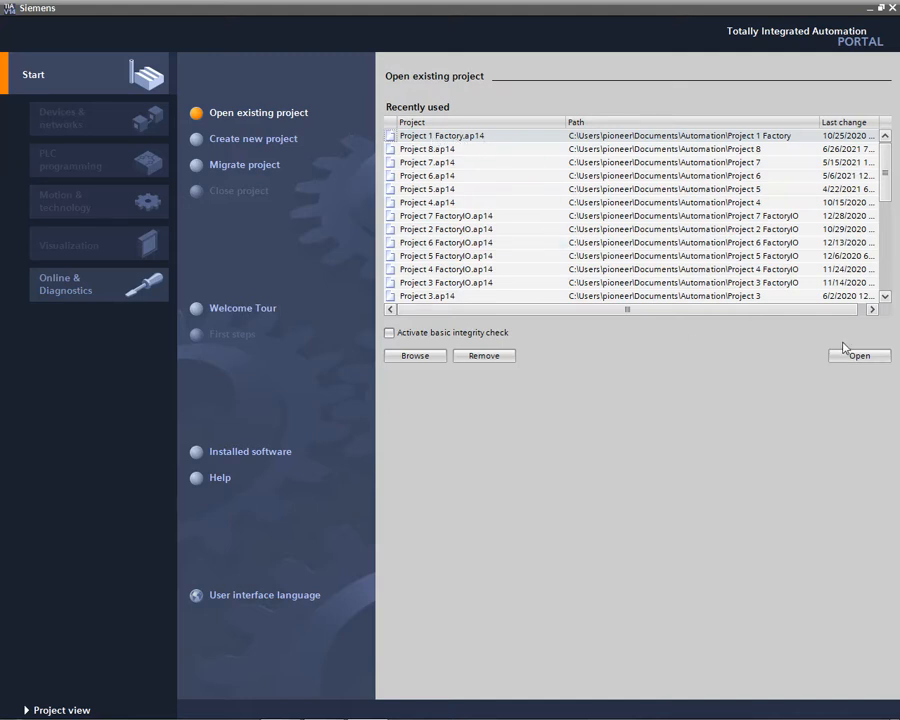
pyautogui.doubleClick(532, 140)
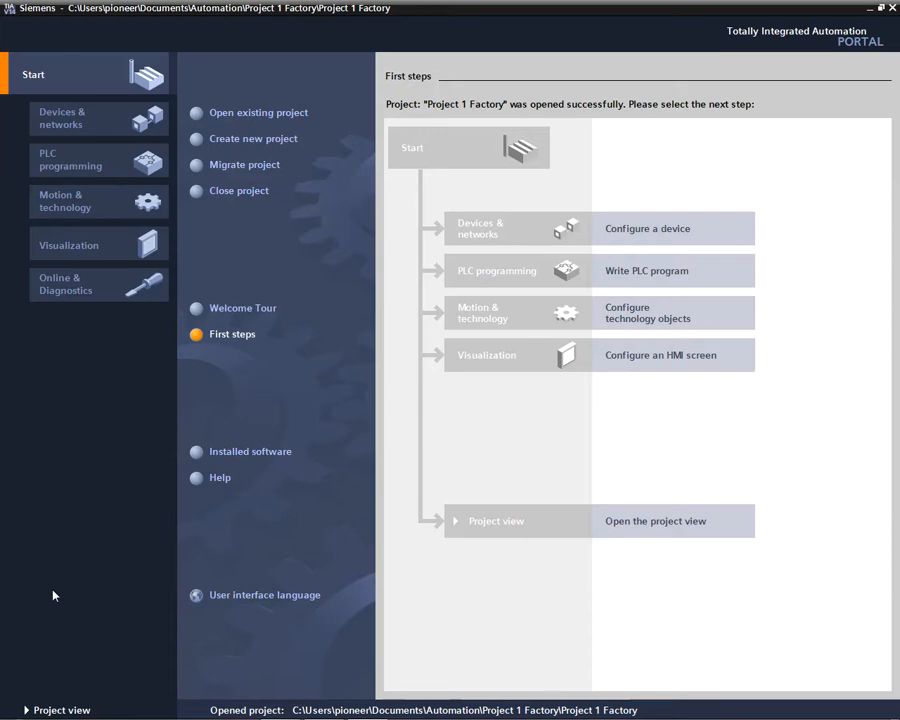
pyautogui.click(57, 711)
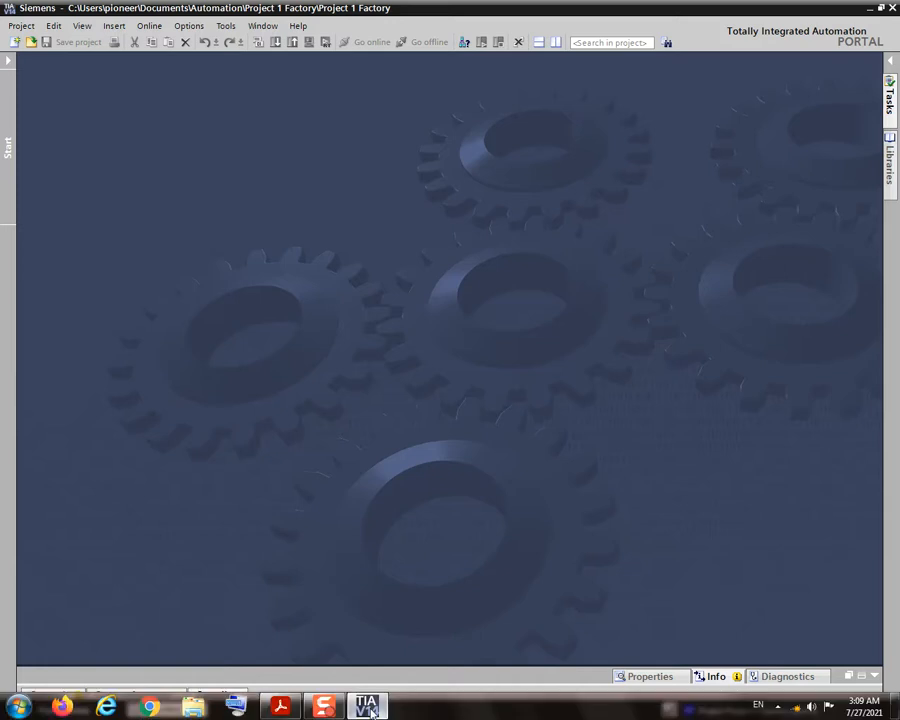
# Step: Switch to the PDF guide in Acrobat Reader and read instruction 1 about programming and controller selection
pyautogui.click(288, 710)
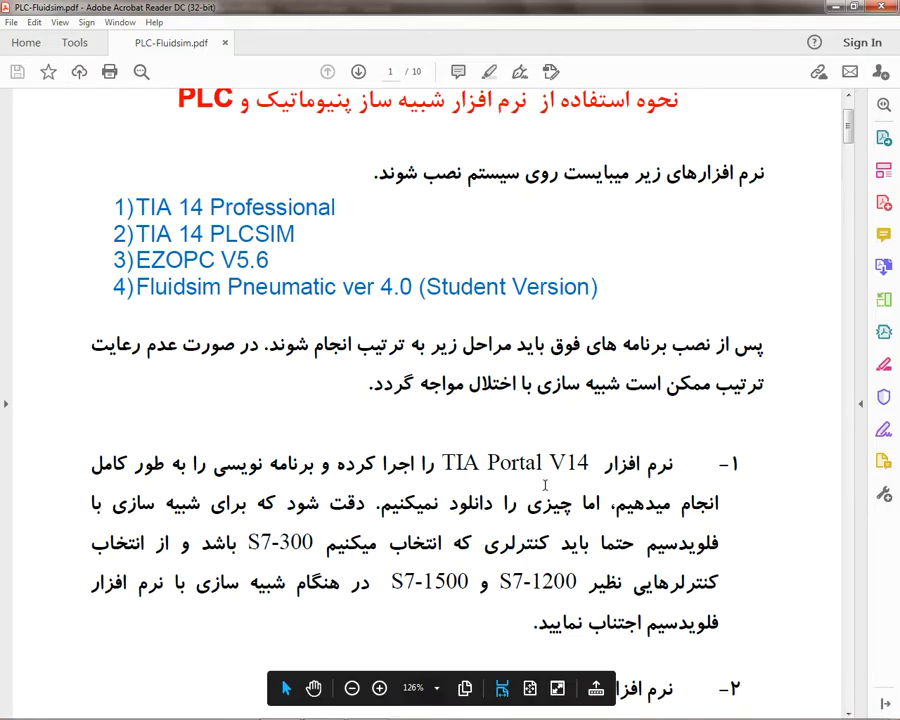
pyautogui.scroll(-2, 515, 500)
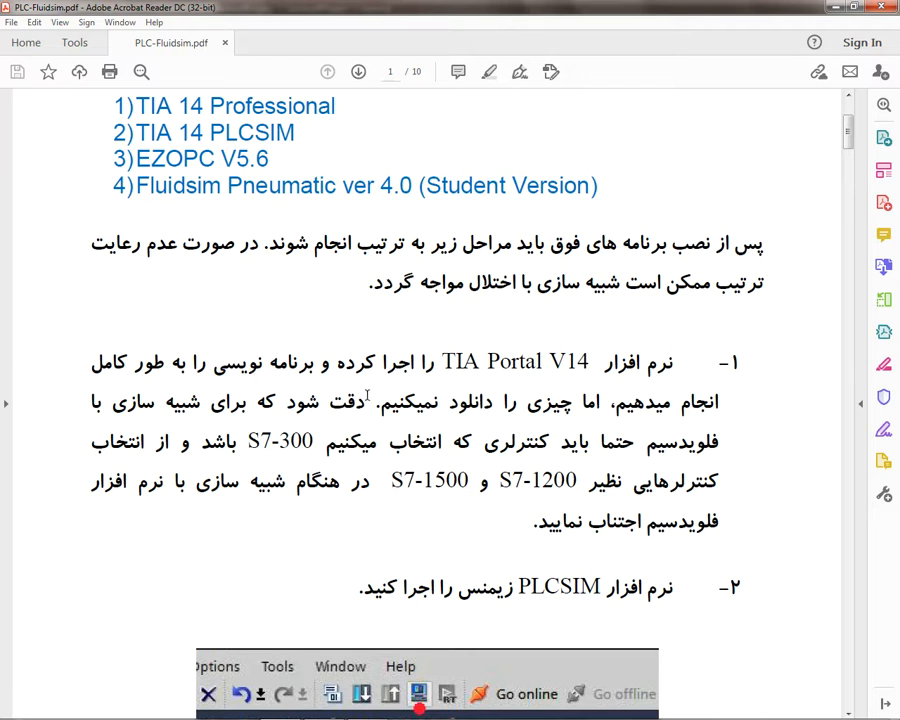
pyautogui.scroll(-1, 260, 314)
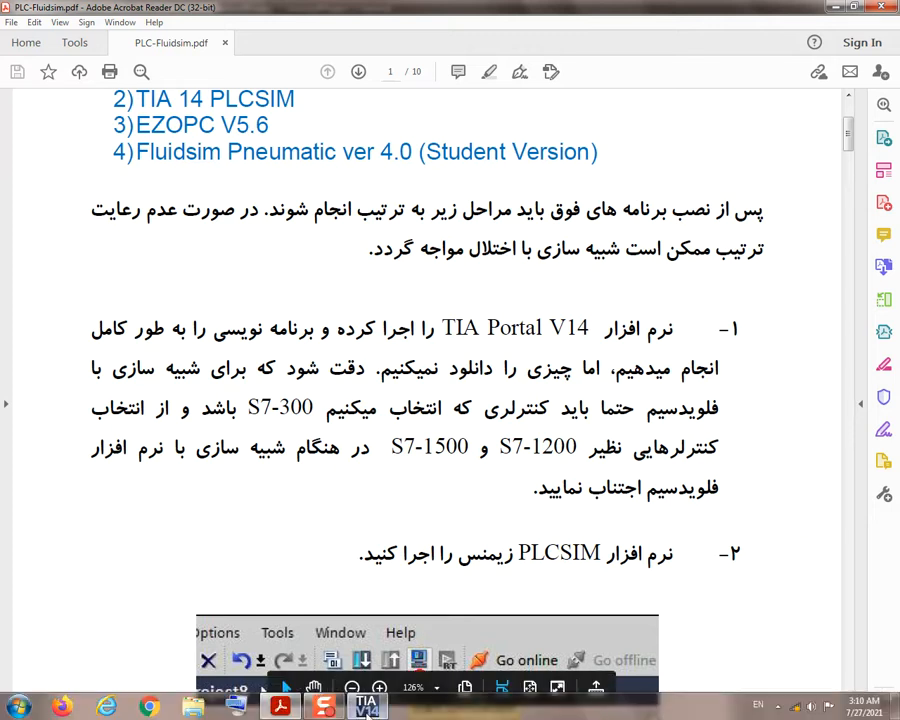
# Step: Return to TIA Portal and open the device configuration of PLC_1 from the project tree
pyautogui.click(367, 707)
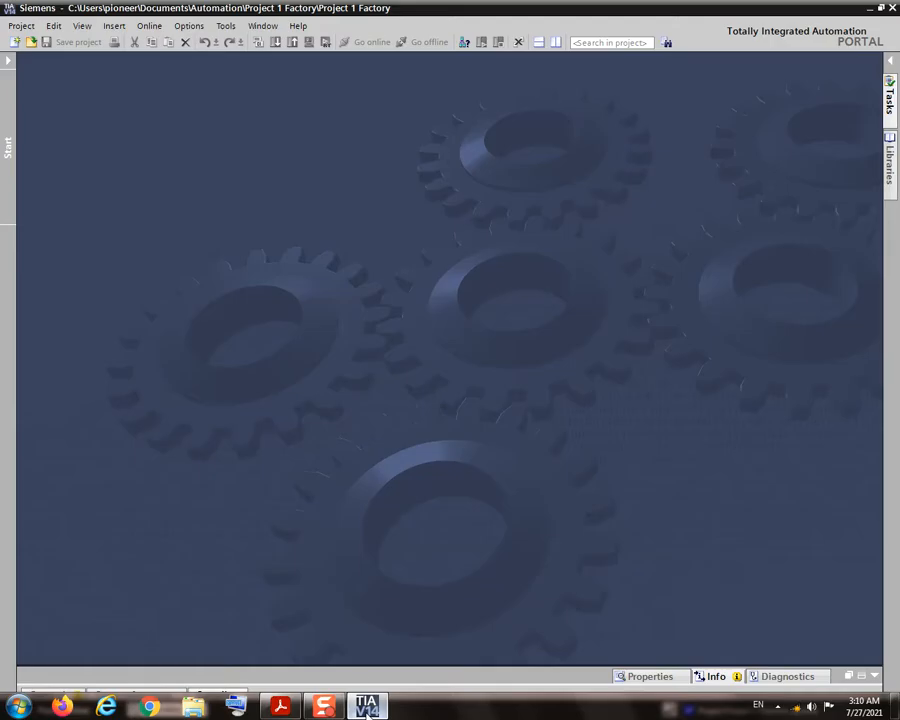
pyautogui.click(10, 61)
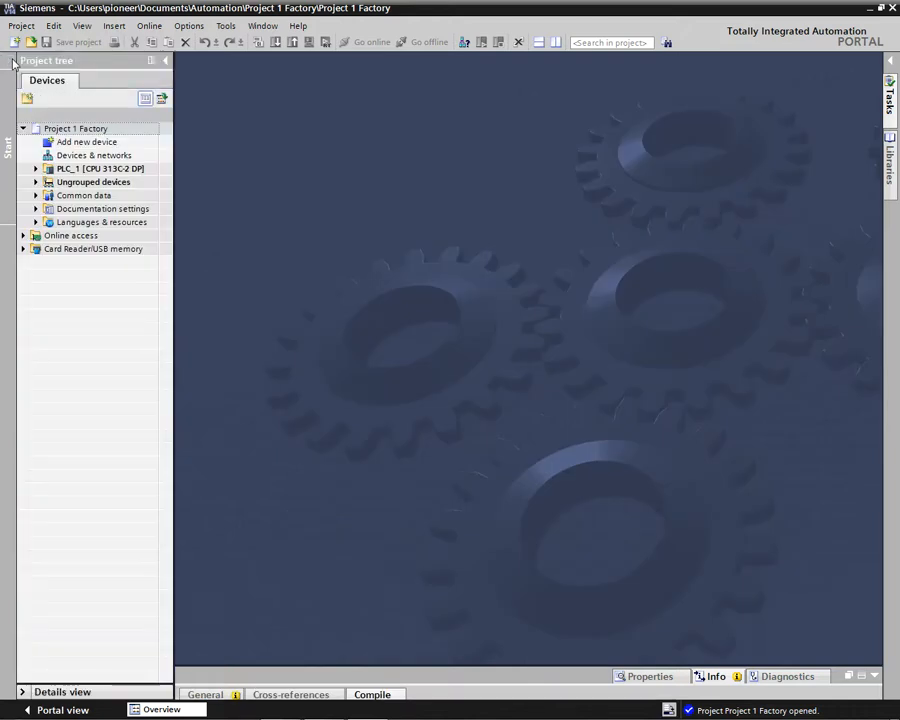
pyautogui.click(35, 169)
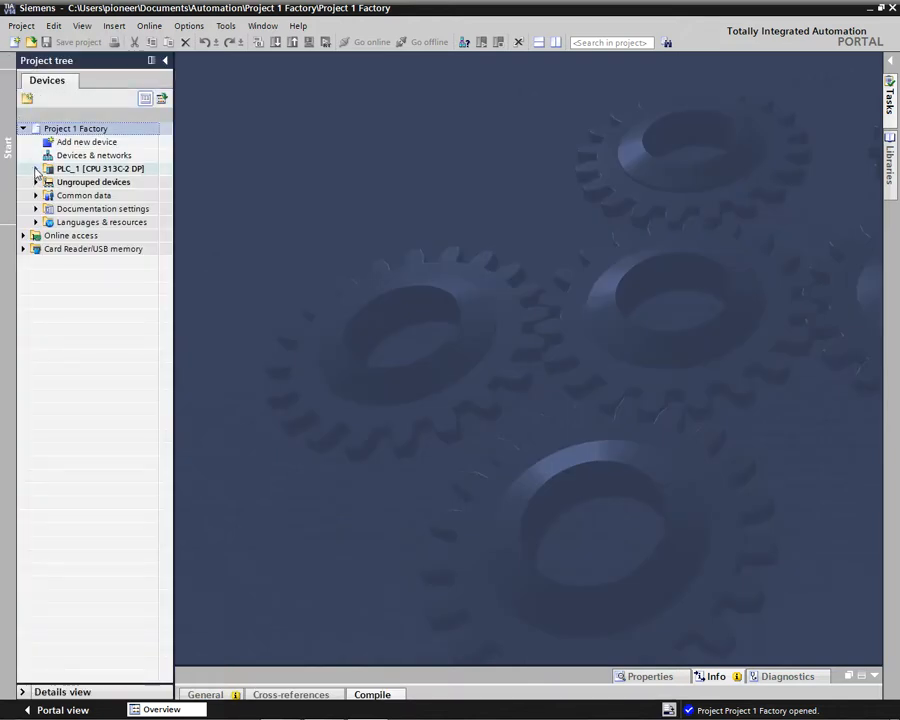
pyautogui.click(35, 169)
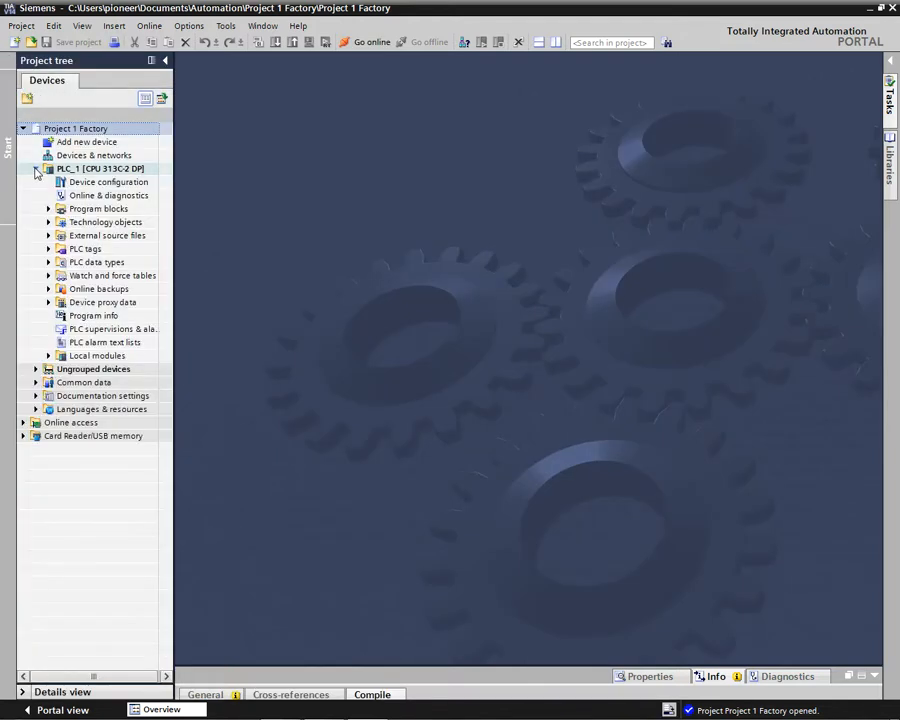
pyautogui.click(100, 190)
pyautogui.doubleClick(99, 186)
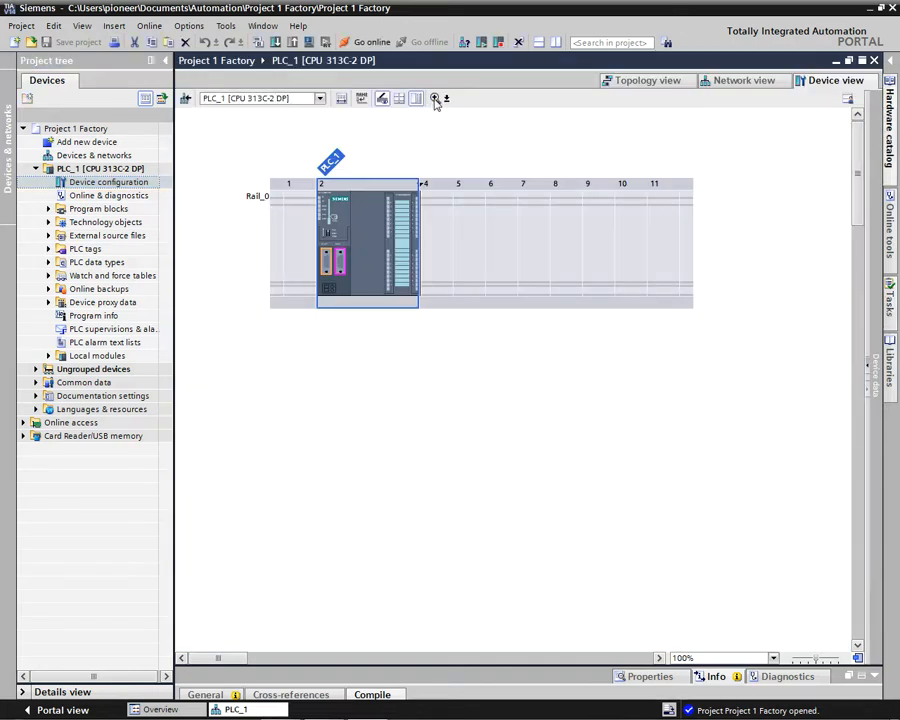
# Step: Examine the PLC_1 module on the rack up close, including its interfaces and I/O assignments
pyautogui.click(435, 98)
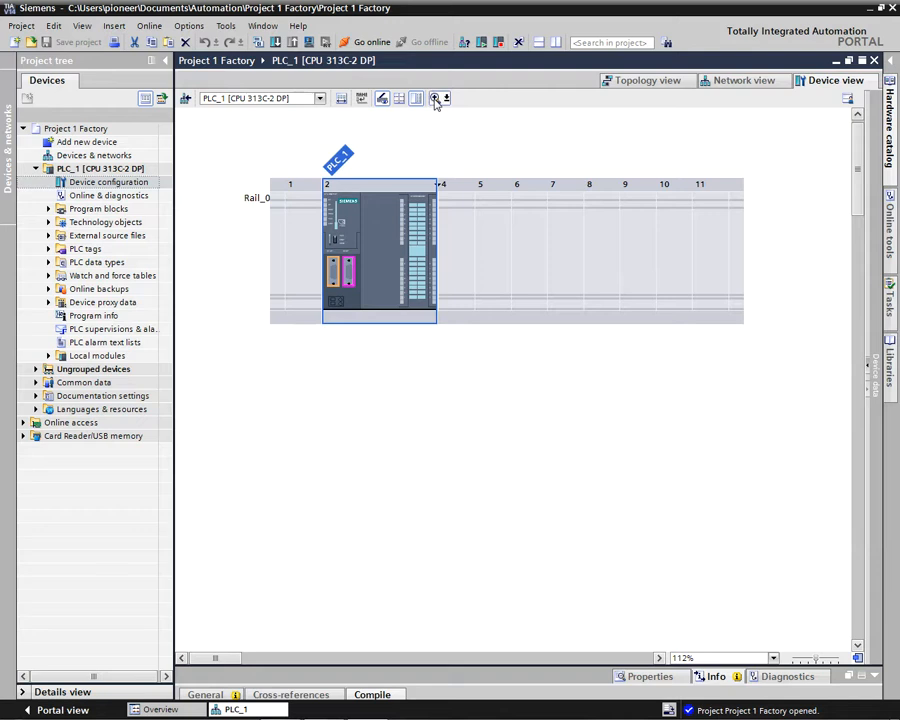
pyautogui.click(435, 98)
pyautogui.click(435, 98)
pyautogui.click(435, 98)
pyautogui.click(435, 98)
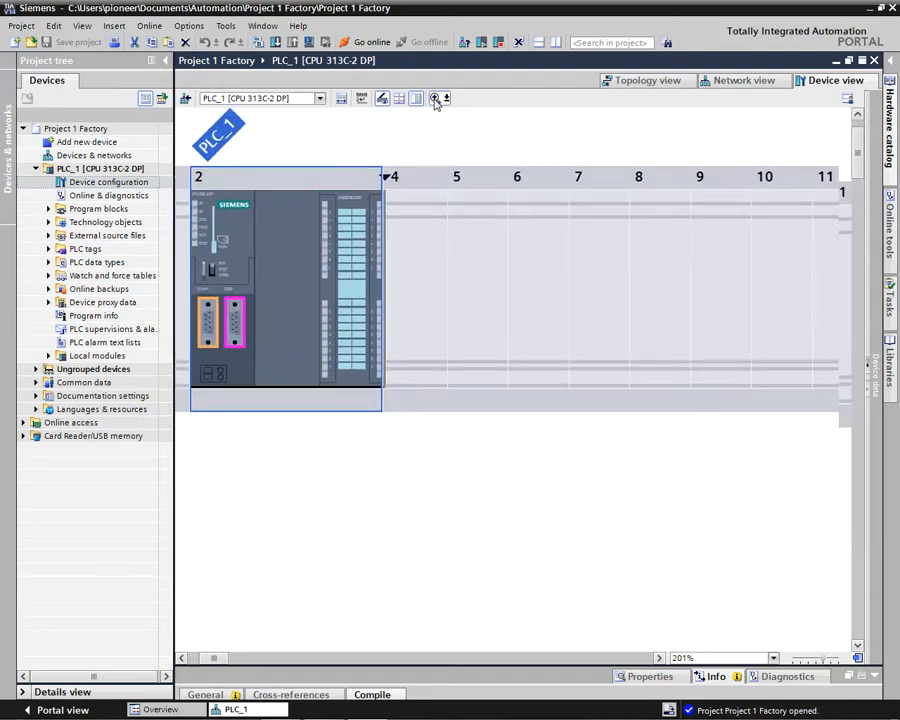
pyautogui.click(435, 98)
pyautogui.click(435, 98)
pyautogui.click(435, 98)
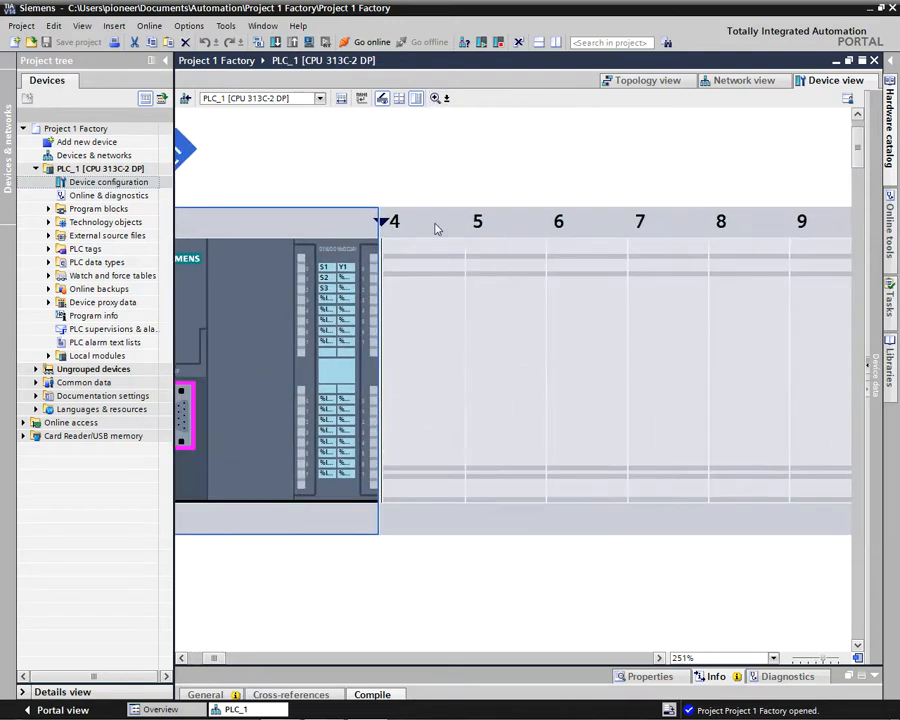
pyautogui.moveTo(224, 659)
pyautogui.mouseDown()
pyautogui.moveTo(200, 660)
pyautogui.moveTo(220, 660)
pyautogui.mouseUp()
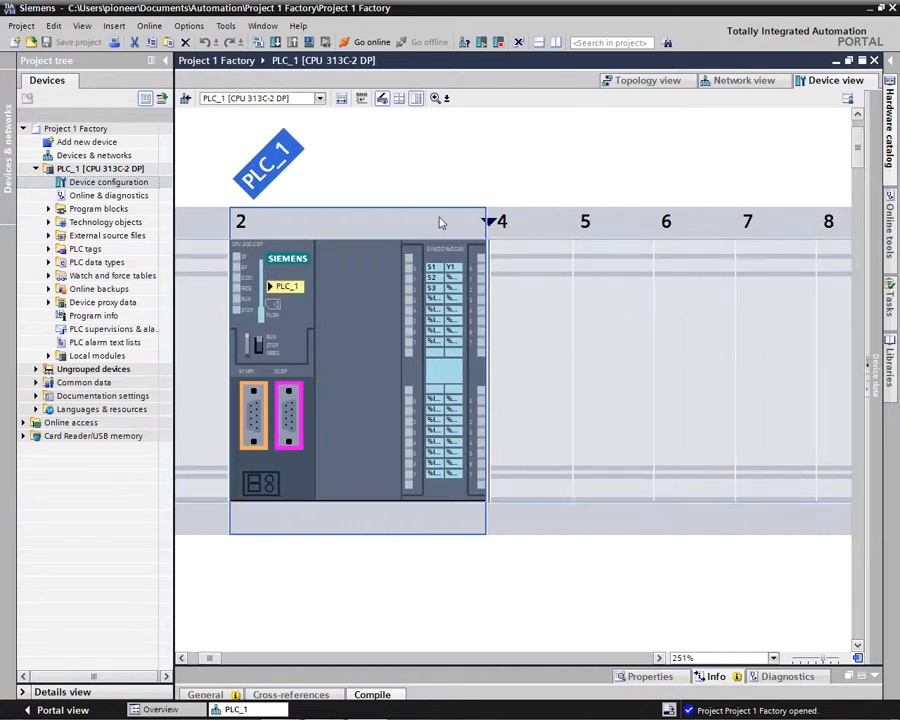
# Step: Review the input and output addresses in PLC_1's device overview, and close the device configuration
pyautogui.click(870, 372)
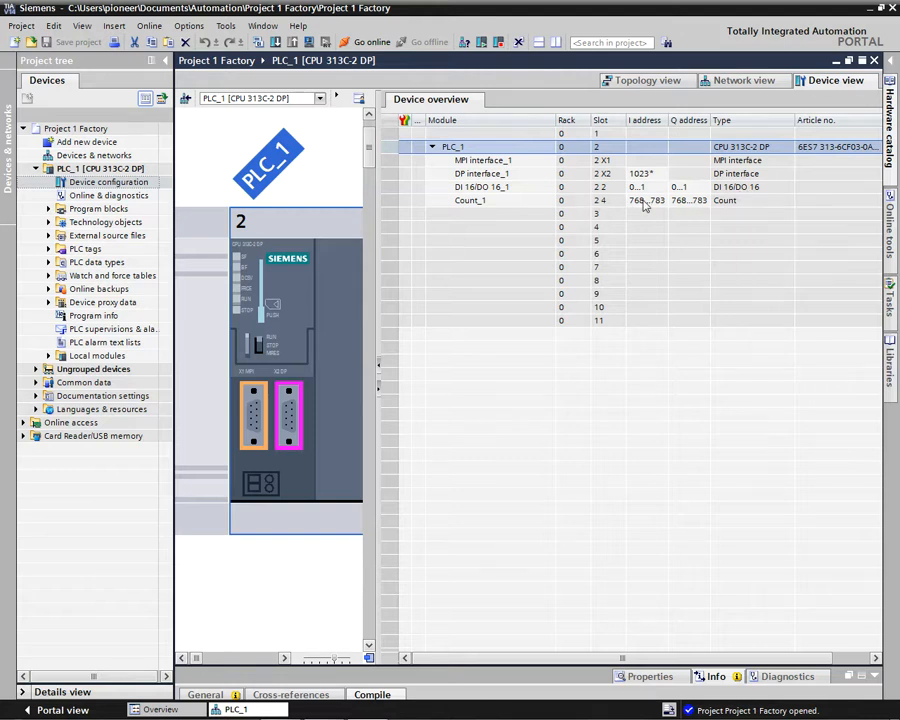
pyautogui.click(378, 388)
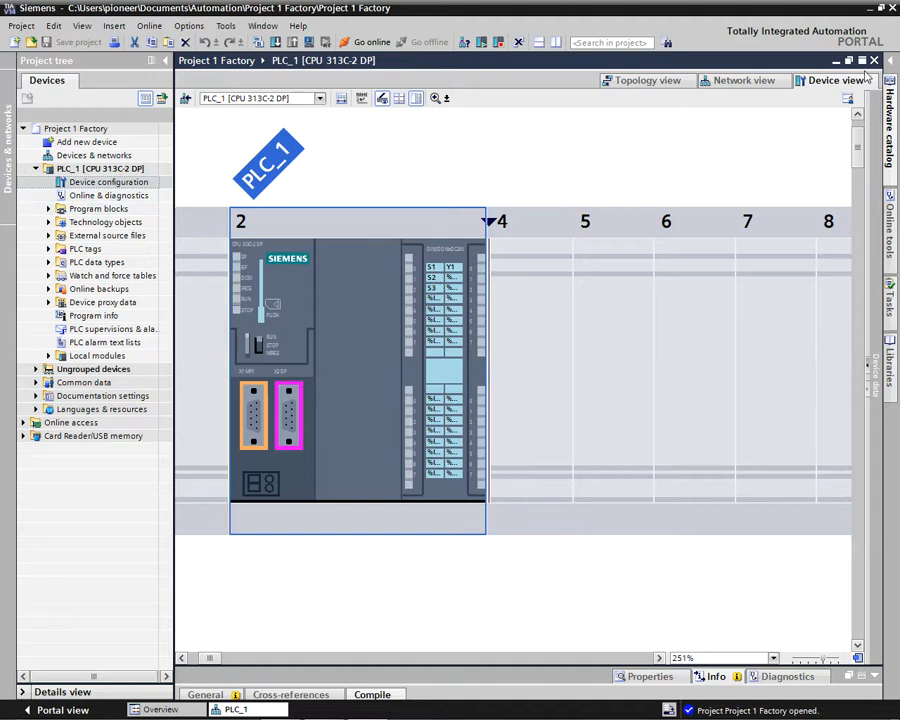
pyautogui.click(874, 61)
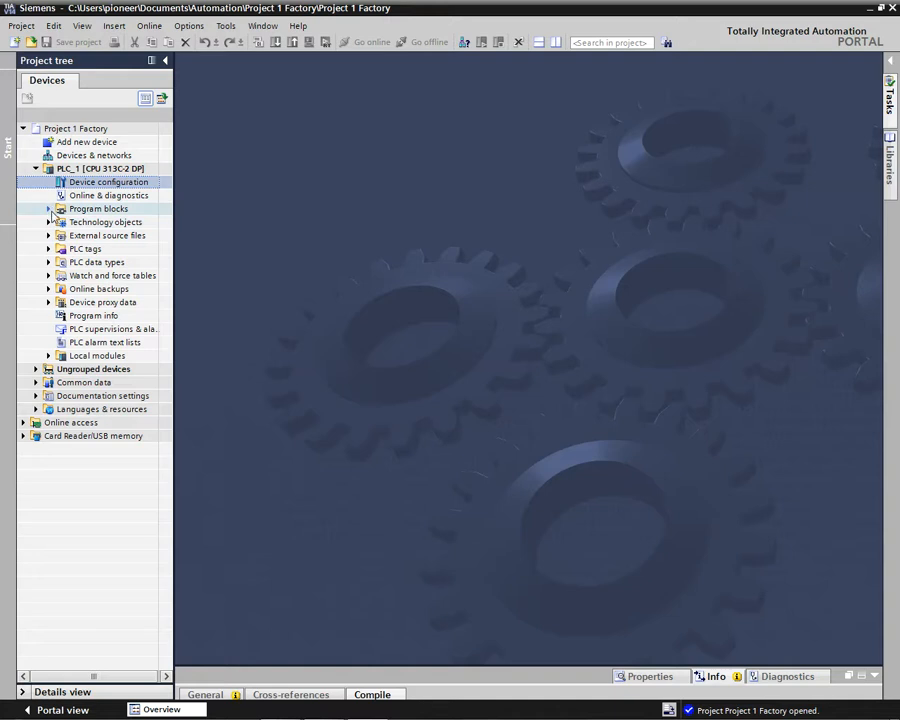
# Step: Open Block_1 [FB1] from the program blocks and collapse the project tree and navigation area to enlarge the sequence
pyautogui.click(49, 210)
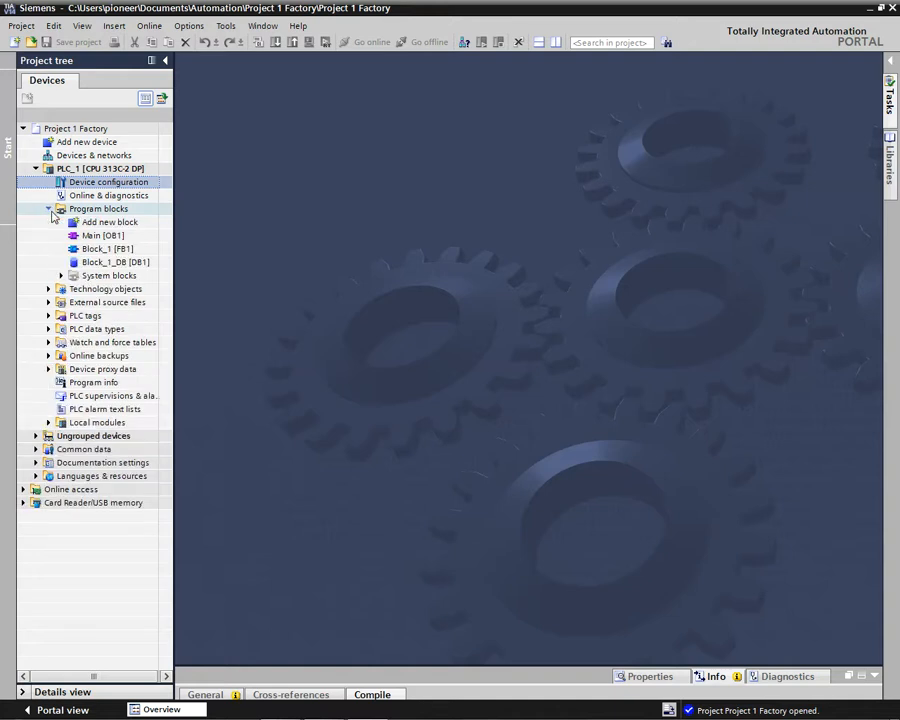
pyautogui.click(109, 254)
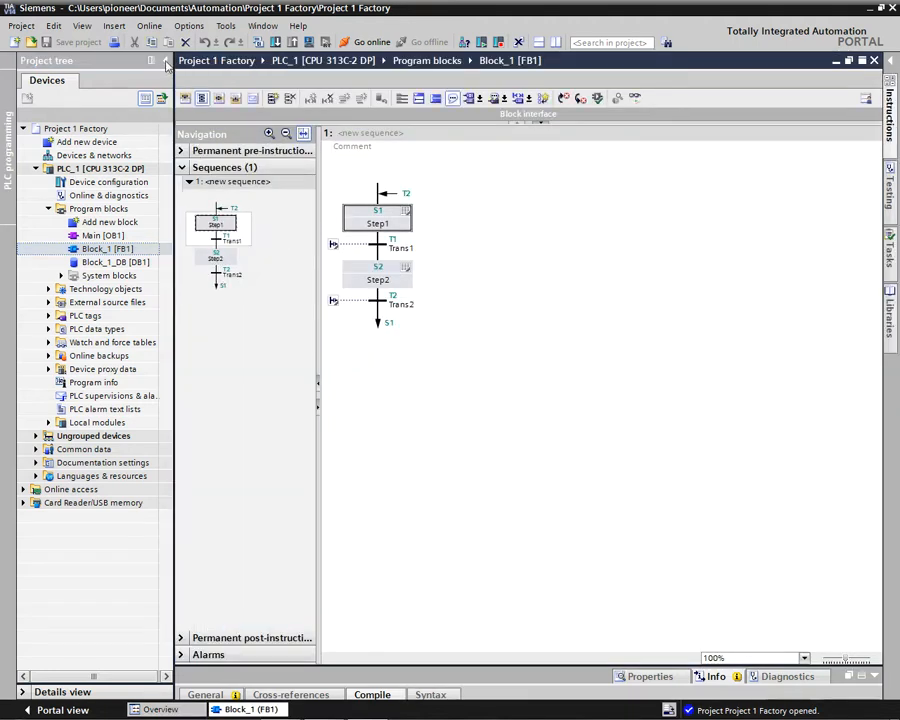
pyautogui.click(166, 64)
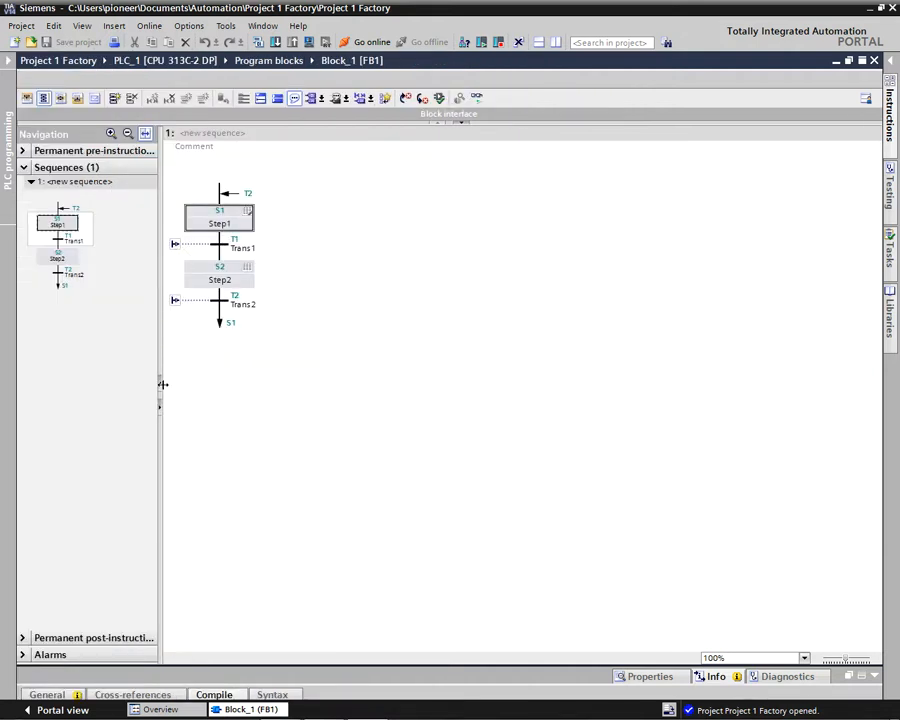
pyautogui.click(160, 386)
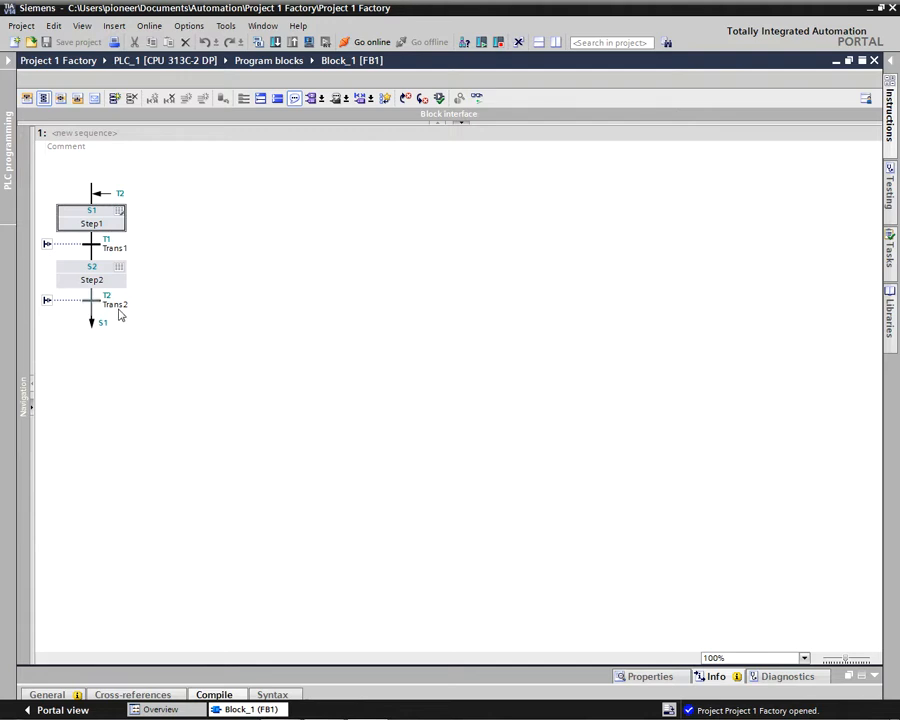
# Step: Expand the conditions of transitions Trans1 and Trans2 and the action table of Step2 in the sequence
pyautogui.click(48, 247)
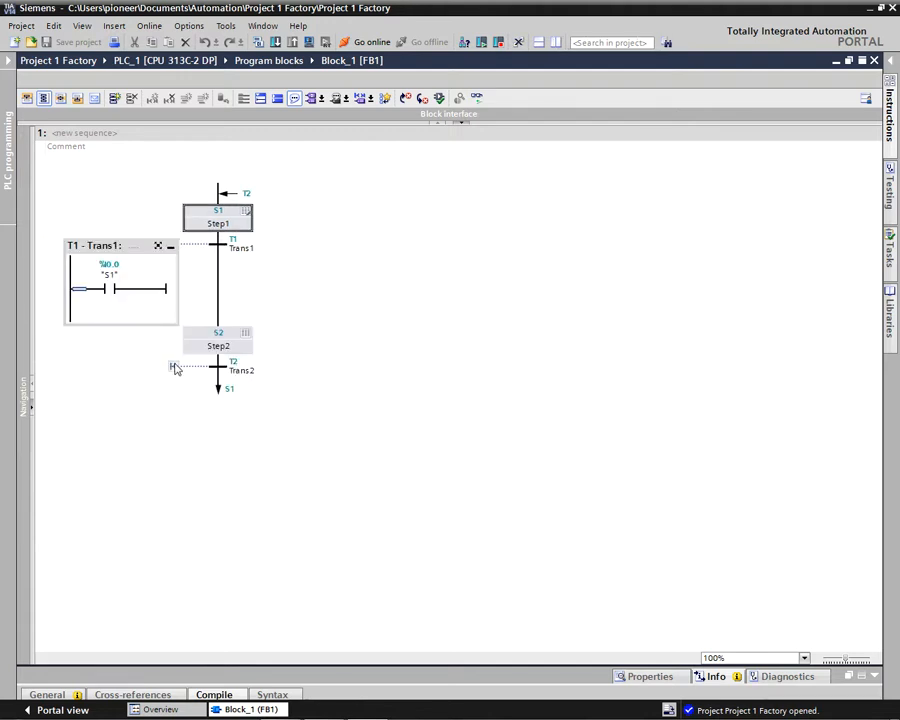
pyautogui.click(174, 365)
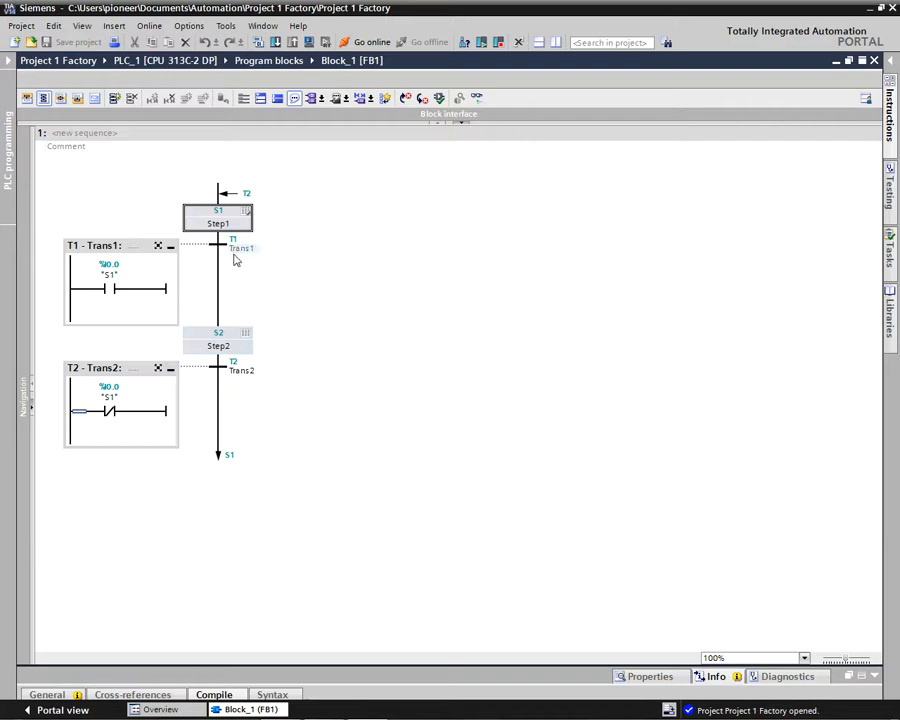
pyautogui.click(248, 339)
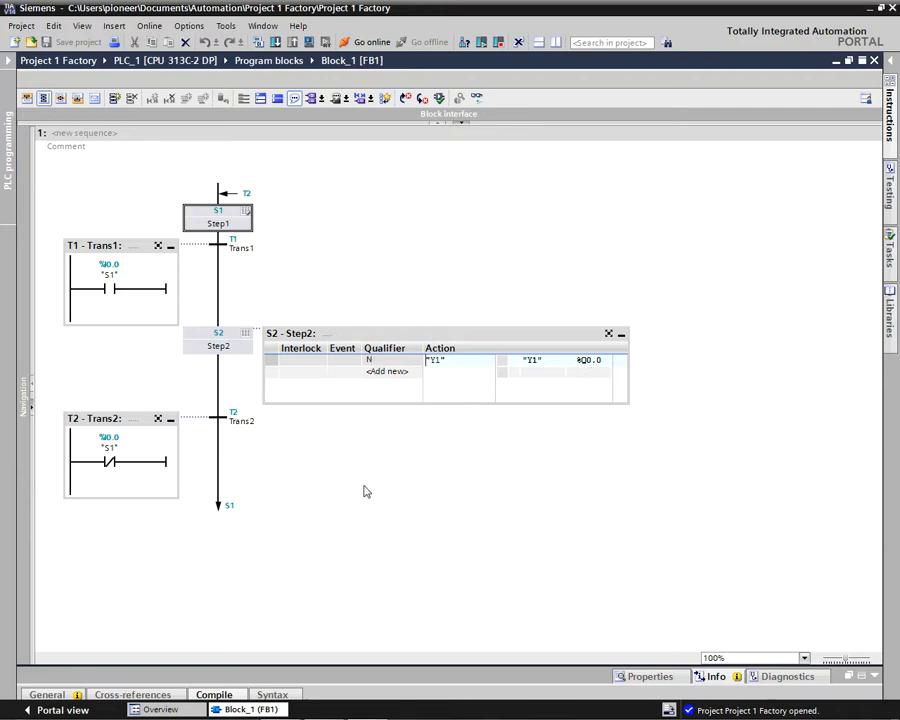
# Step: Switch back to the PDF guide and read instruction 2 about starting the PLCSIM simulation
pyautogui.moveTo(376, 697)
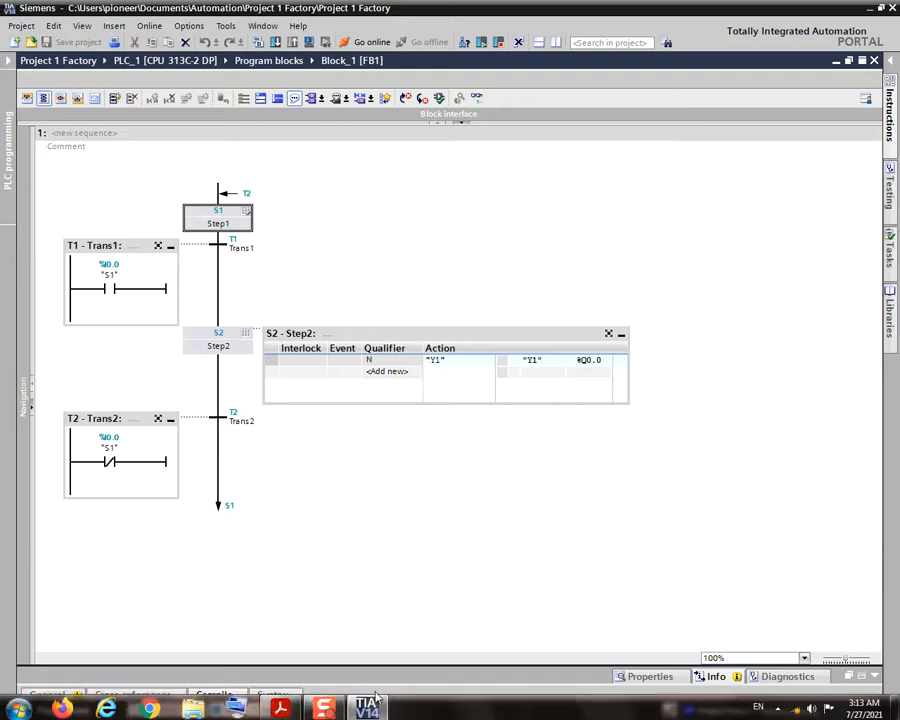
pyautogui.click(281, 707)
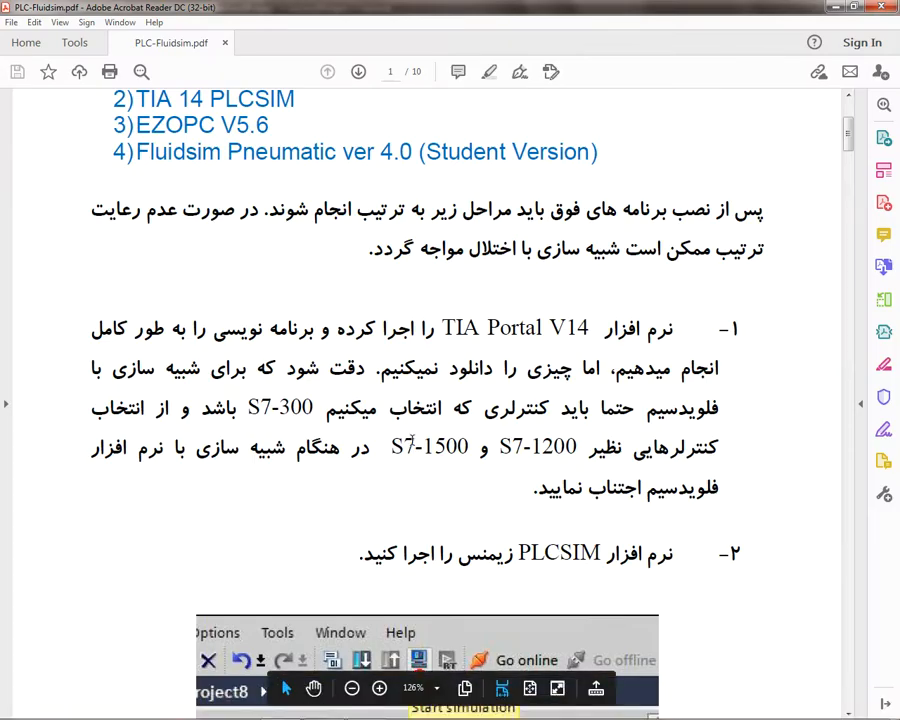
pyautogui.scroll(-1, 410, 445)
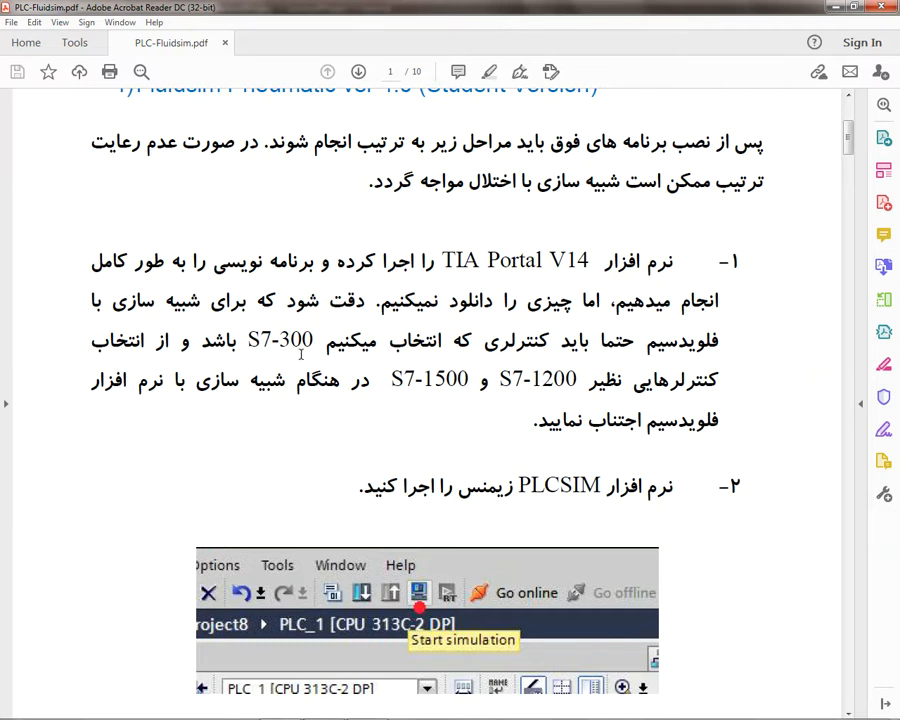
pyautogui.scroll(-1, 418, 376)
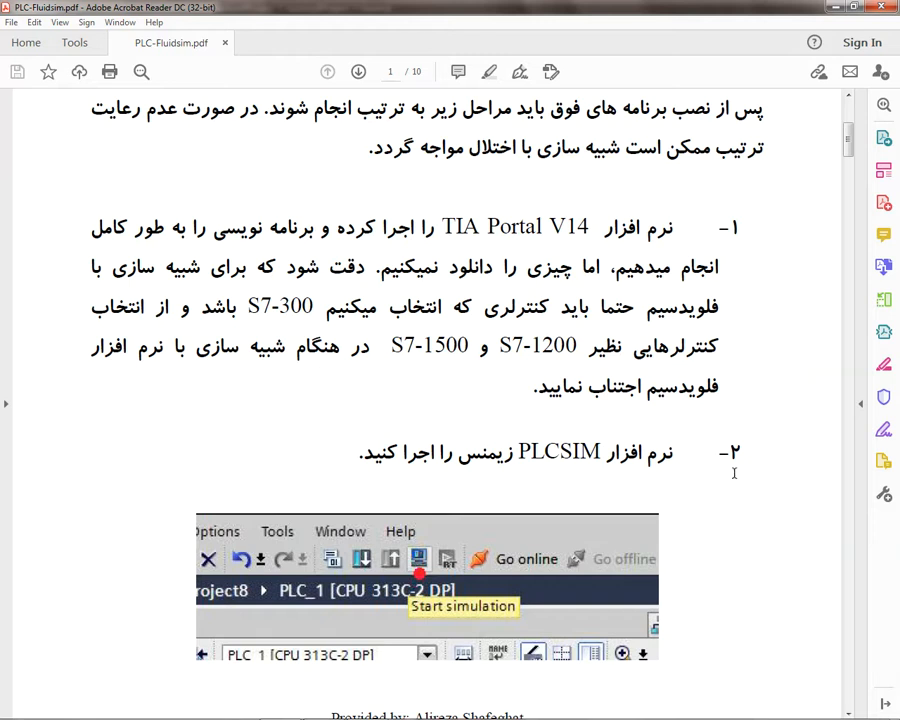
# Step: Switch to TIA Portal and start the PLCSIM simulation for PLC_1, accepting that other online interfaces are disabled
pyautogui.scroll(-3, 733, 462)
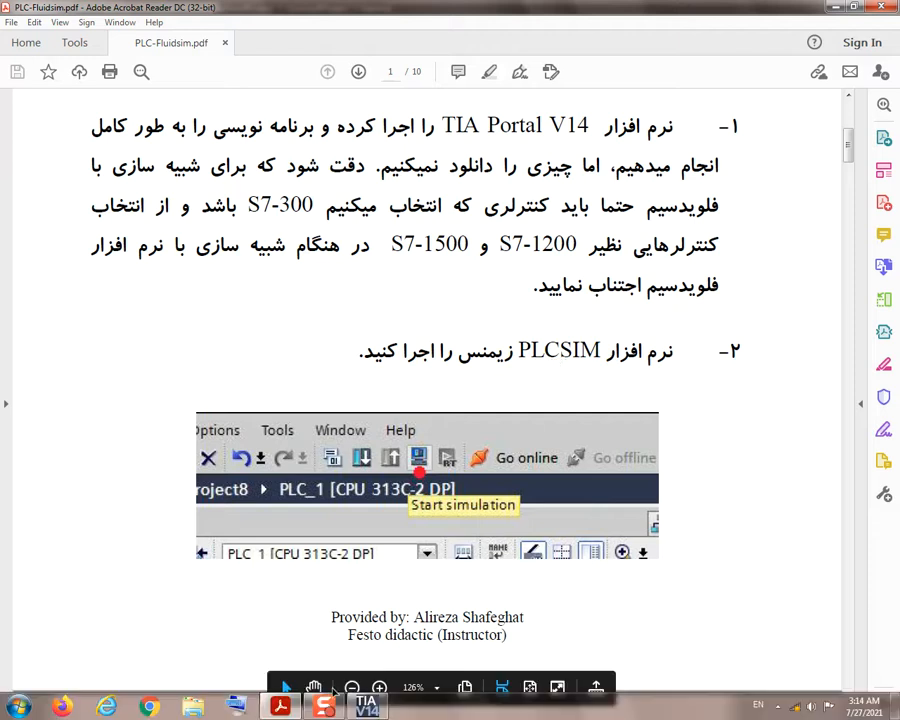
pyautogui.click(366, 706)
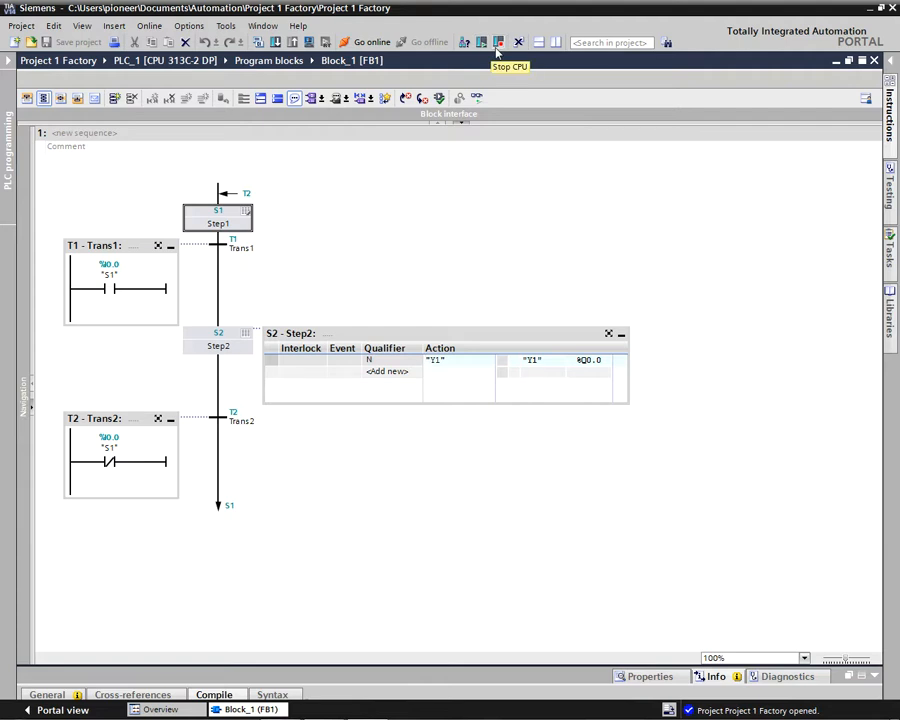
pyautogui.click(312, 46)
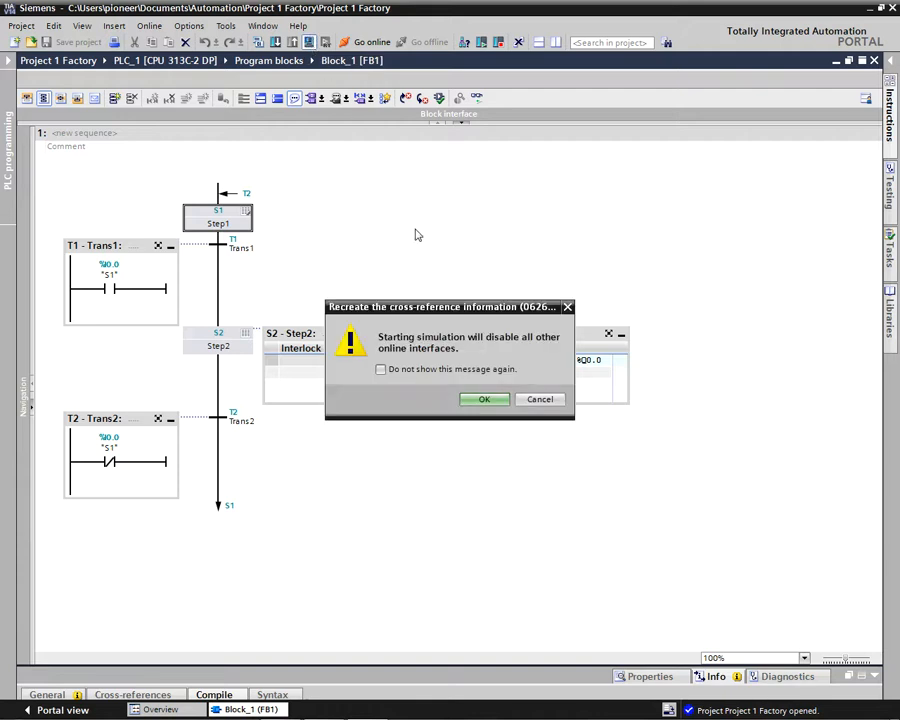
pyautogui.click(487, 399)
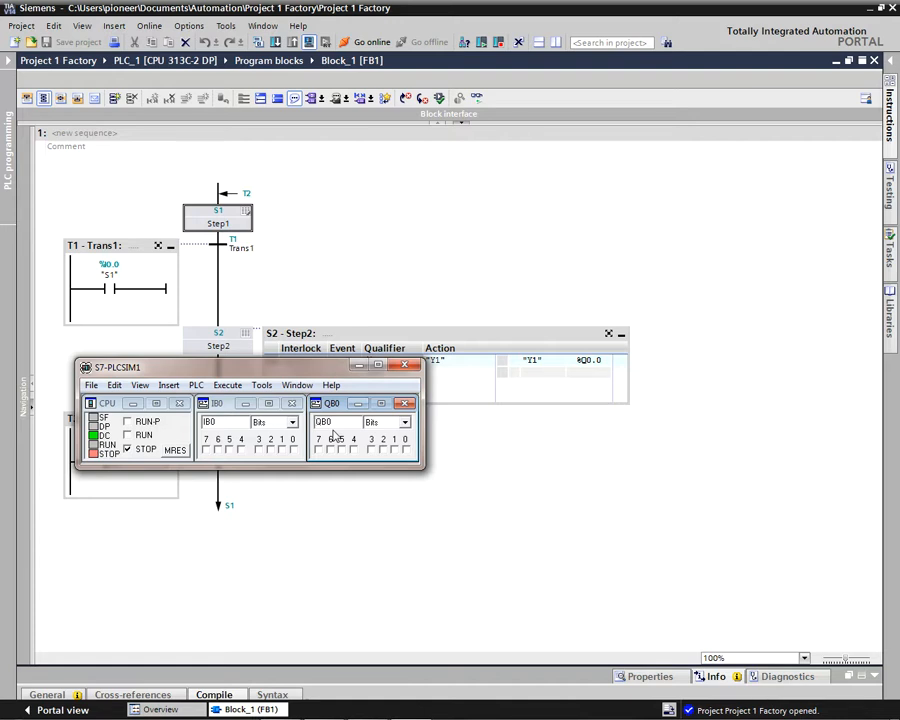
# Step: Show the CPU Mode toolbar in S7-PLCSIM and cancel the program download to PLC_1
pyautogui.click(118, 386)
pyautogui.moveTo(145, 390)
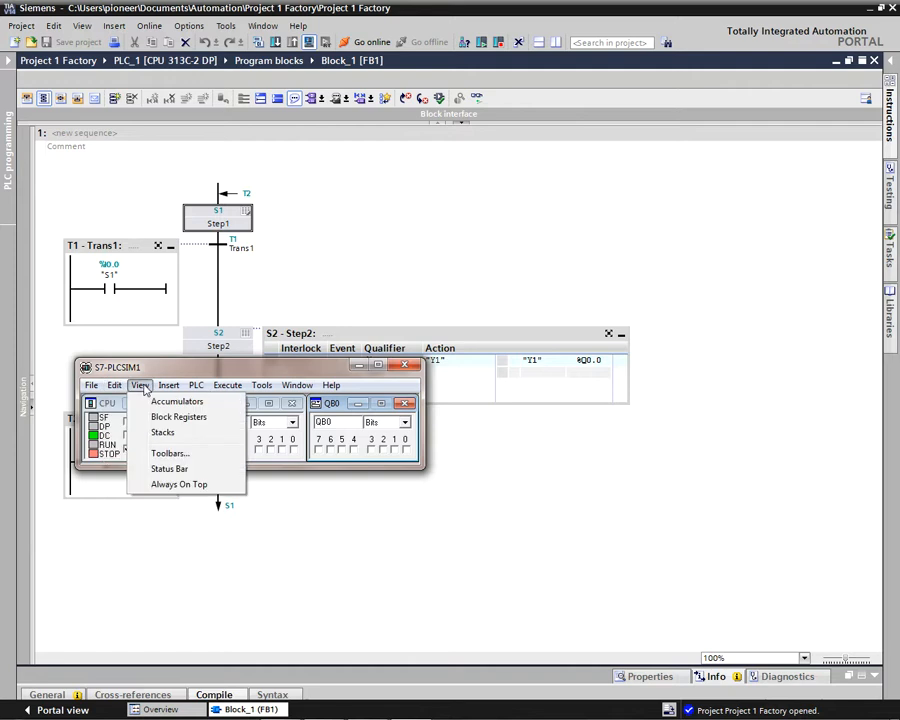
pyautogui.click(166, 458)
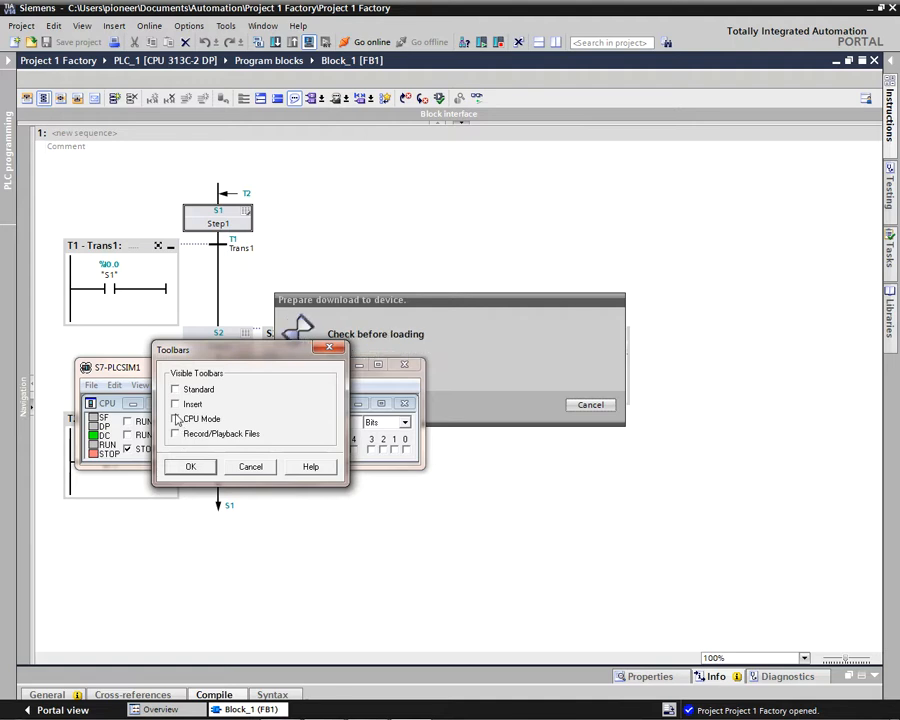
pyautogui.click(175, 419)
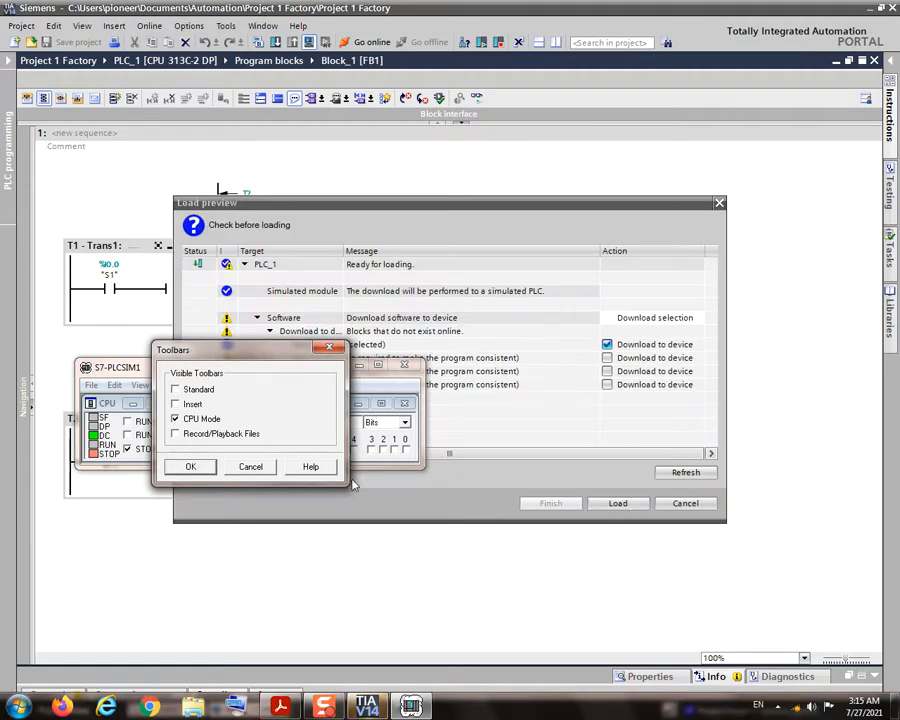
pyautogui.click(689, 505)
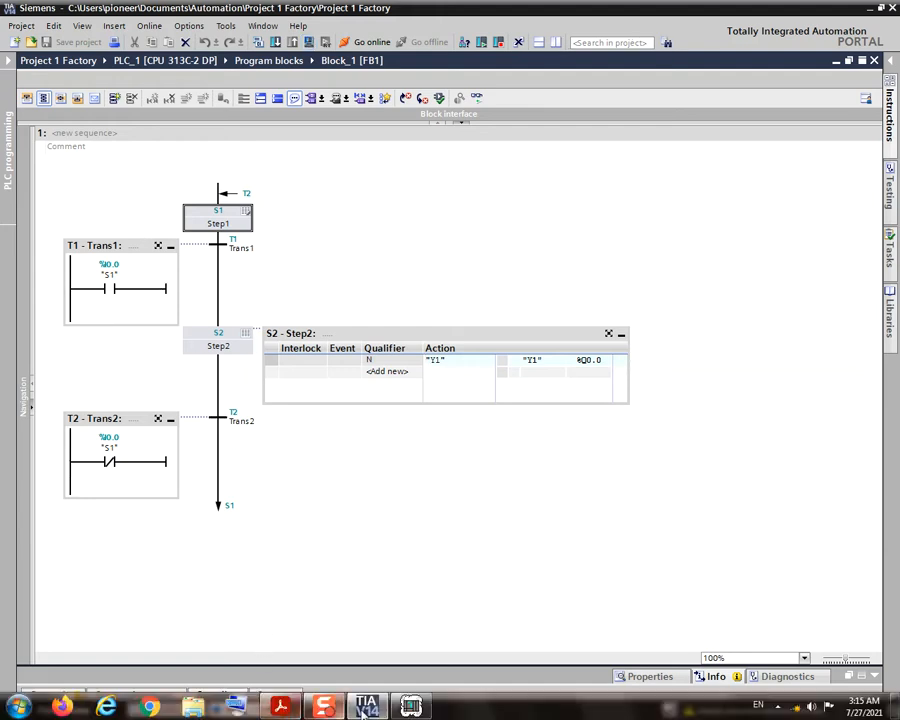
pyautogui.click(411, 707)
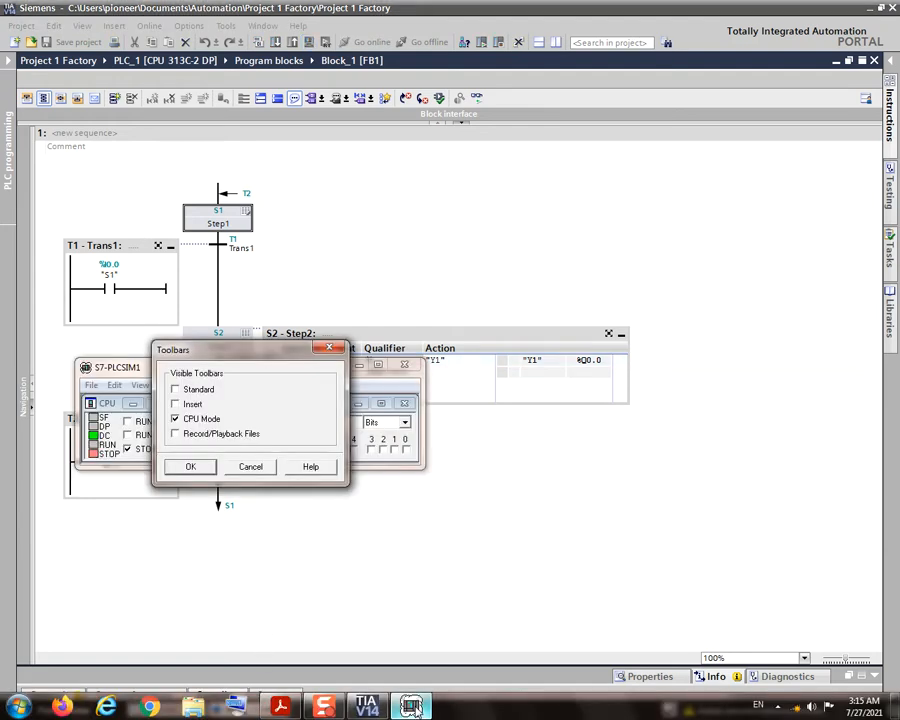
pyautogui.click(191, 466)
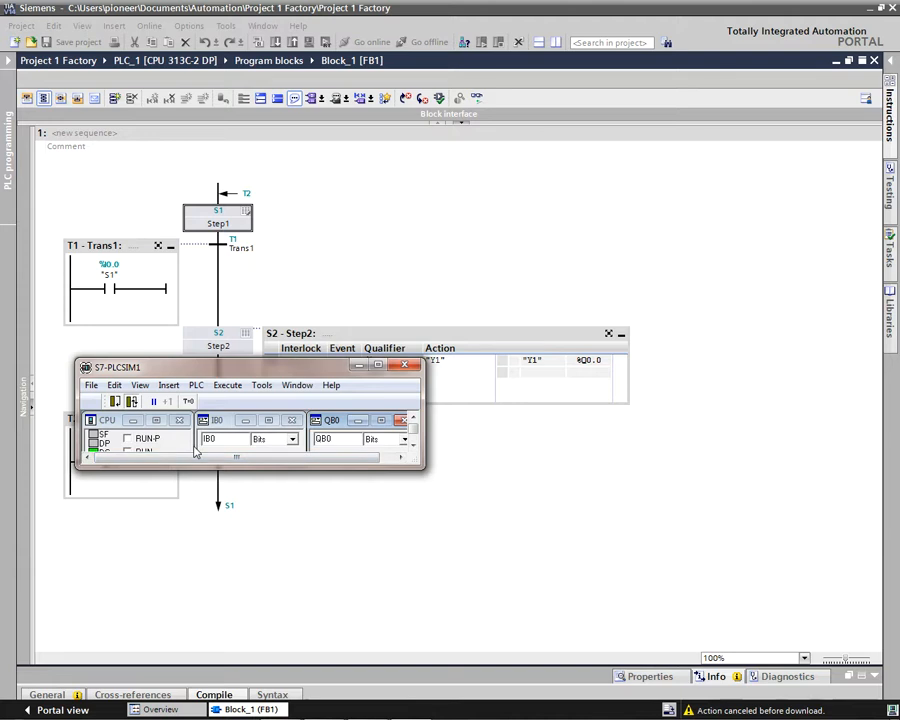
pyautogui.click(140, 385)
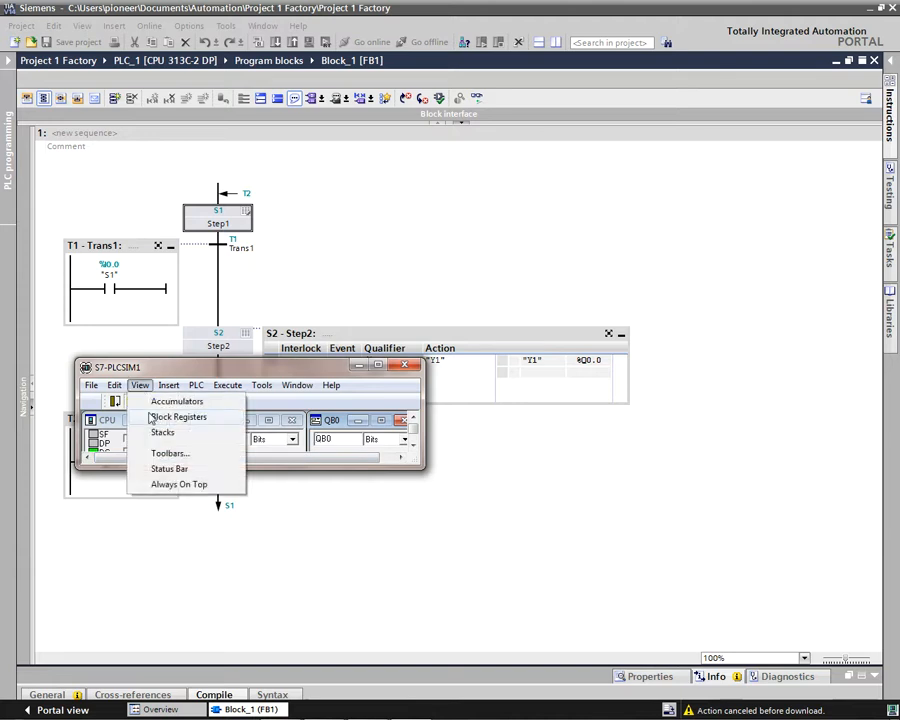
pyautogui.click(162, 468)
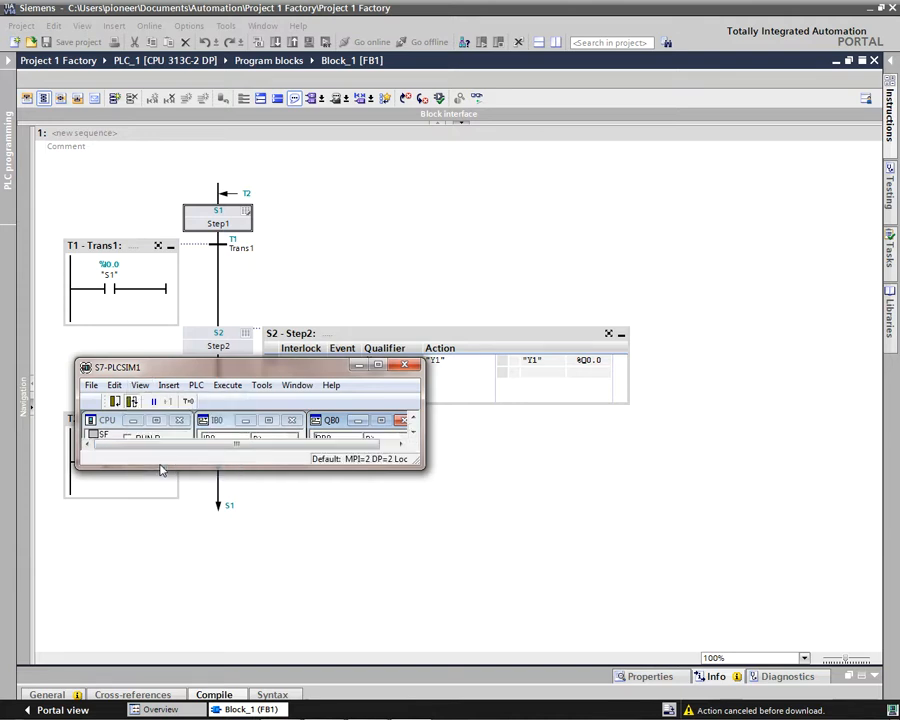
pyautogui.click(147, 389)
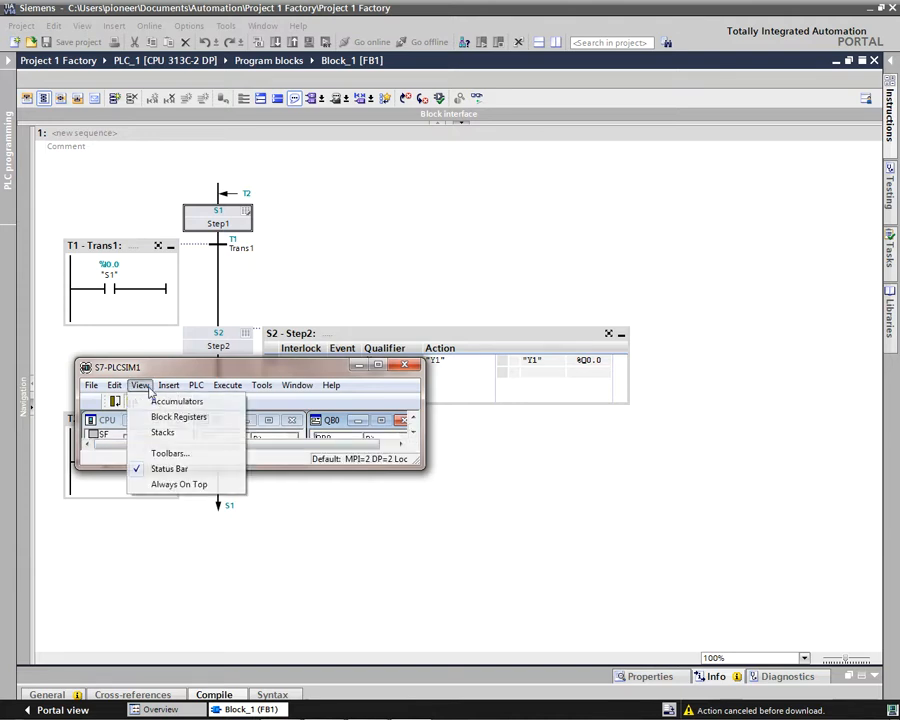
pyautogui.click(160, 469)
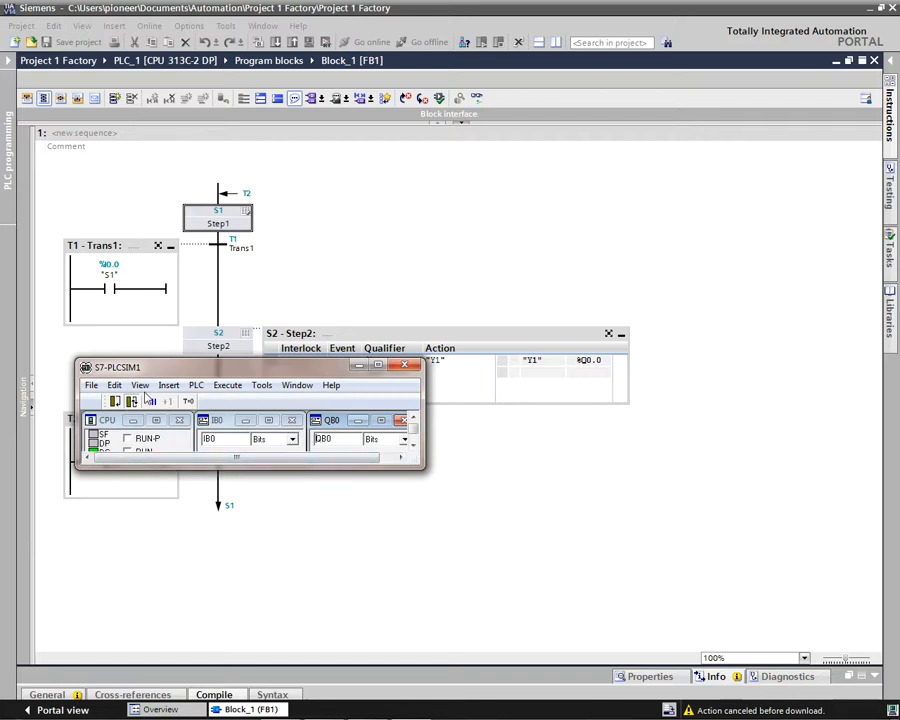
# Step: Replace the CPU Mode toolbar with the Standard toolbar in S7-PLCSIM and set the interface to PLCSIM(MPI)
pyautogui.click(143, 388)
pyautogui.click(160, 454)
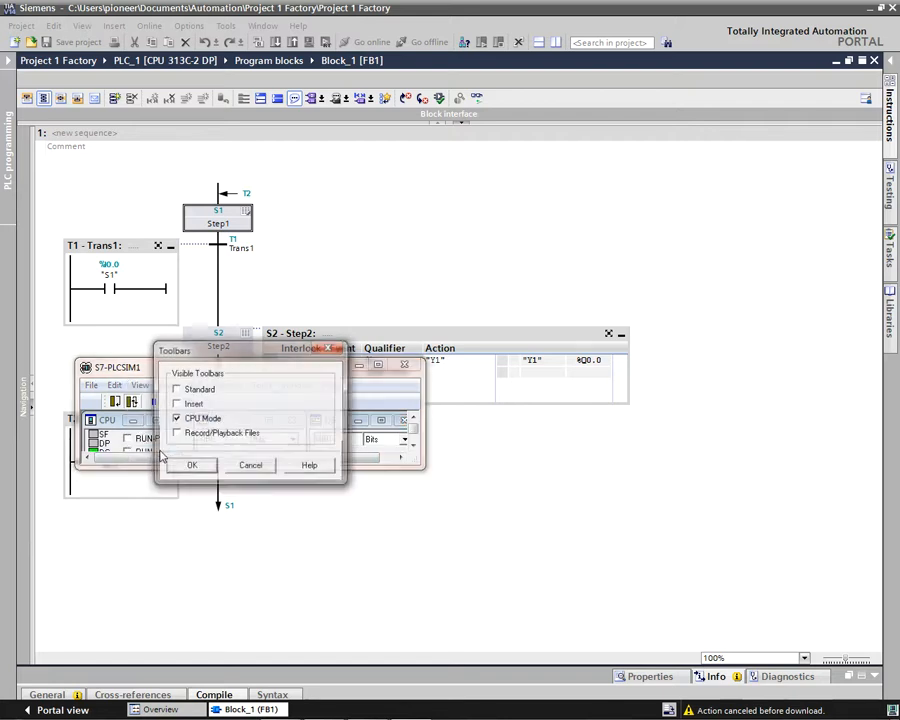
pyautogui.click(175, 390)
pyautogui.click(175, 419)
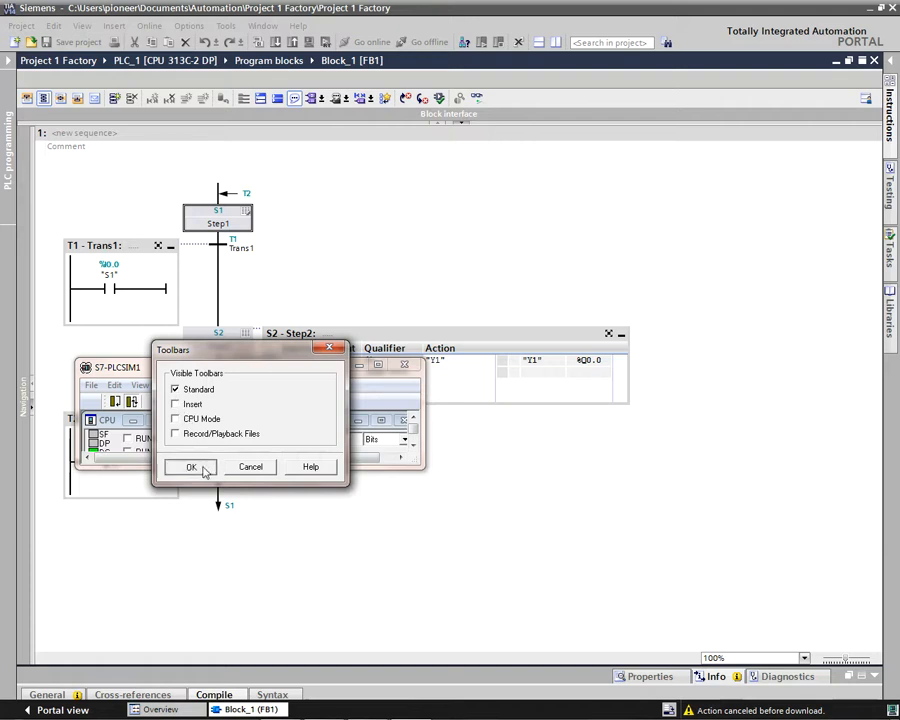
pyautogui.click(191, 466)
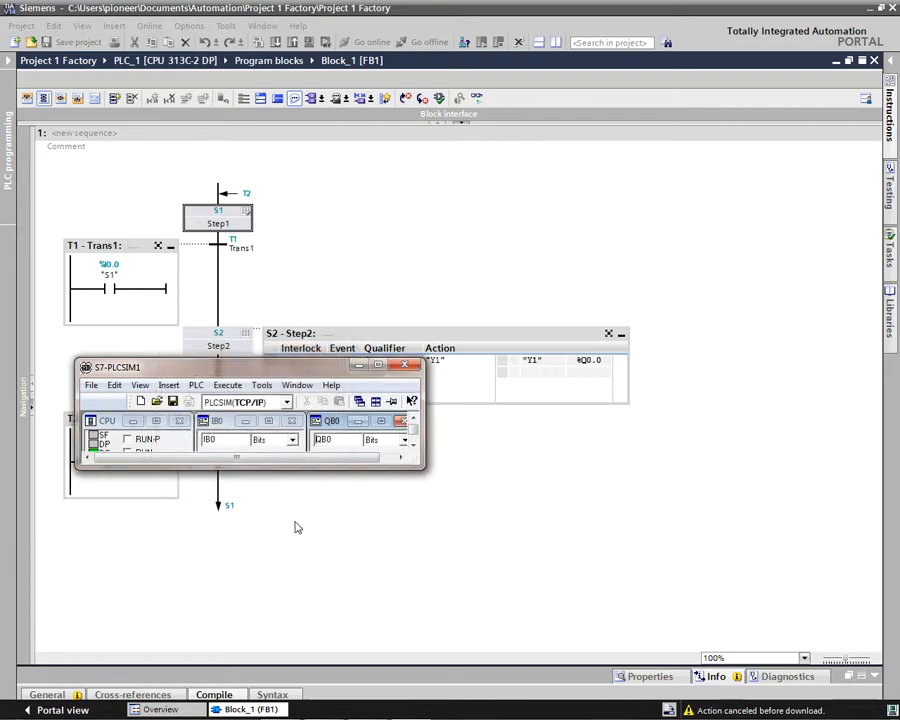
pyautogui.click(288, 404)
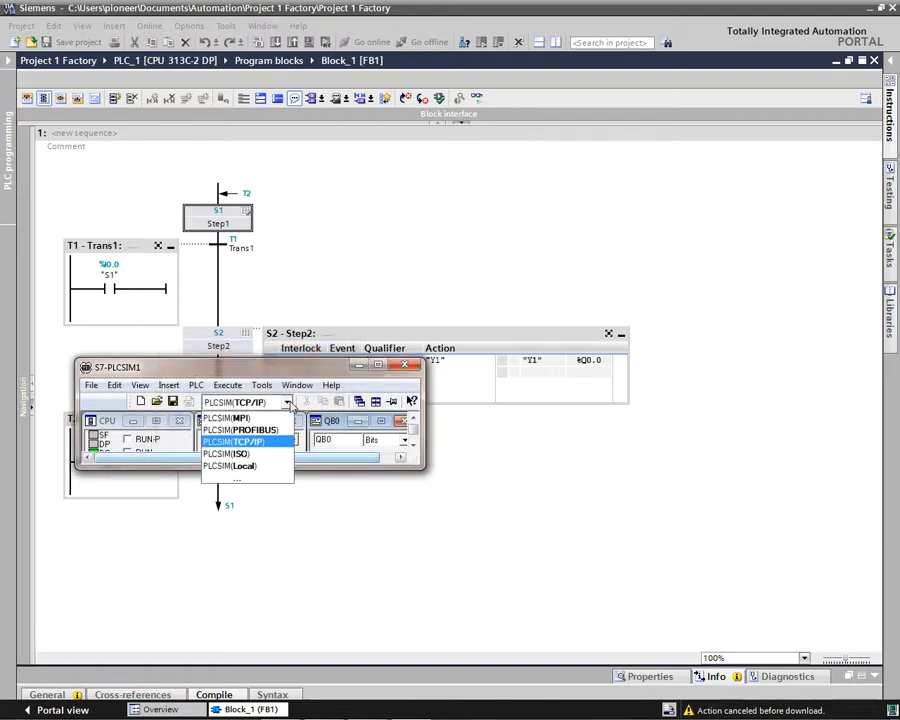
pyautogui.click(263, 418)
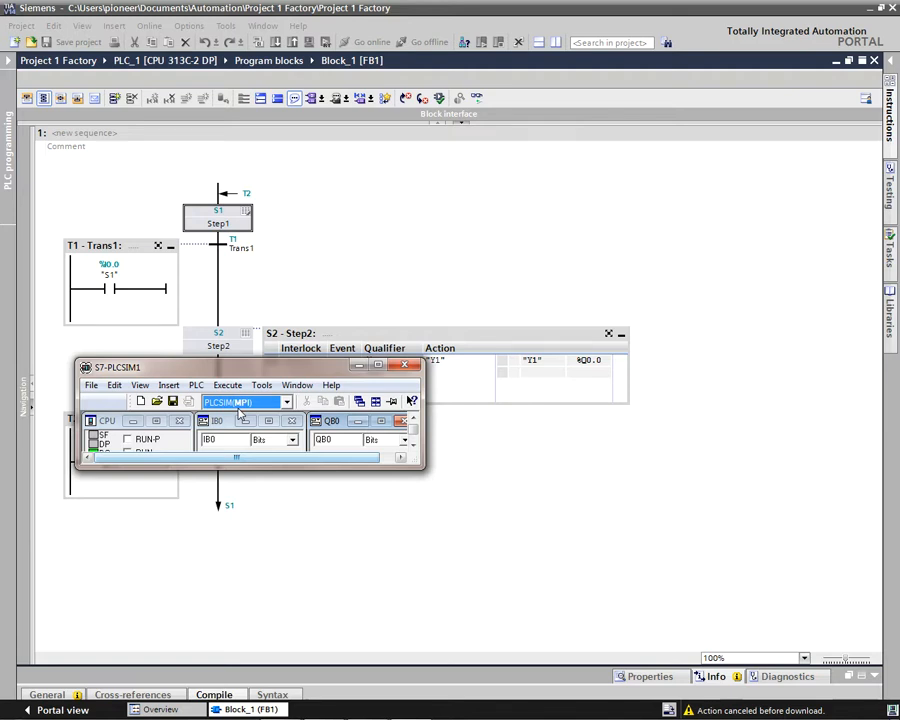
# Step: Hide the Standard toolbar in S7-PLCSIM and set the simulated CPU to RUN-P mode
pyautogui.click(146, 386)
pyautogui.click(165, 453)
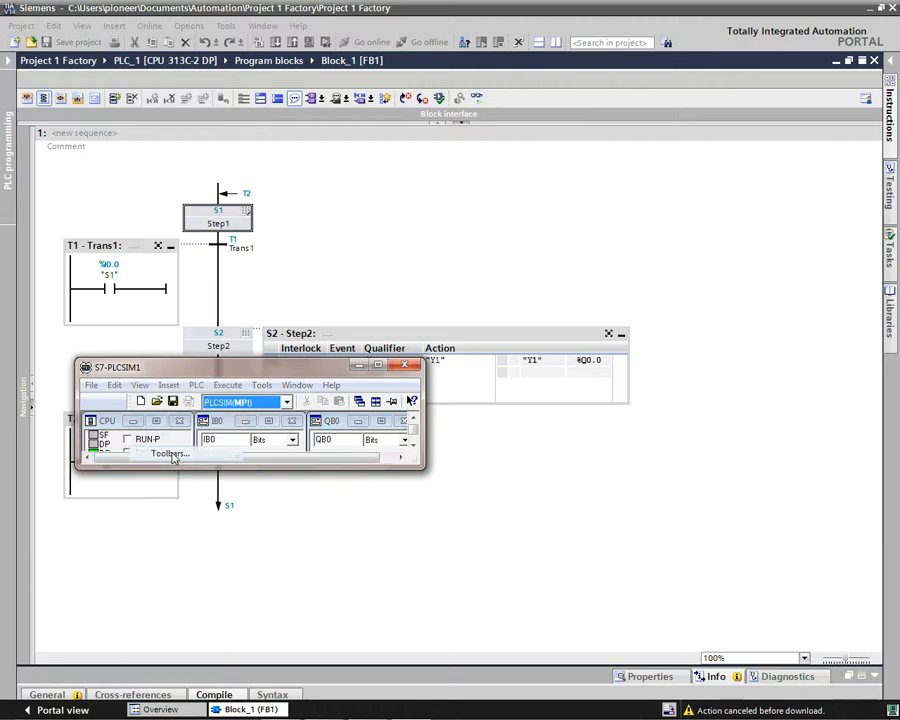
pyautogui.click(174, 390)
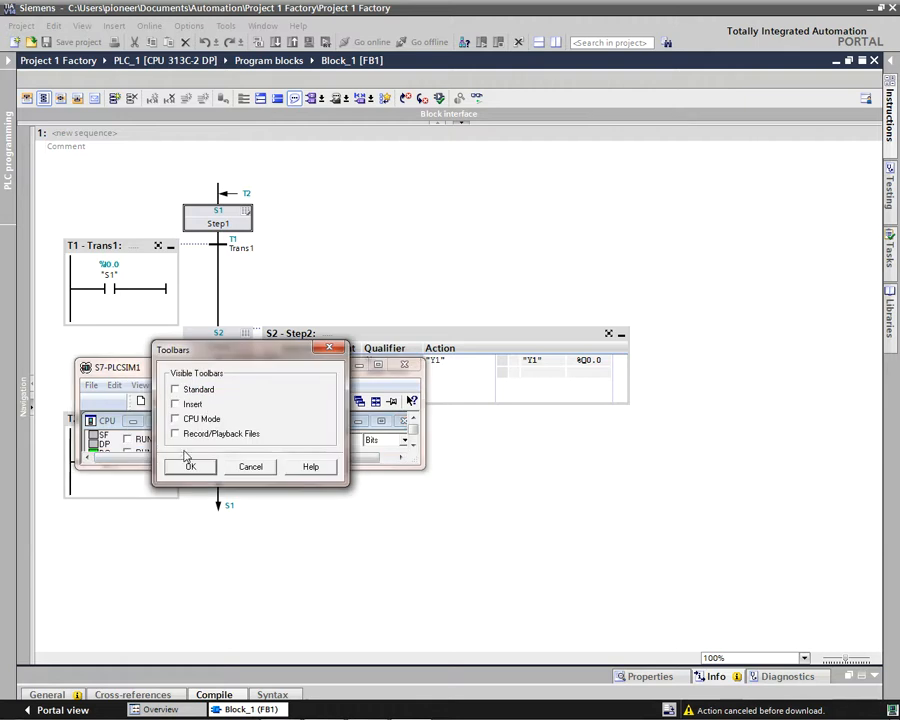
pyautogui.click(191, 468)
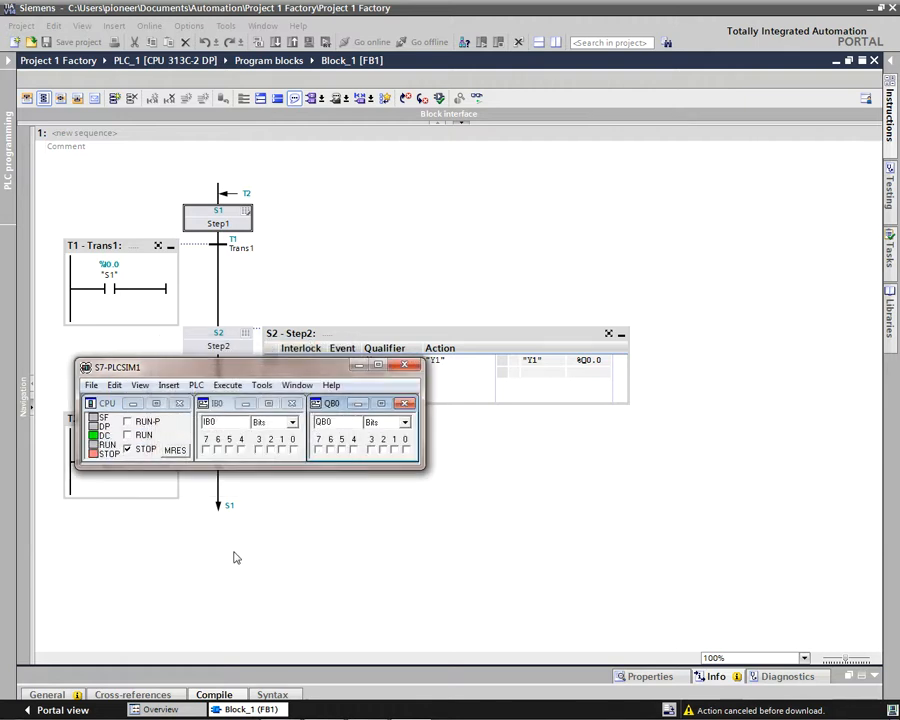
pyautogui.click(127, 422)
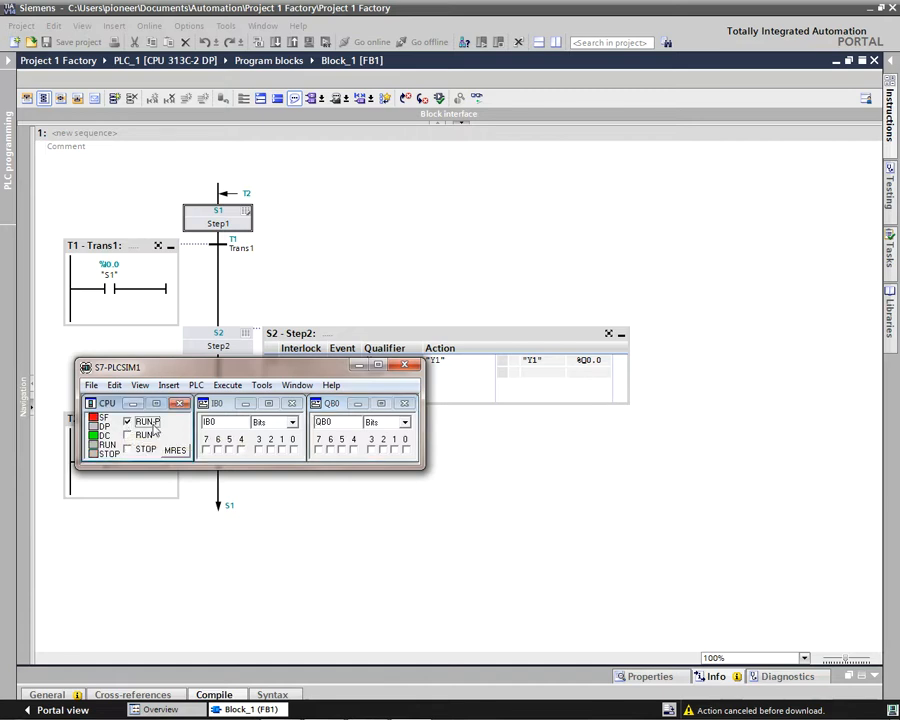
# Step: Switch to the PDF guide and read the page 2 instruction about setting the simulator to RUN_P
pyautogui.moveTo(387, 697)
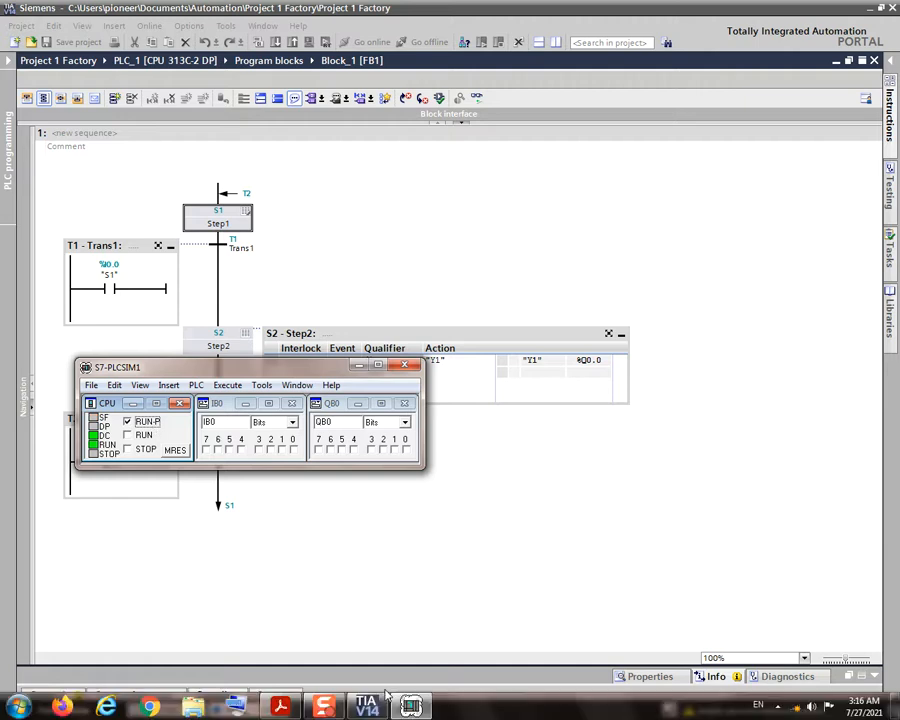
pyautogui.moveTo(336, 709)
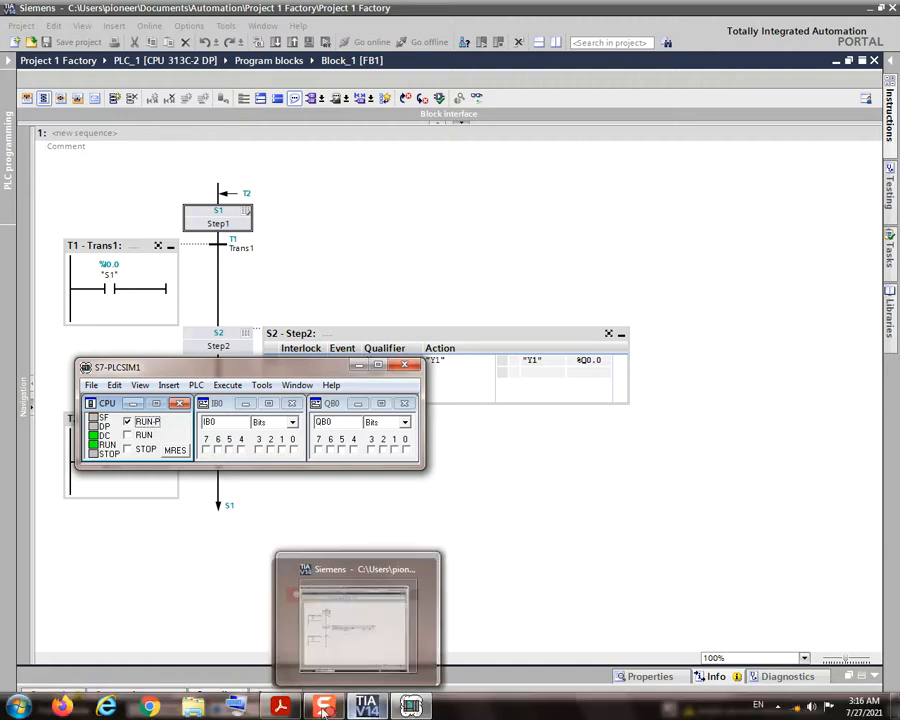
pyautogui.click(280, 707)
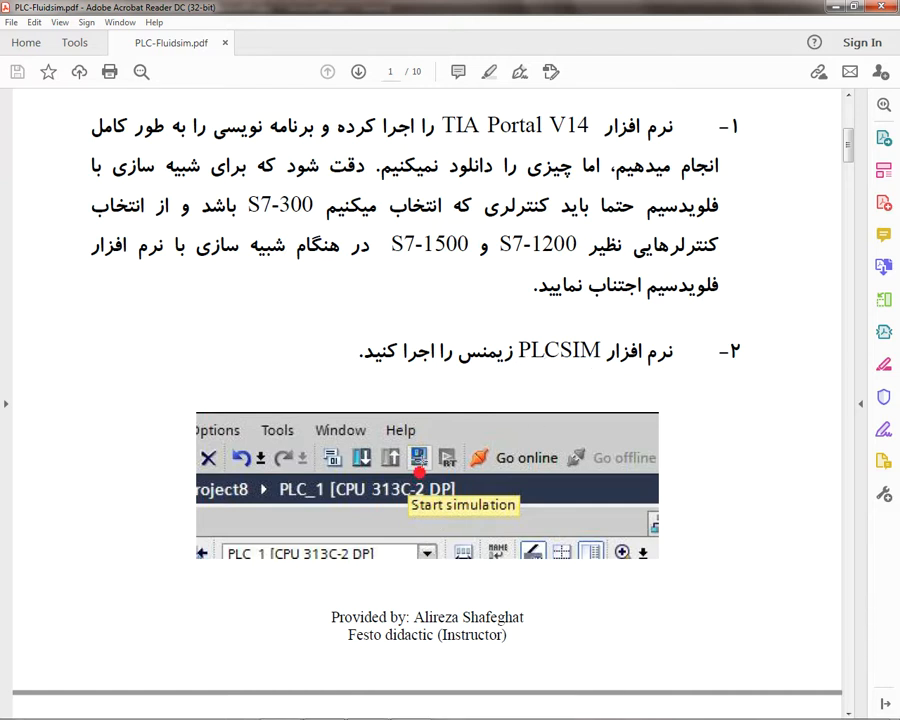
pyautogui.scroll(-6, 423, 467)
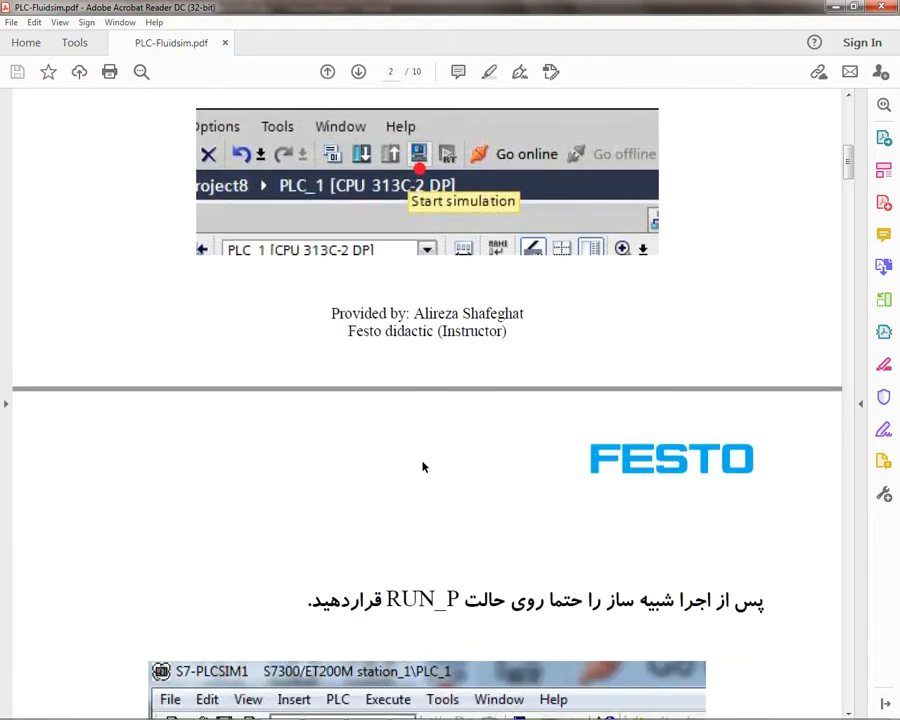
pyautogui.scroll(-6, 423, 467)
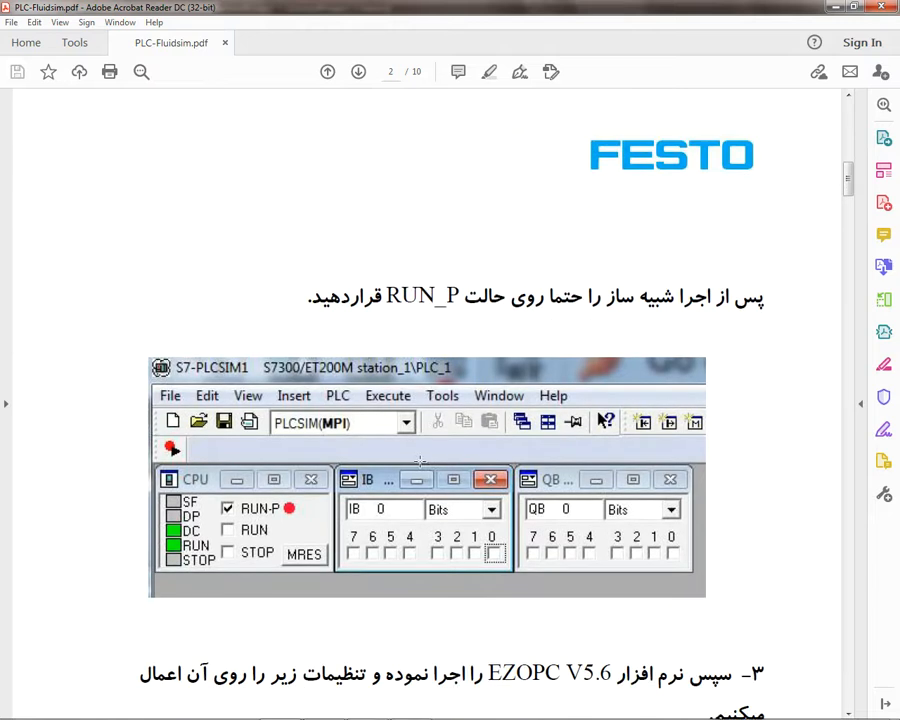
pyautogui.scroll(-2, 420, 461)
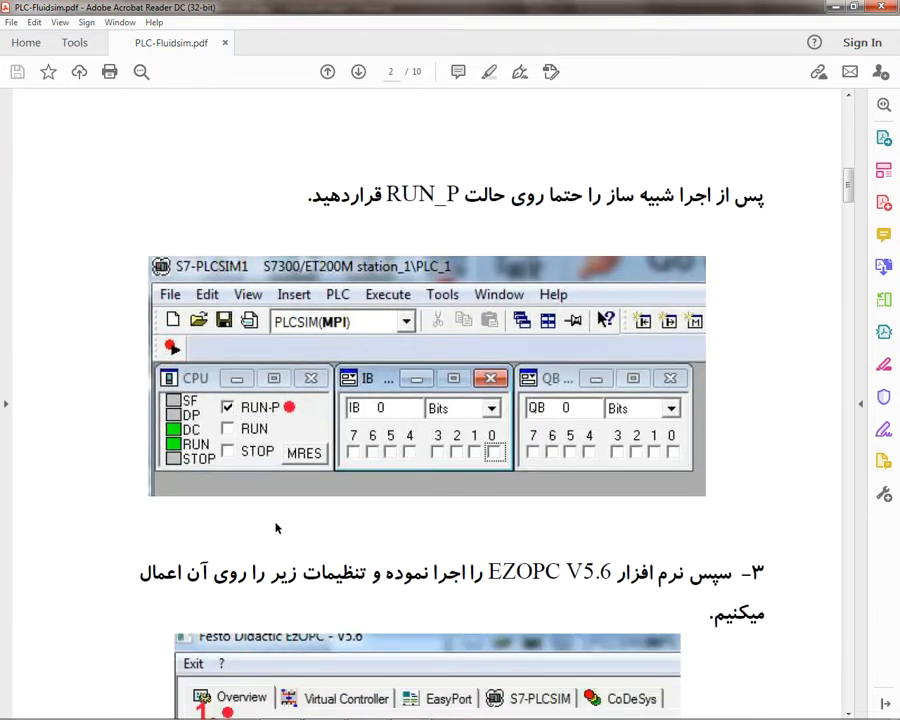
# Step: Check the CPU mode in S7-PLCSIM, and return to the PDF guide to read instruction 3 about running EZOPC V5.6
pyautogui.click(367, 706)
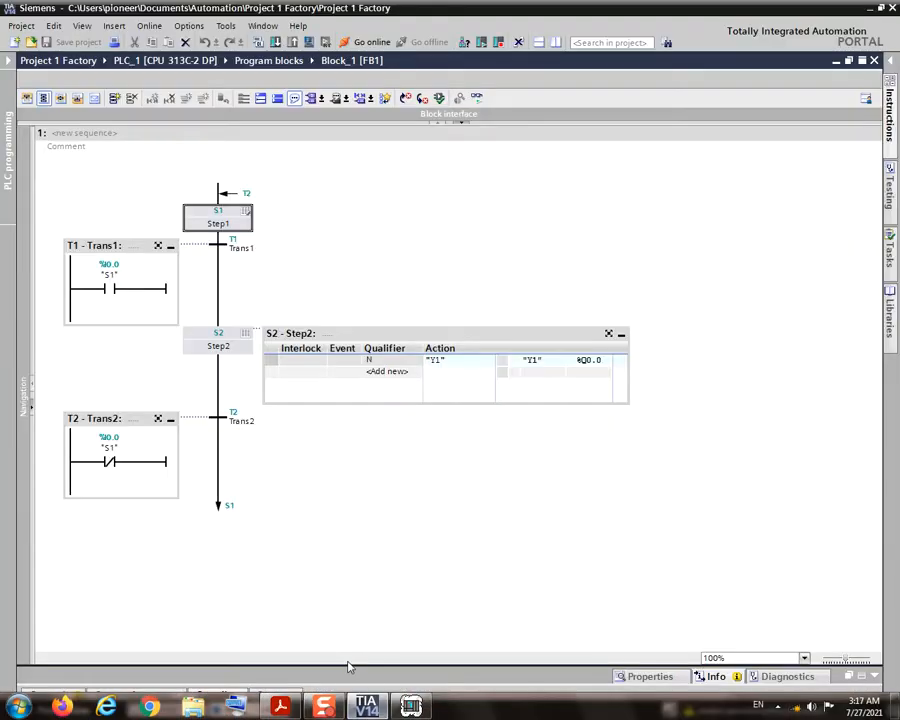
pyautogui.click(411, 706)
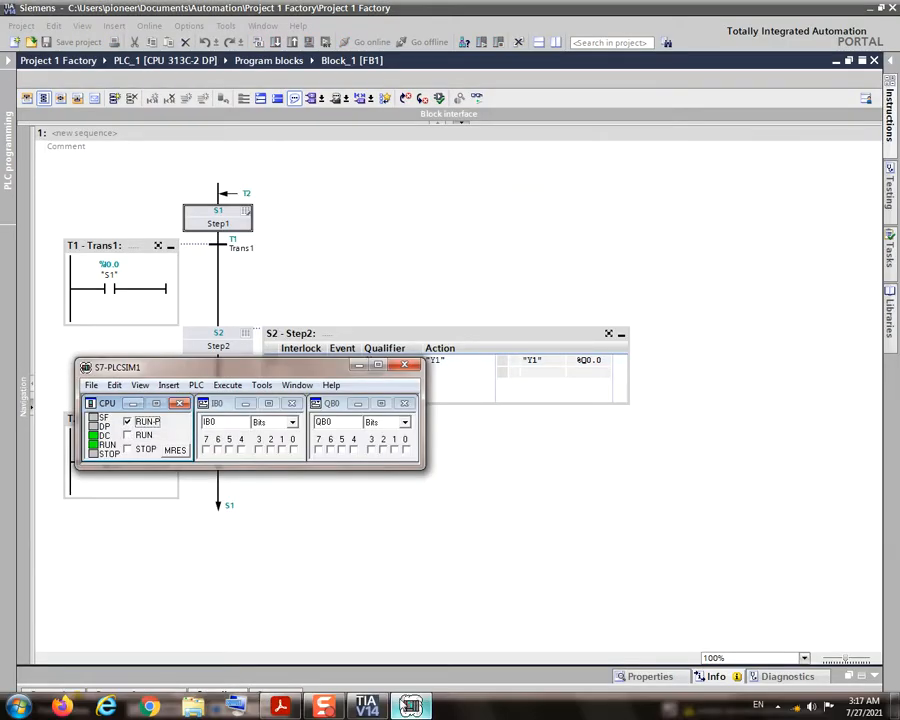
pyautogui.moveTo(283, 707)
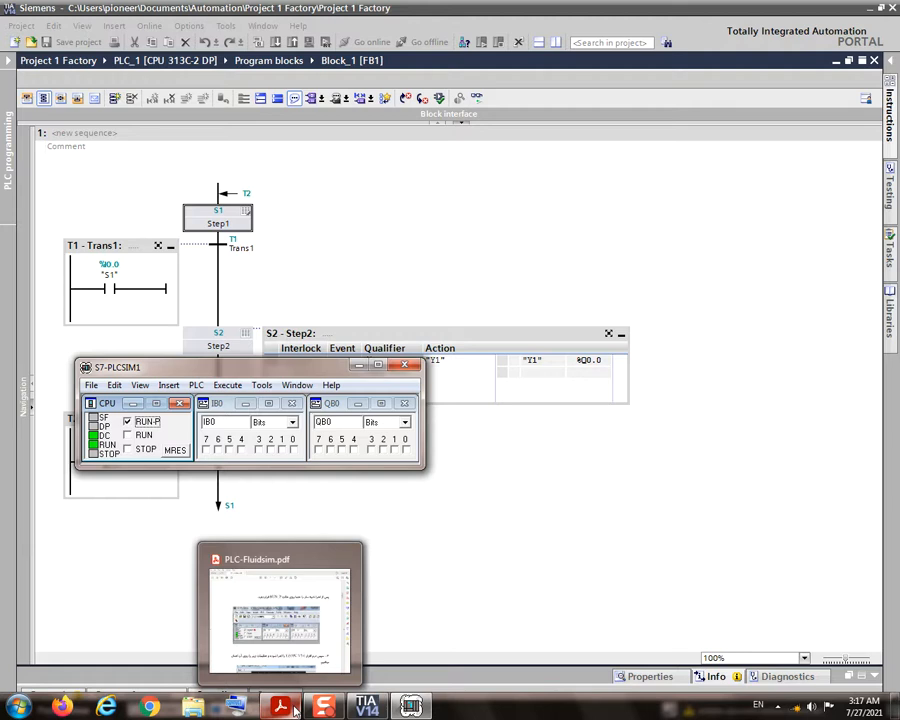
pyautogui.click(290, 645)
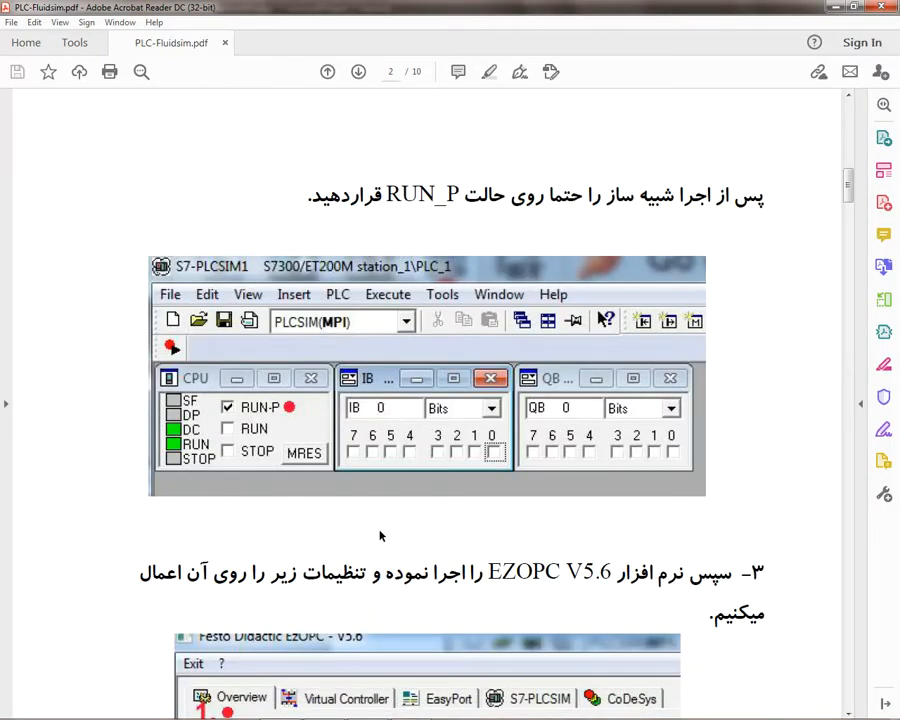
pyautogui.scroll(-2, 380, 536)
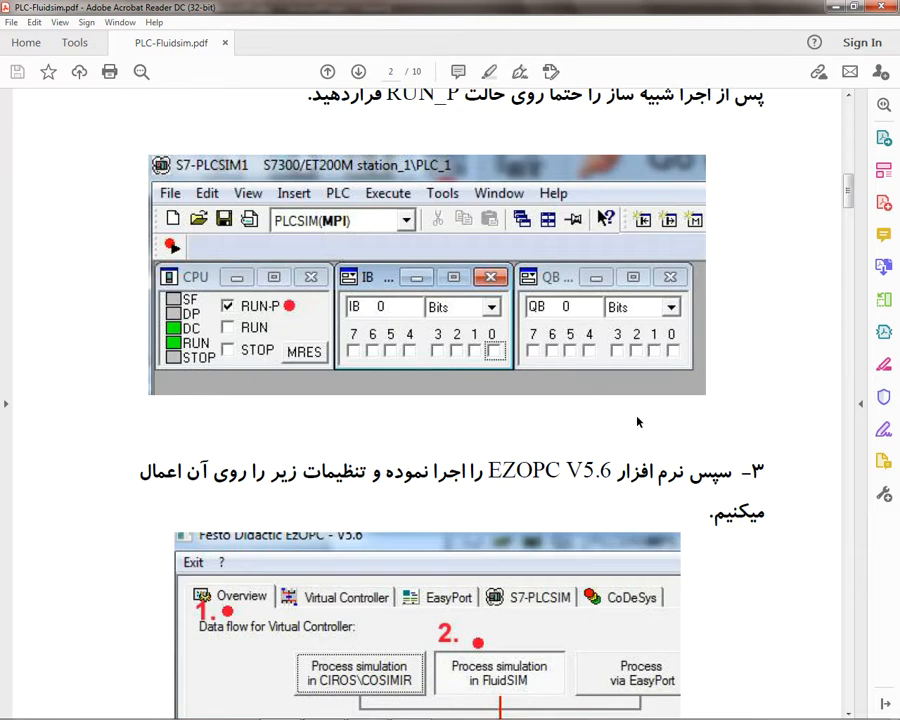
pyautogui.scroll(-1, 638, 422)
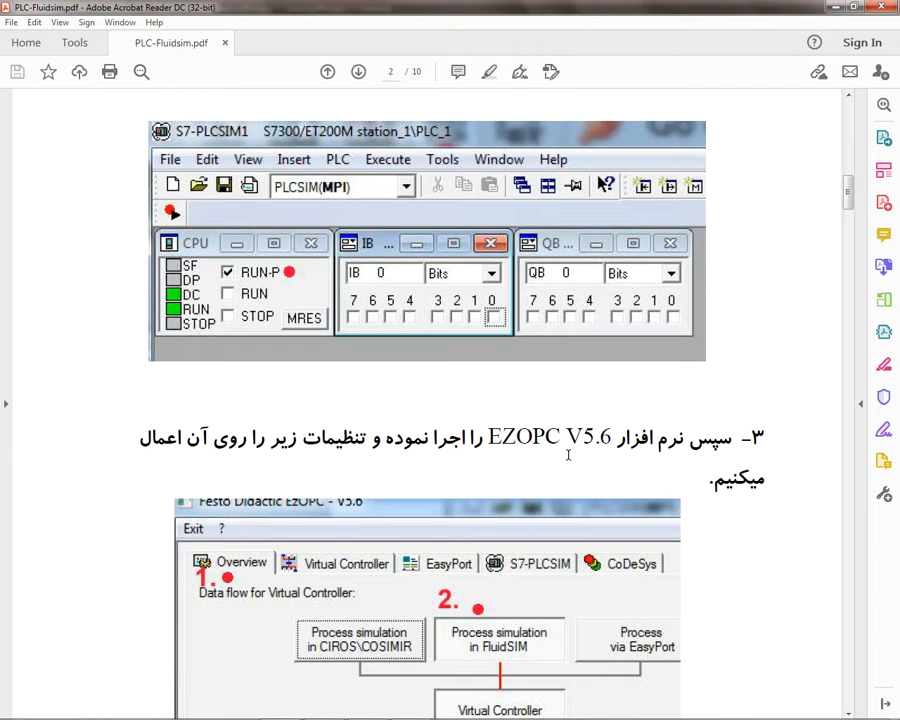
pyautogui.moveTo(372, 714)
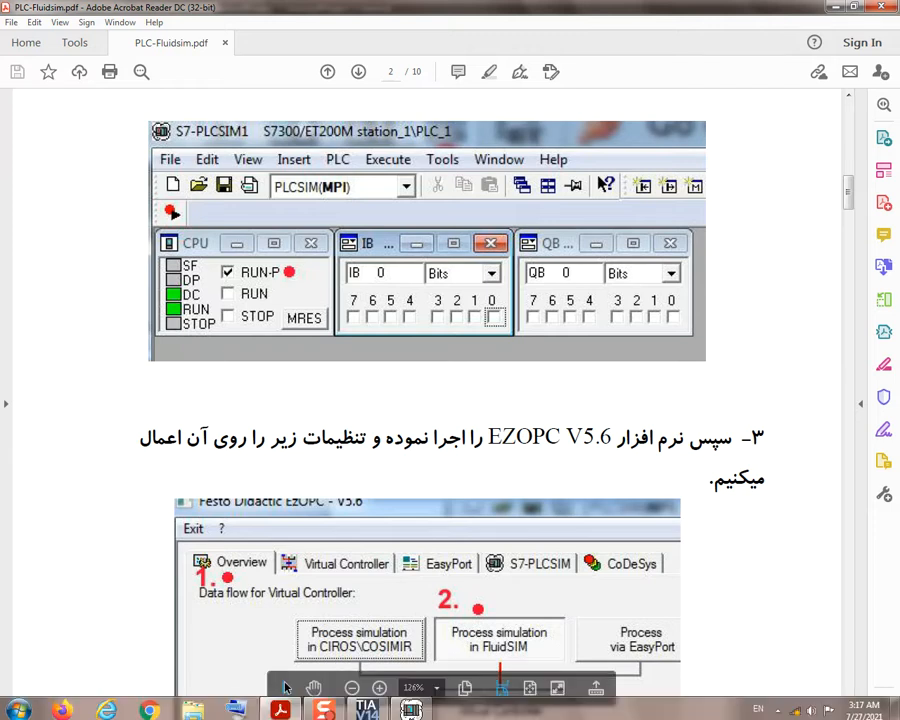
# Step: Restore the TIA Portal window to a smaller size and start EzOPC 5.6
pyautogui.click(368, 707)
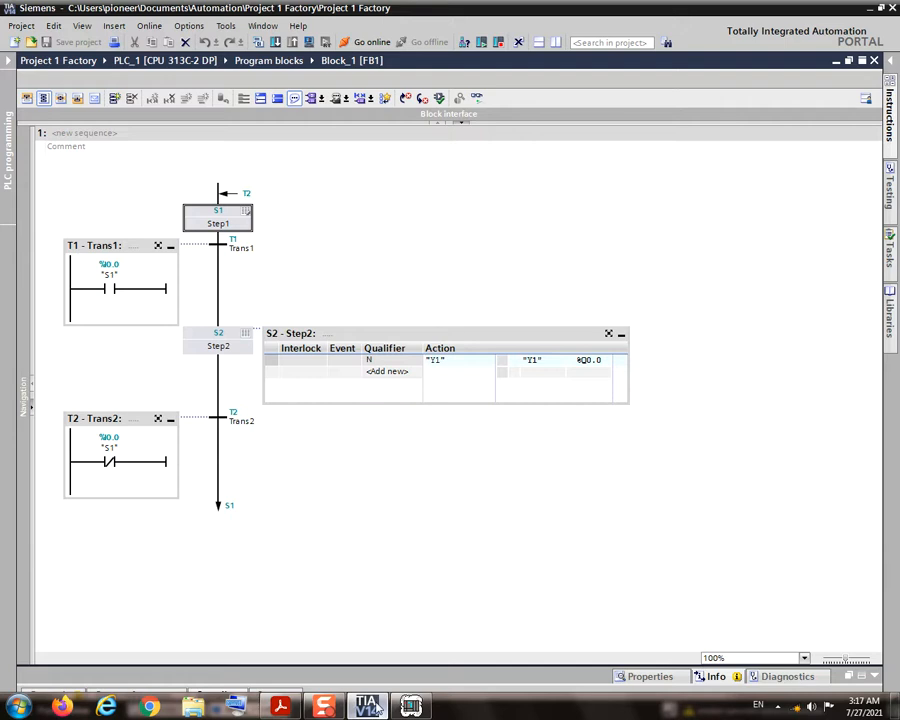
pyautogui.click(880, 7)
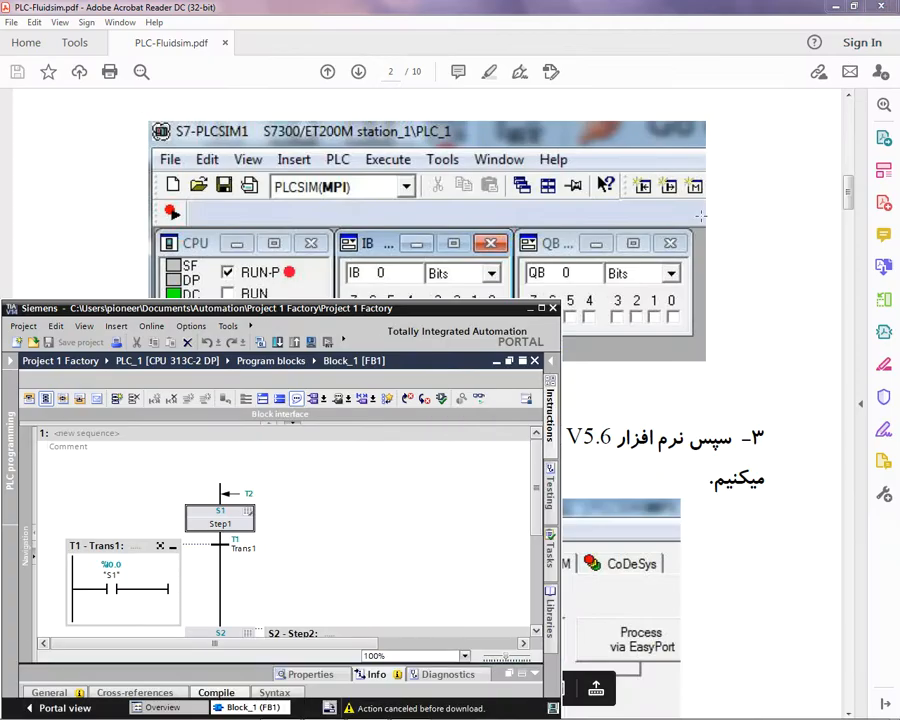
pyautogui.moveTo(82, 706)
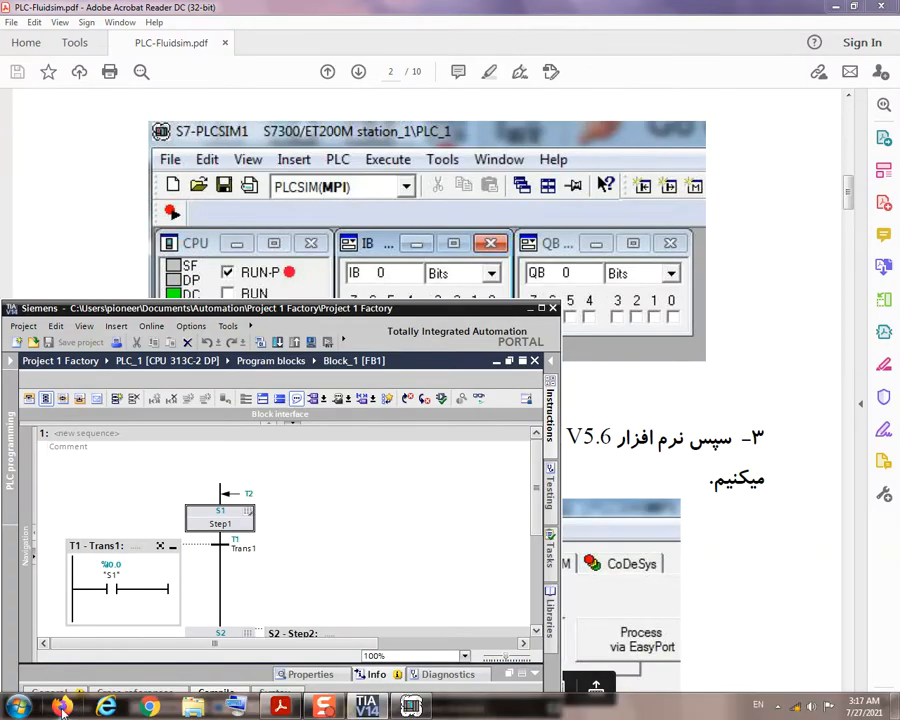
pyautogui.click(22, 703)
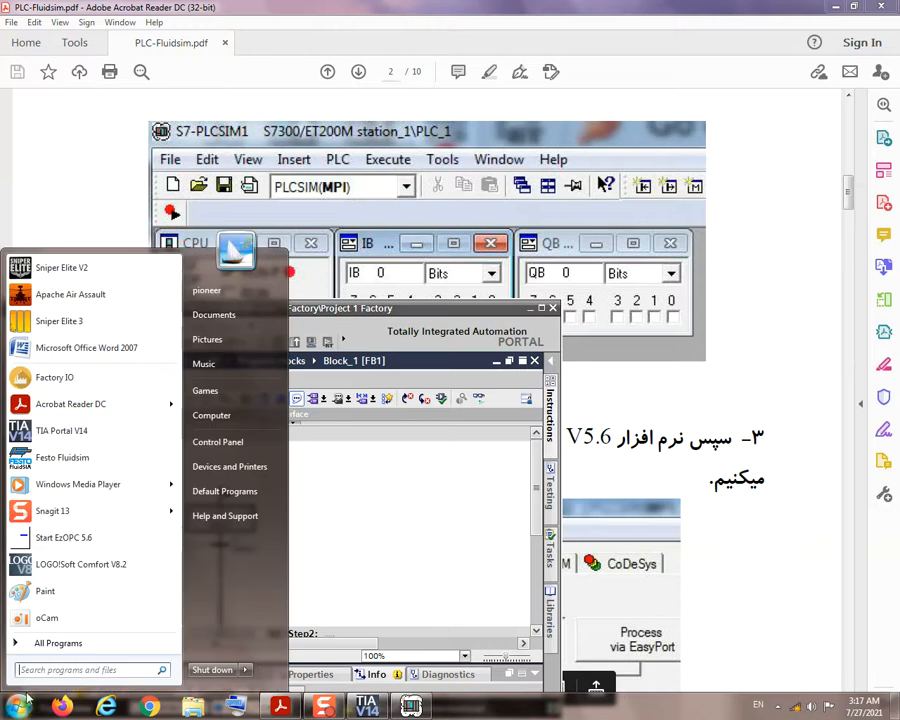
pyautogui.click(60, 545)
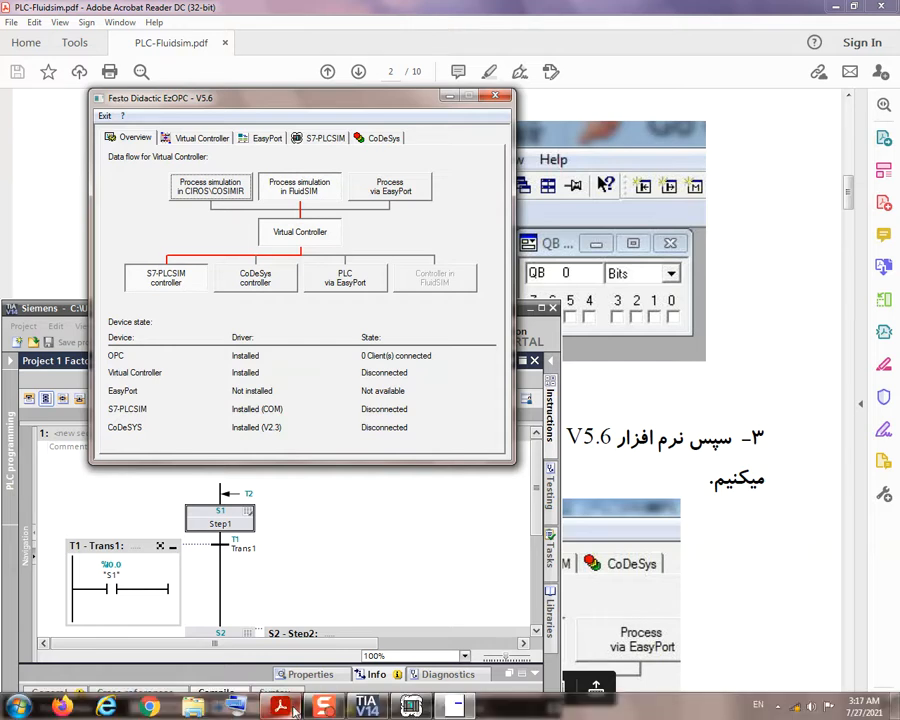
# Step: Read the EzOPC Overview settings on page 2 of the PDF guide and compare them with the EzOPC window
pyautogui.click(283, 707)
pyautogui.scroll(-4, 390, 477)
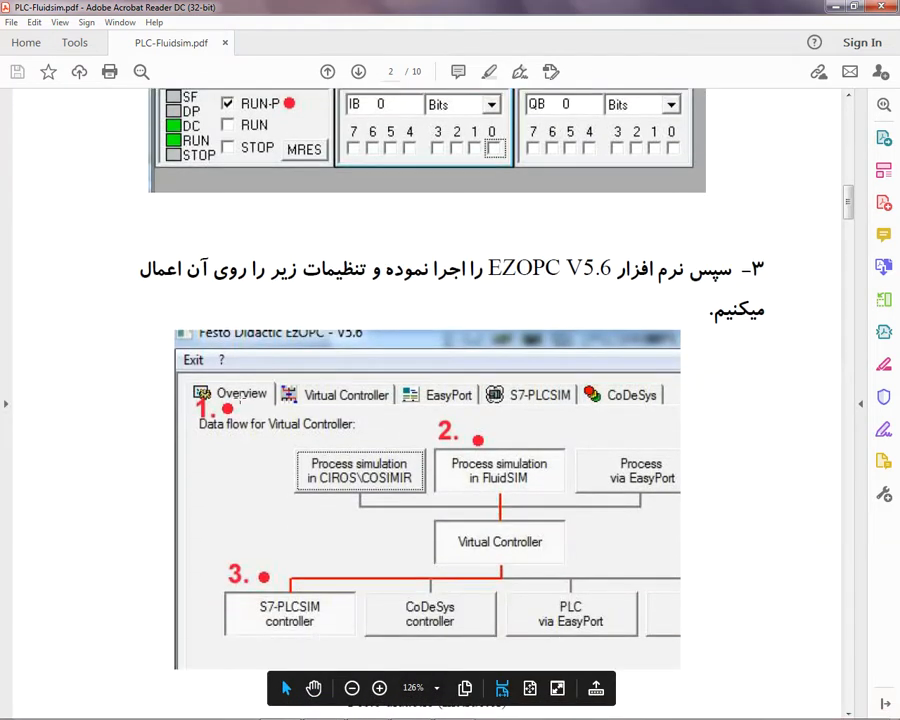
pyautogui.scroll(-1, 258, 397)
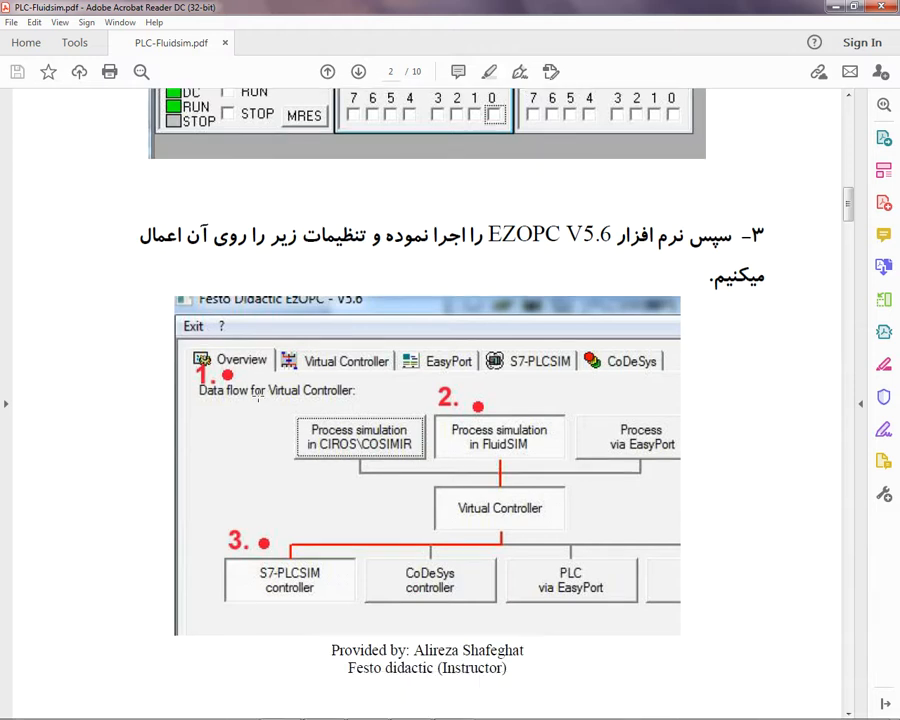
pyautogui.moveTo(222, 708)
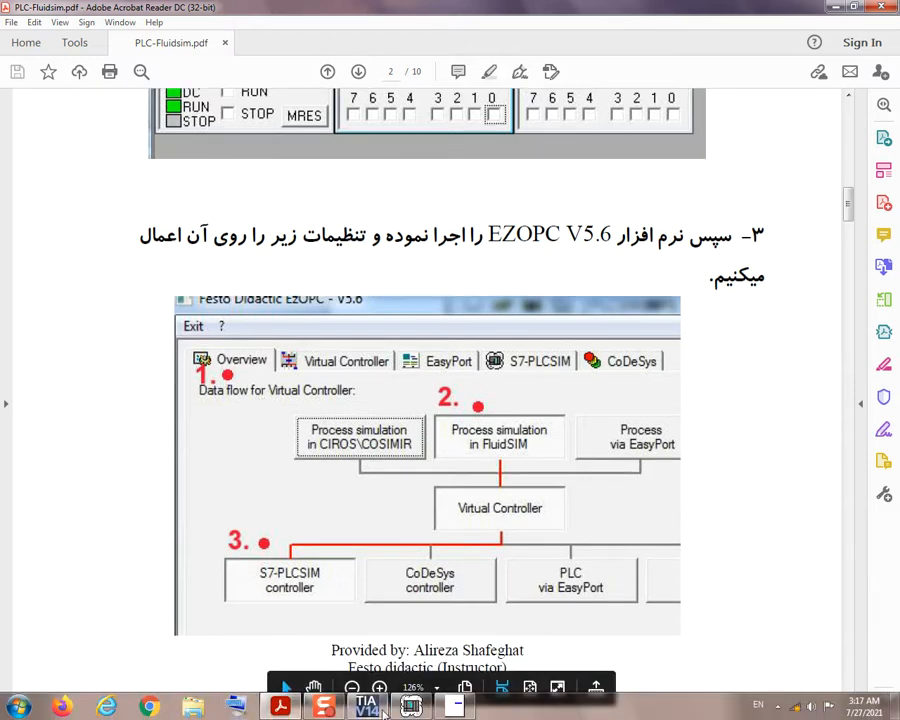
pyautogui.click(456, 708)
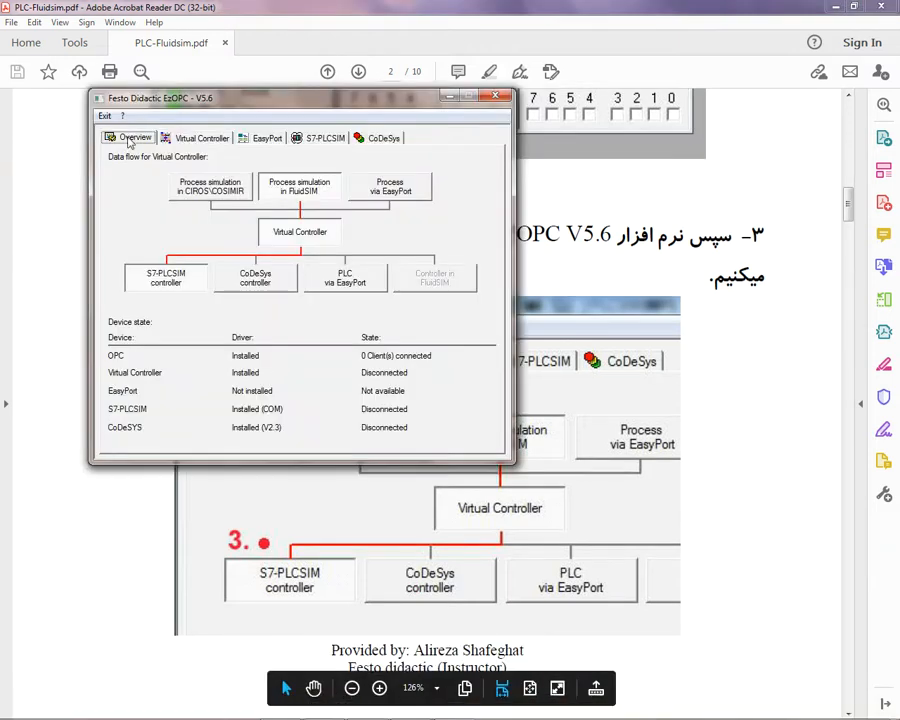
pyautogui.click(747, 507)
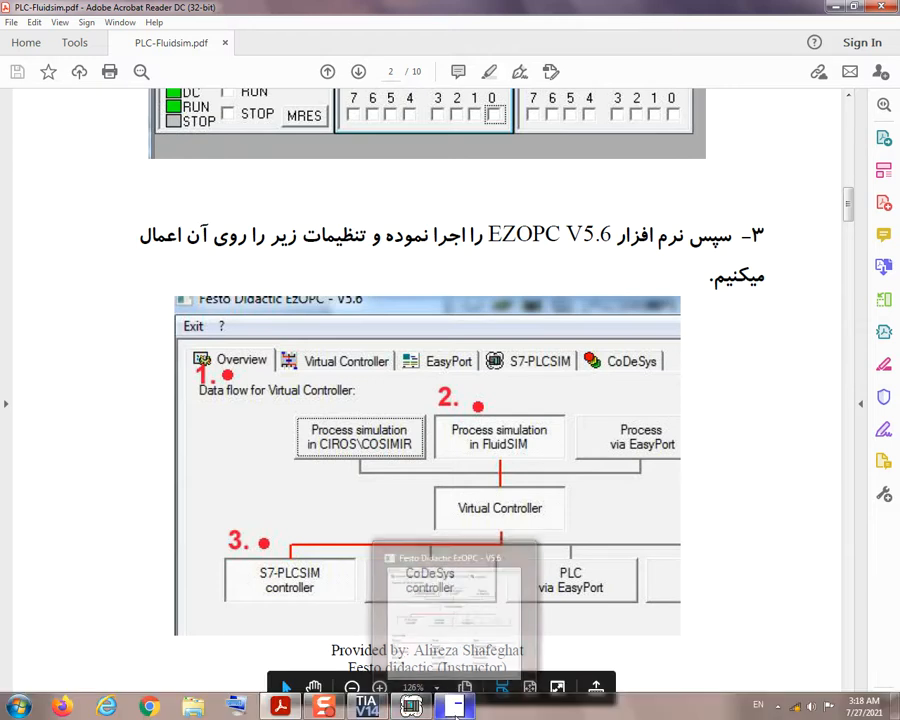
# Step: In EzOPC, set the Virtual Controller data flow to Process simulation in FluidSIM and S7-PLCSIM controller
pyautogui.click(456, 709)
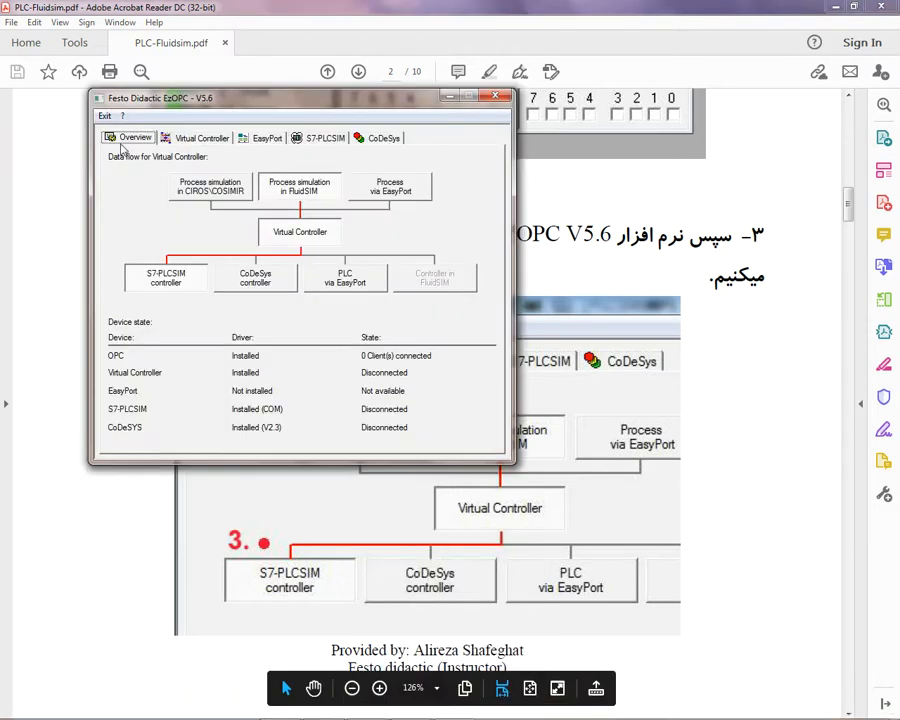
pyautogui.click(311, 192)
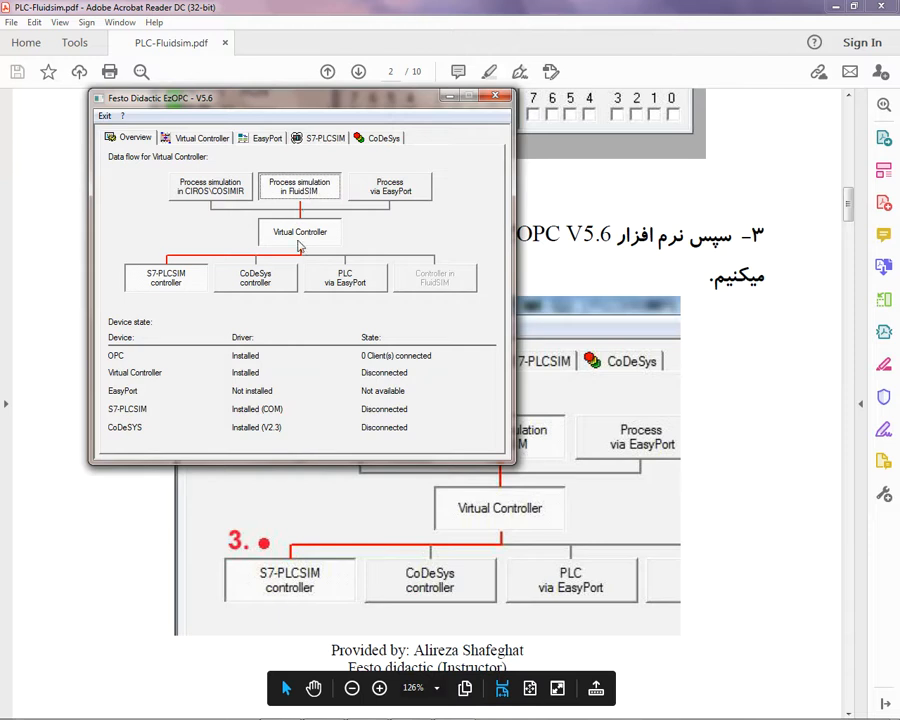
pyautogui.click(173, 288)
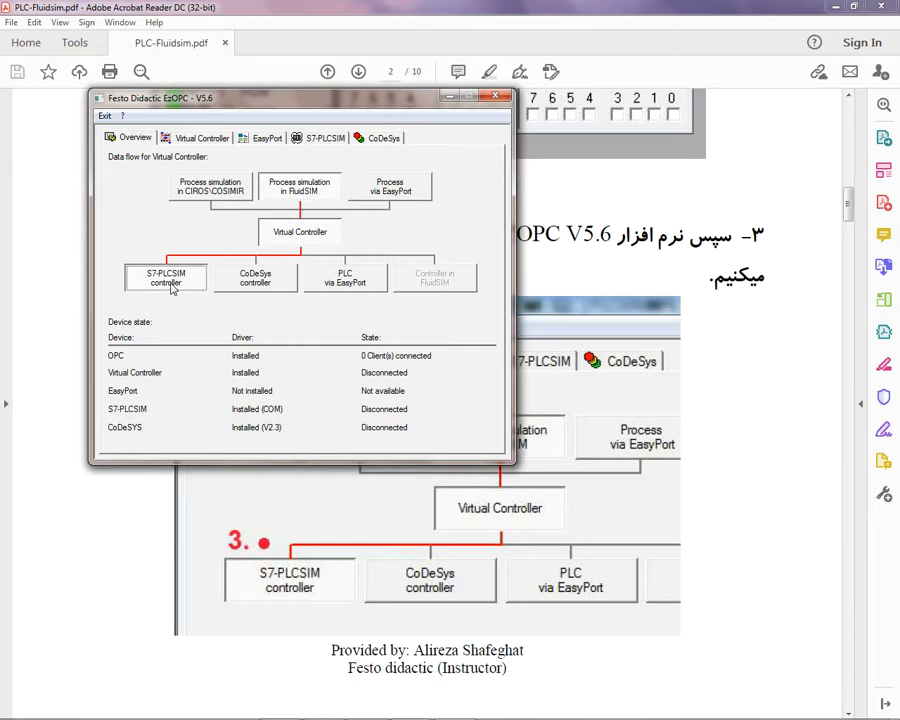
# Step: Return to the PDF guide and read the page 3 figure about the EzOPC S7-PLCSIM settings
pyautogui.click(787, 457)
pyautogui.scroll(-5, 775, 458)
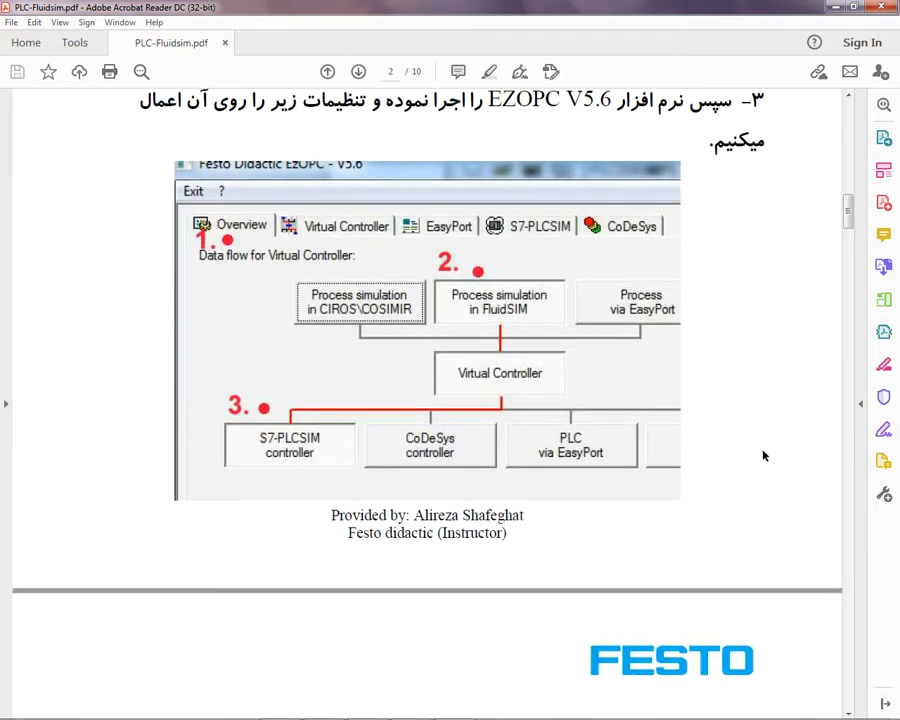
pyautogui.scroll(-8, 760, 456)
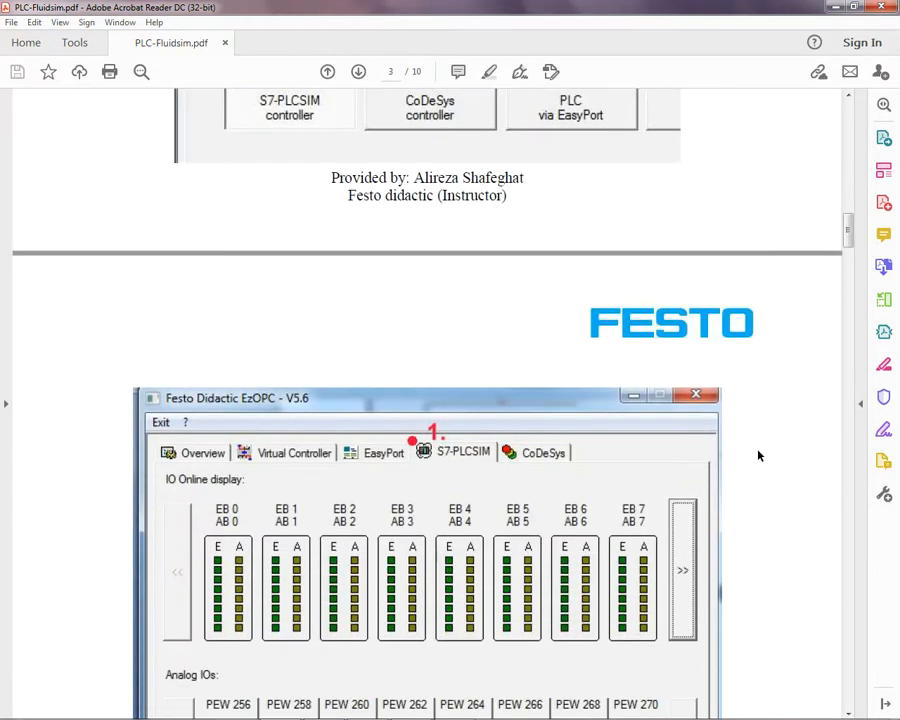
pyautogui.scroll(-2, 758, 456)
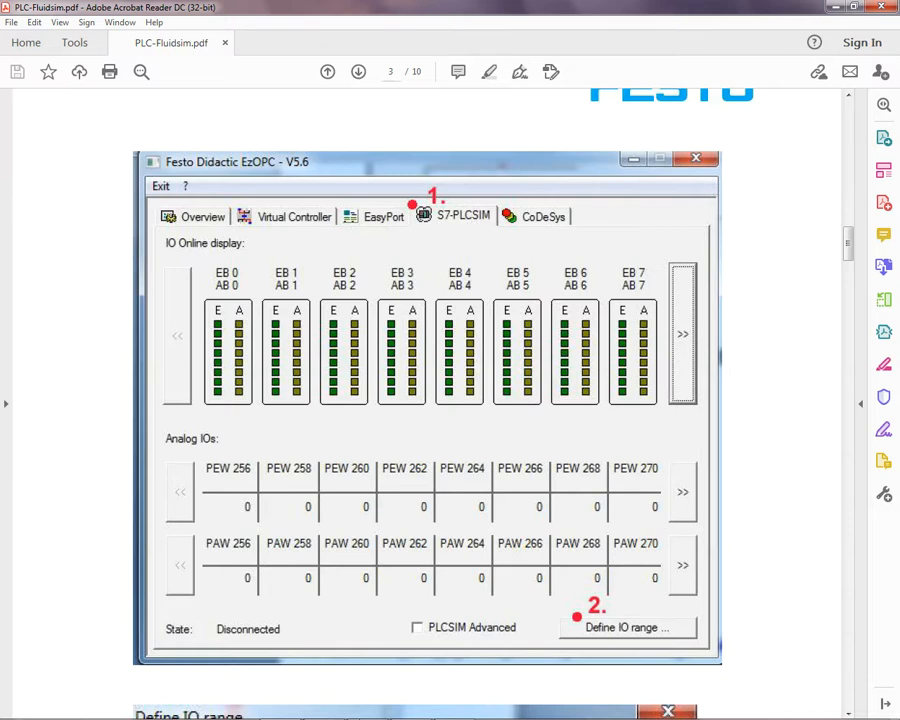
# Step: Switch to EzOPC, show its S7-PLCSIM settings and open the IO range definition
pyautogui.moveTo(385, 712)
pyautogui.moveTo(425, 707)
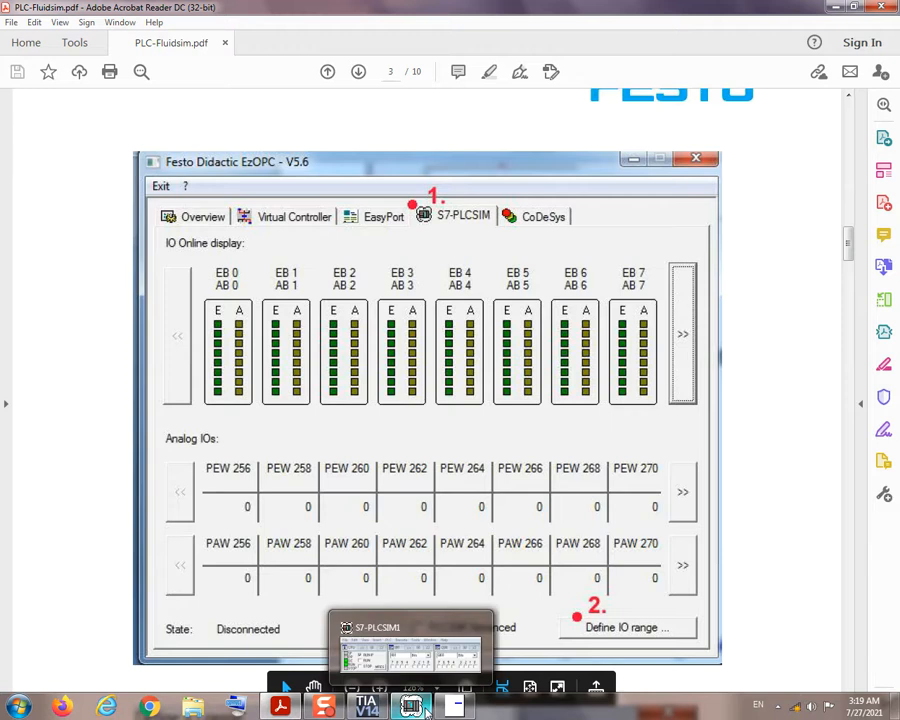
pyautogui.moveTo(458, 710)
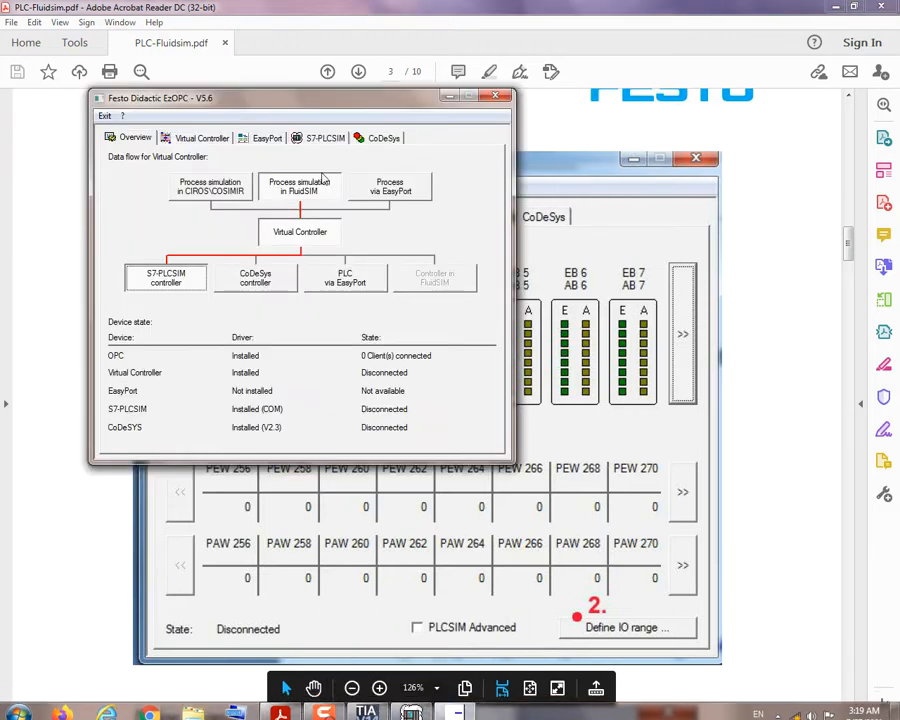
pyautogui.click(323, 139)
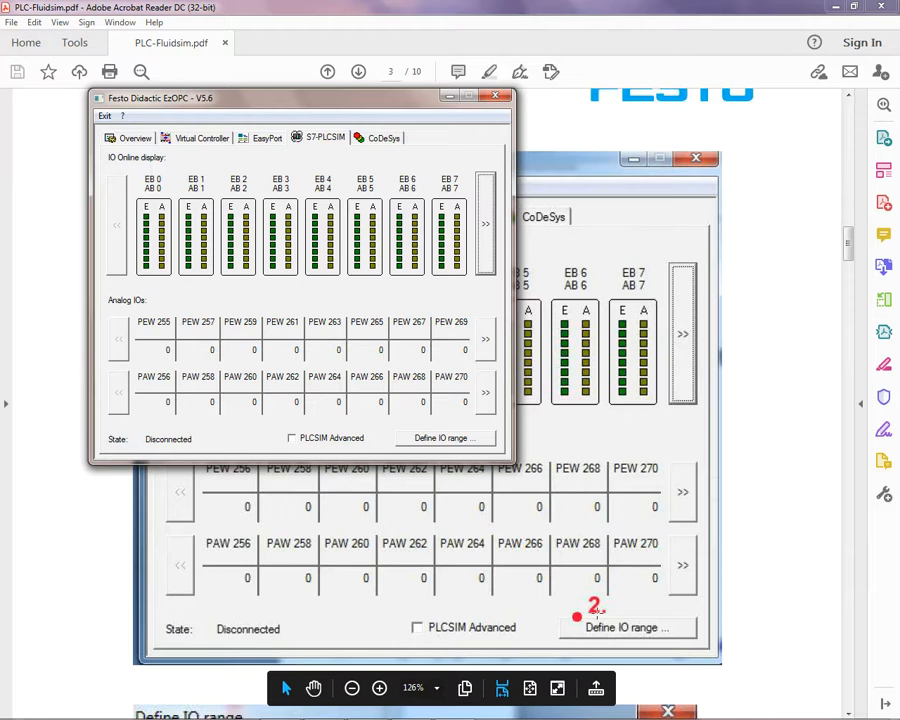
pyautogui.click(436, 438)
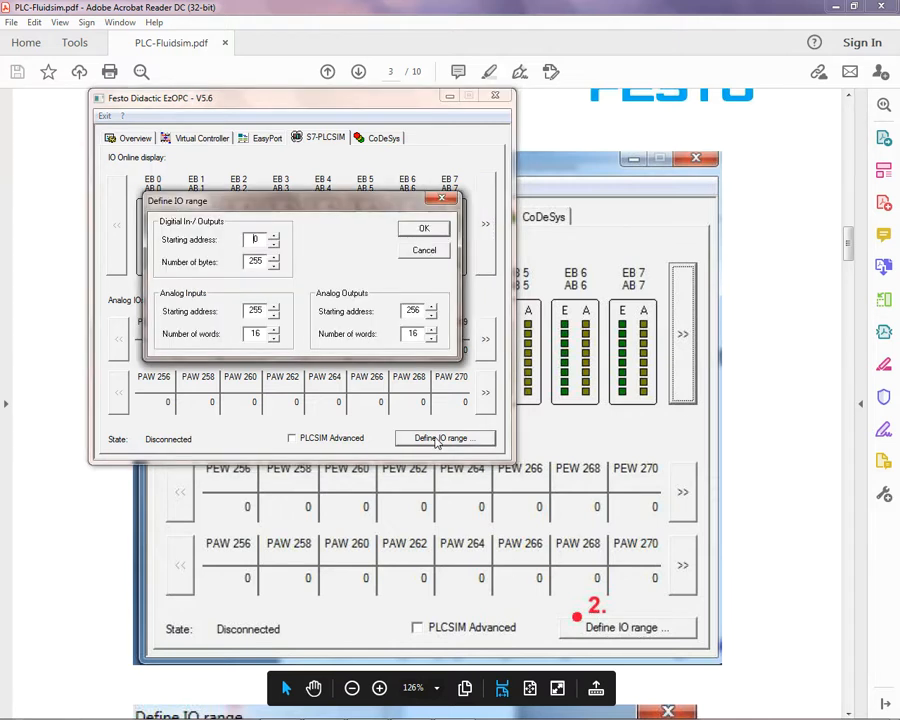
# Step: Compare the IO range values in the guide's page 3 figure with those in EzOPC, and cancel the Define IO range dialog
pyautogui.click(815, 430)
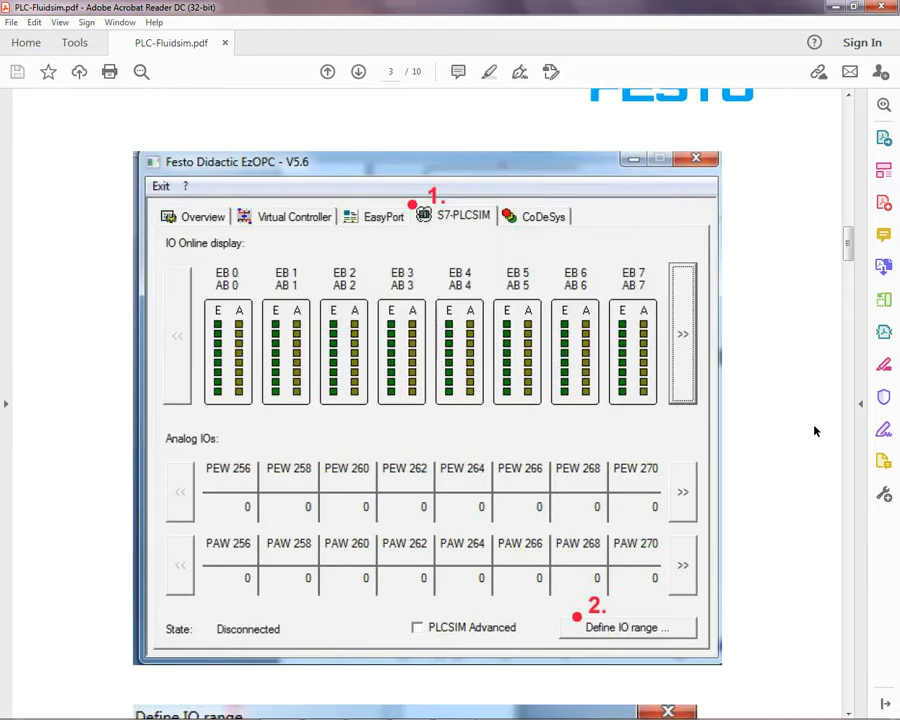
pyautogui.scroll(-5, 815, 430)
pyautogui.scroll(-3, 815, 430)
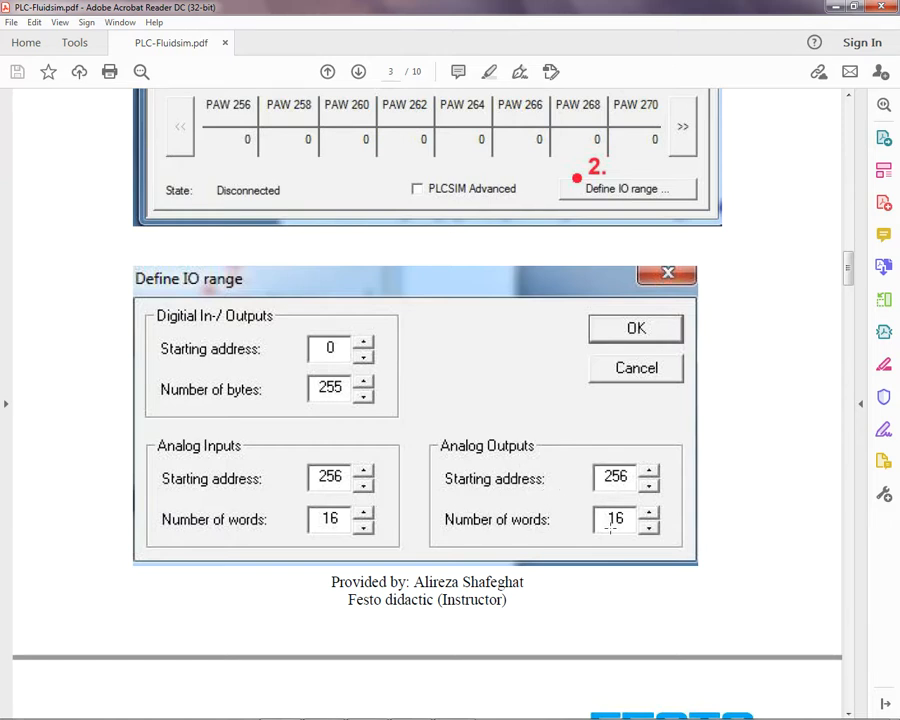
pyautogui.scroll(-2, 616, 519)
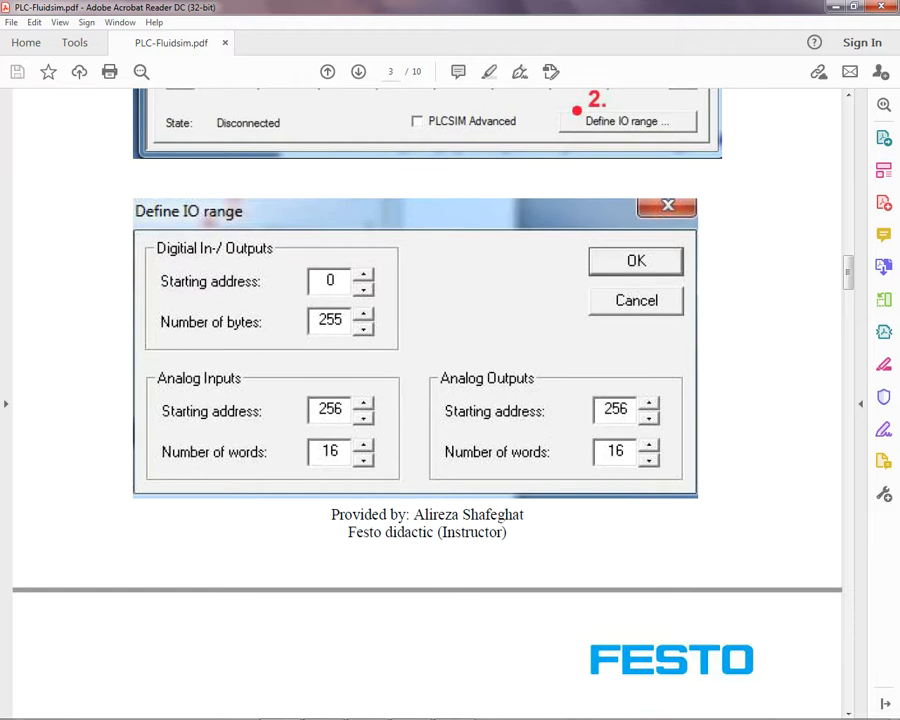
pyautogui.click(411, 706)
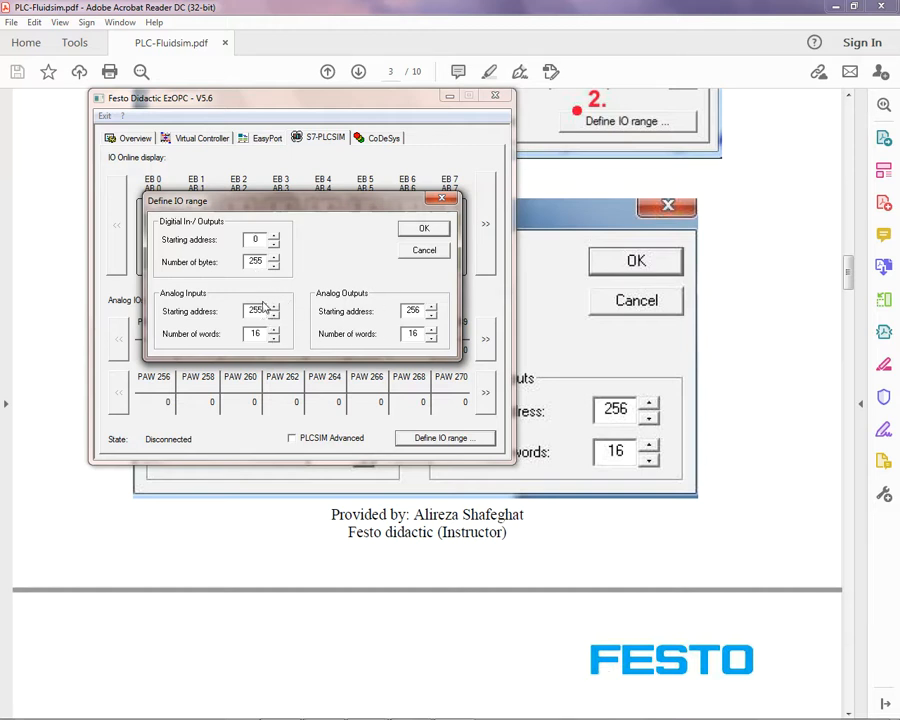
pyautogui.click(424, 251)
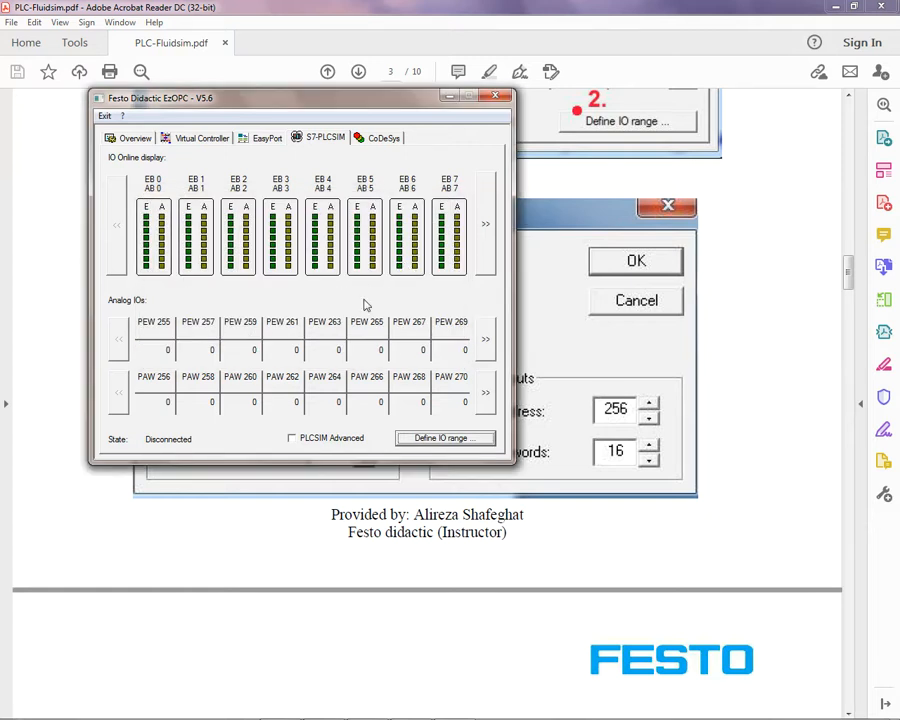
# Step: Go back to the PDF guide and read instruction 4 on page 4 about running Fluidsim 4 Student version
pyautogui.click(726, 576)
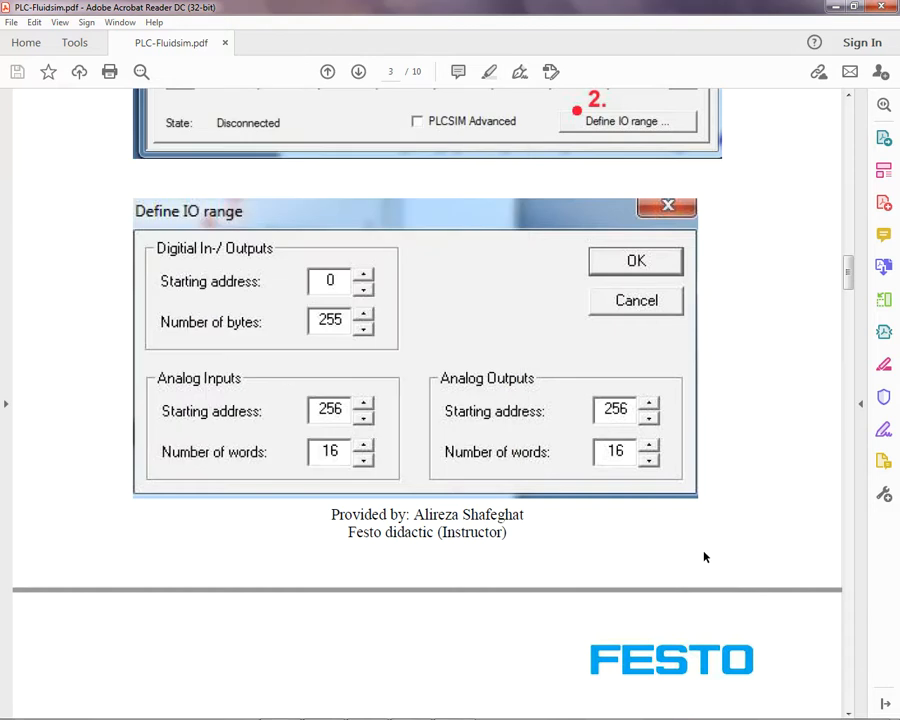
pyautogui.scroll(-6, 704, 557)
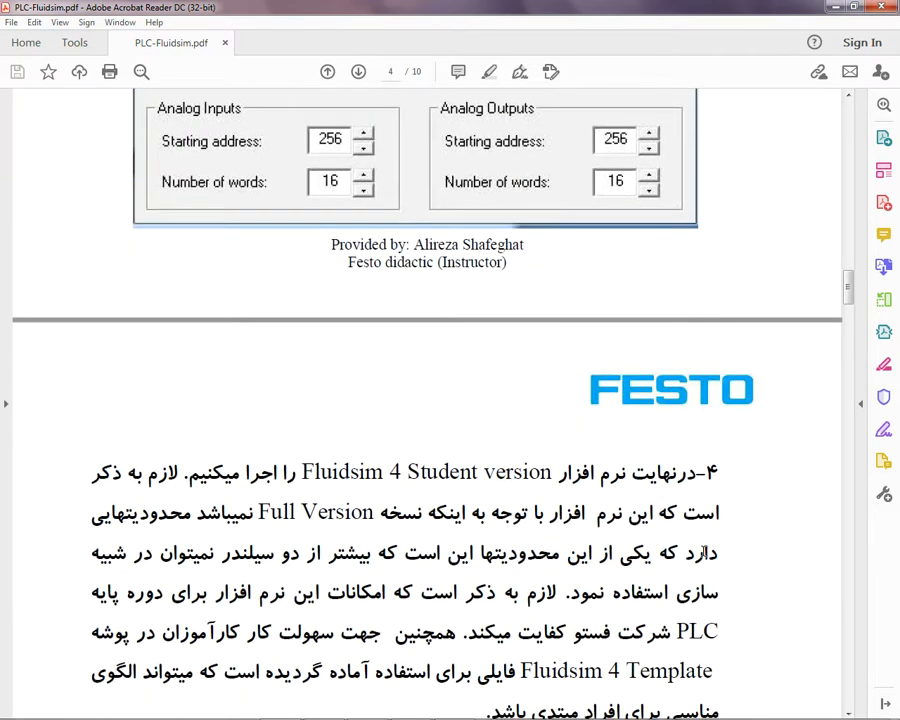
pyautogui.scroll(-1, 704, 552)
pyautogui.scroll(-1, 704, 552)
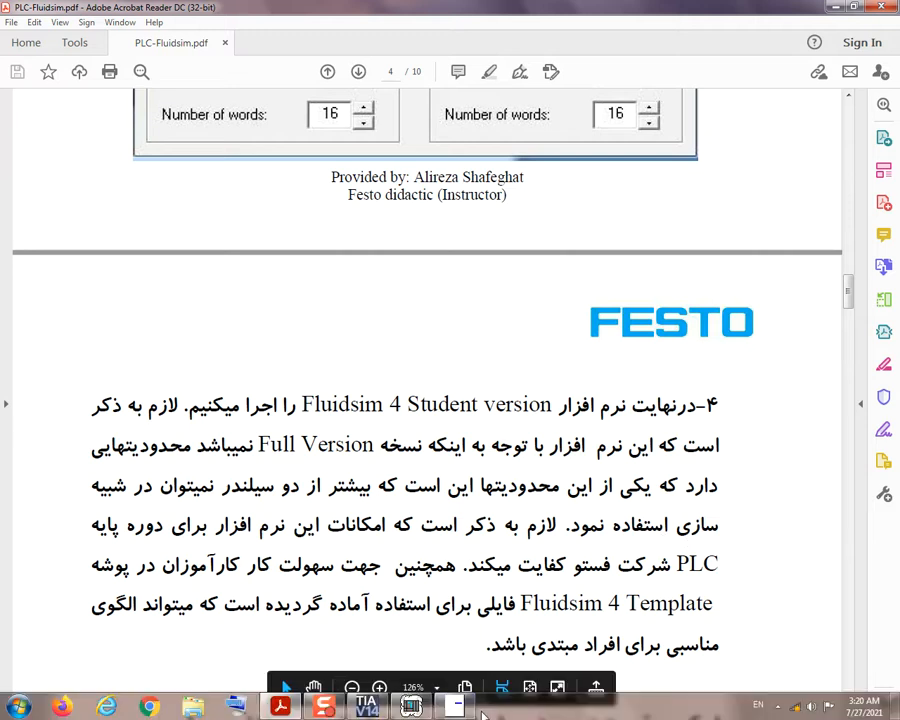
# Step: Check the data flow and device states in the EzOPC Overview, and minimize EzOPC
pyautogui.click(455, 708)
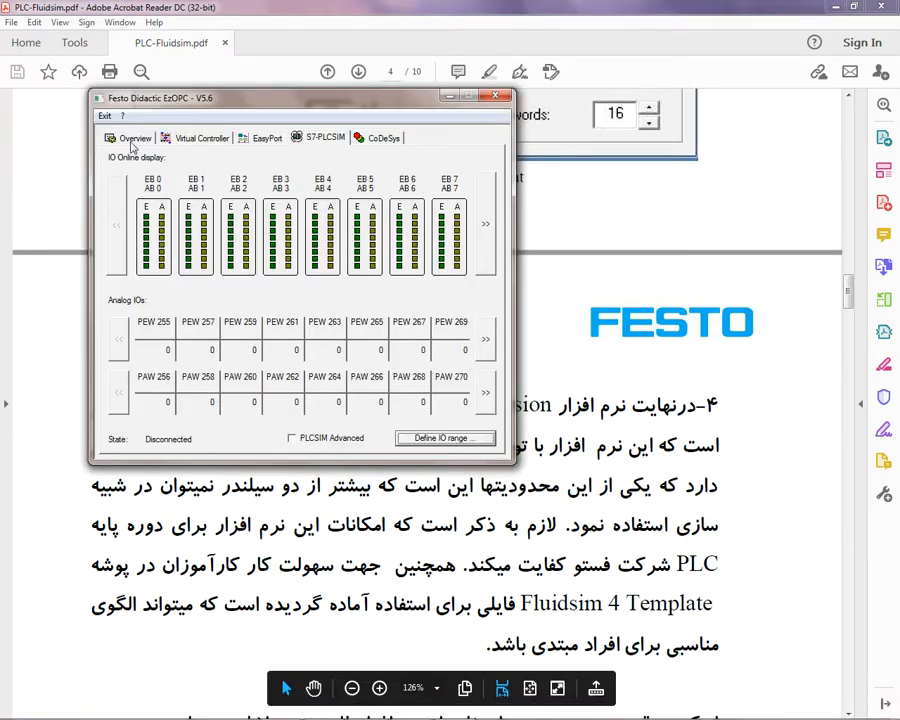
pyautogui.click(129, 140)
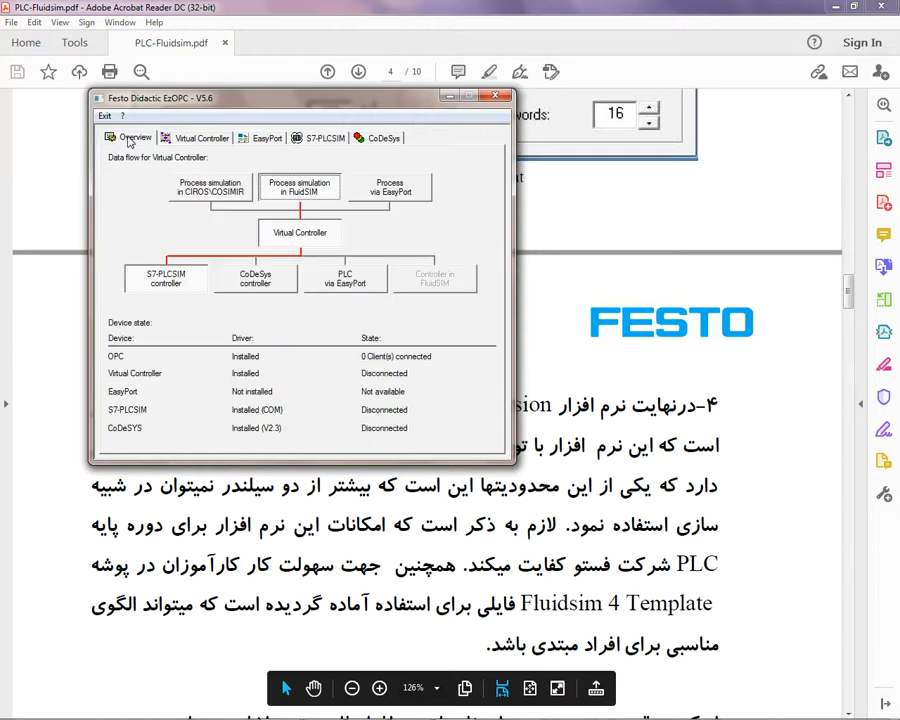
pyautogui.click(449, 95)
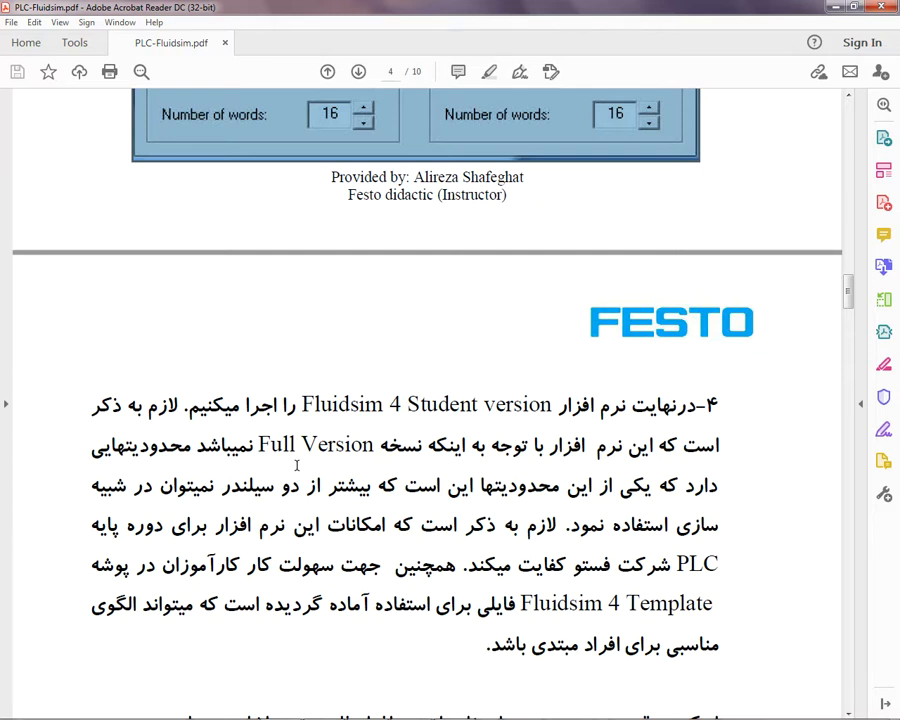
# Step: Finish reading instruction 4 in the PDF guide and start Festo Fluidsim
pyautogui.scroll(-2, 296, 465)
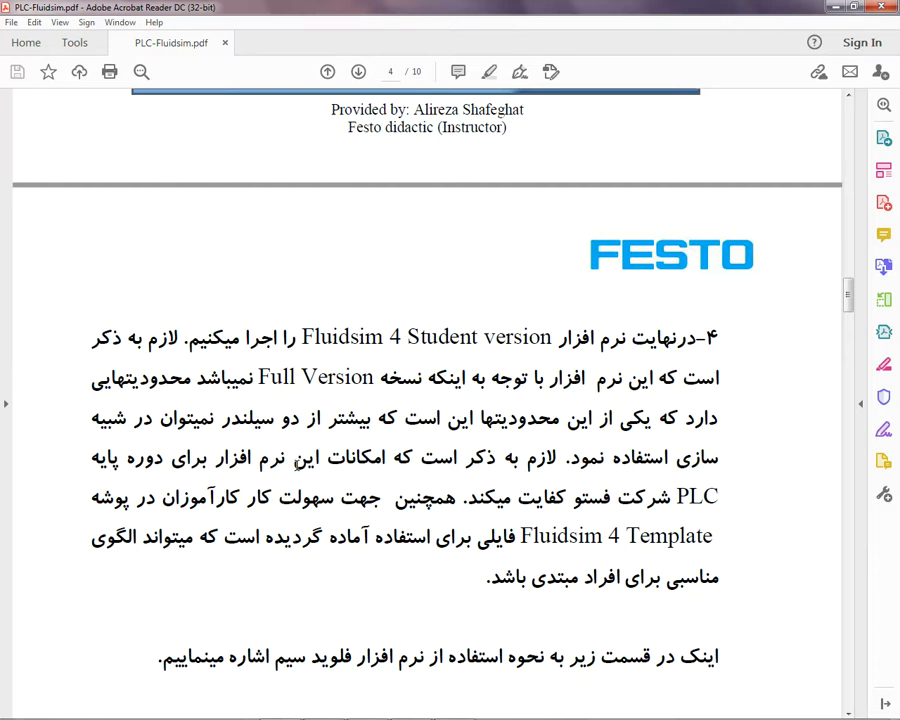
pyautogui.scroll(-2, 296, 465)
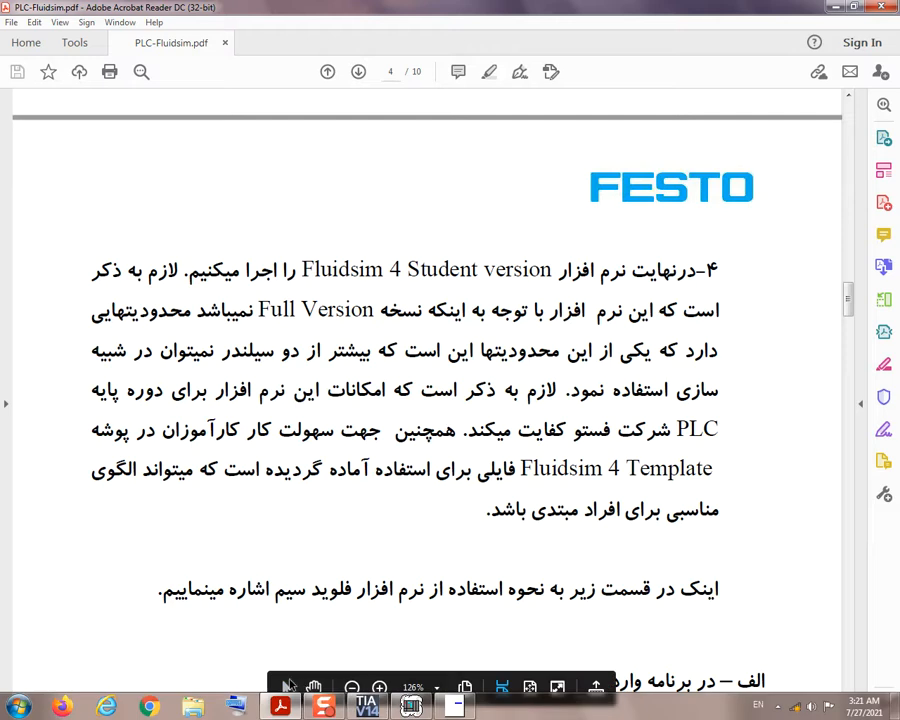
pyautogui.click(15, 708)
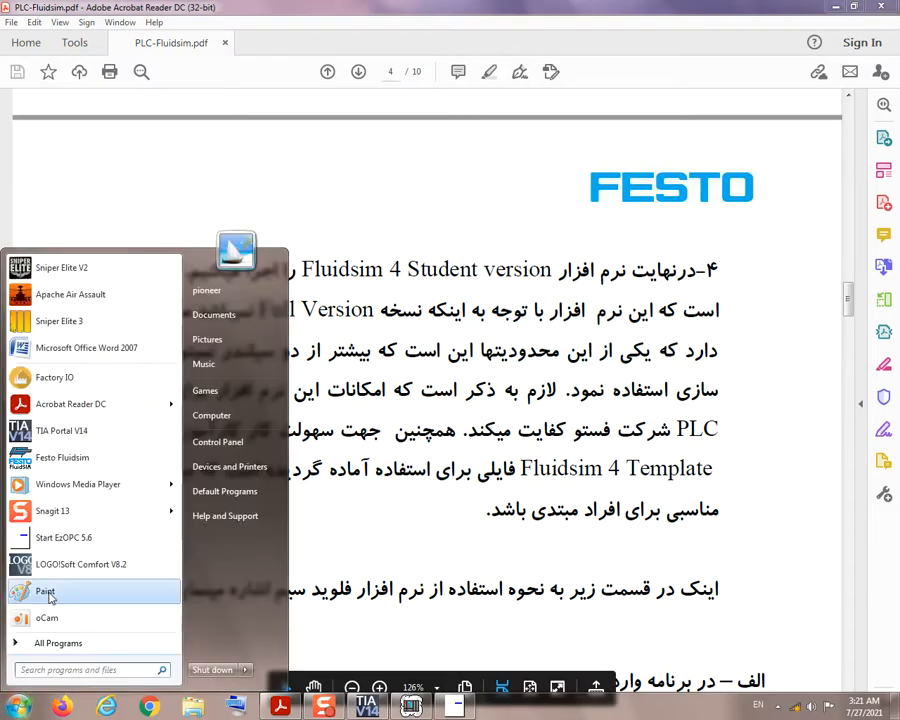
pyautogui.click(62, 458)
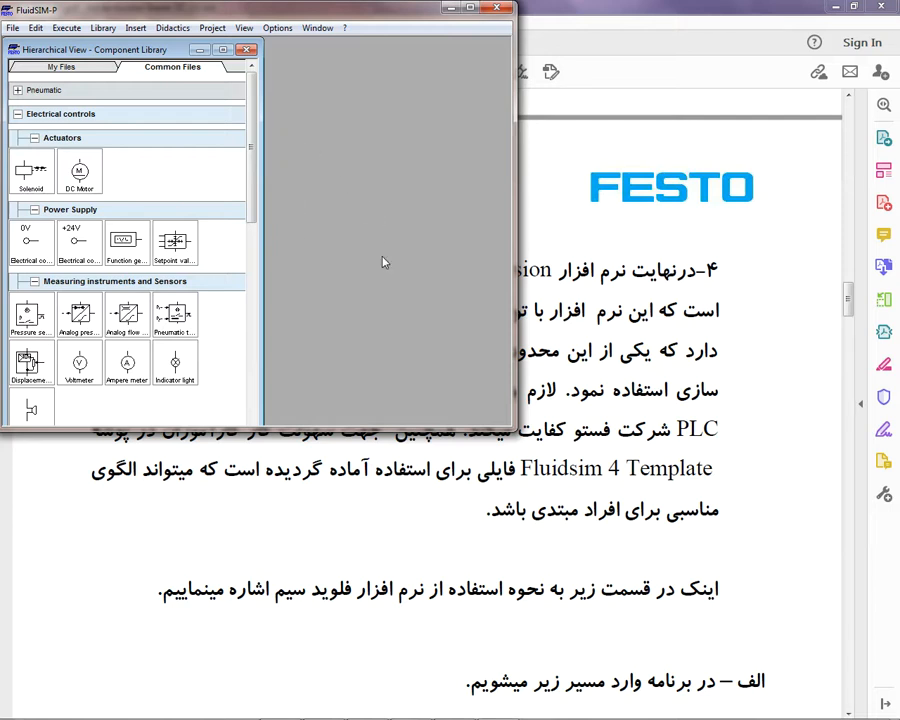
# Step: Return to the PDF guide and read the Option > Easy port/OPC/DDE Connection instruction on page 4
pyautogui.click(768, 470)
pyautogui.scroll(-3, 768, 470)
pyautogui.scroll(-3, 768, 470)
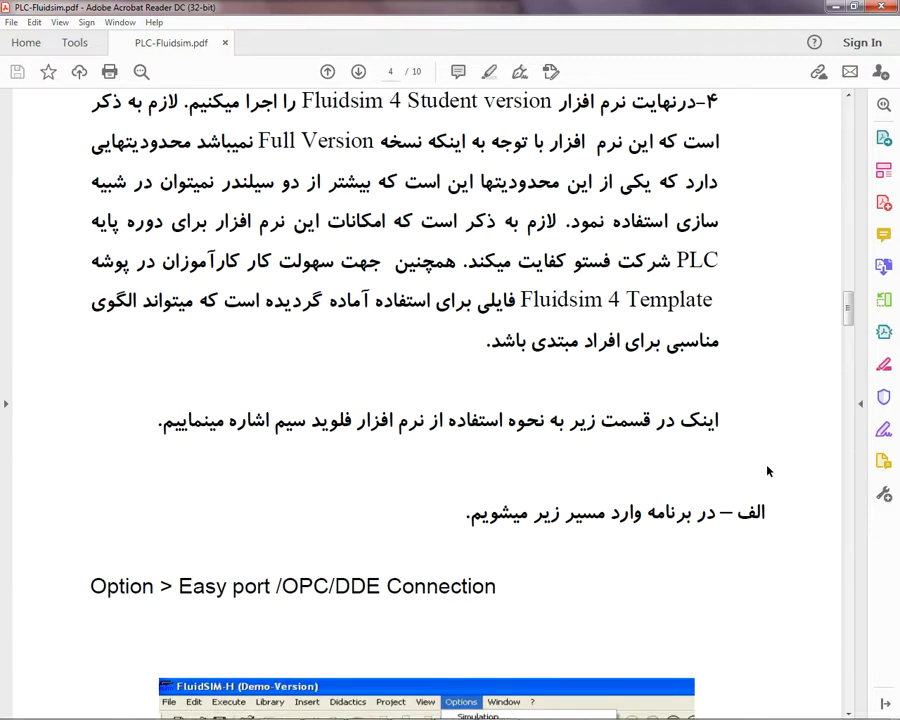
pyautogui.scroll(-3, 760, 467)
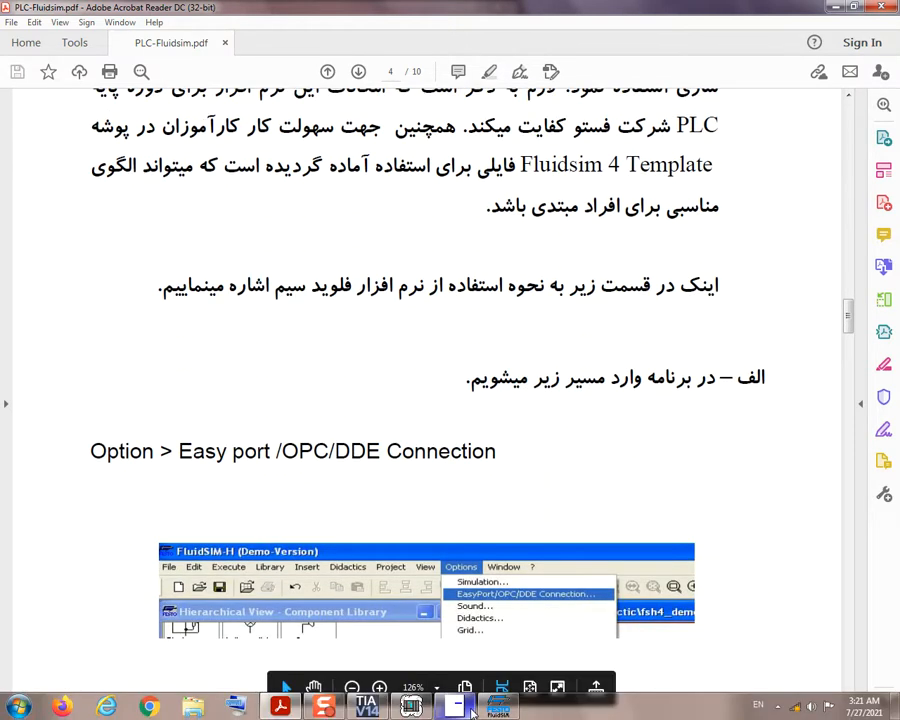
# Step: Switch to FluidSIM-P and open the circuit file FactoryIO 1.ct from the common ct folder
pyautogui.moveTo(472, 711)
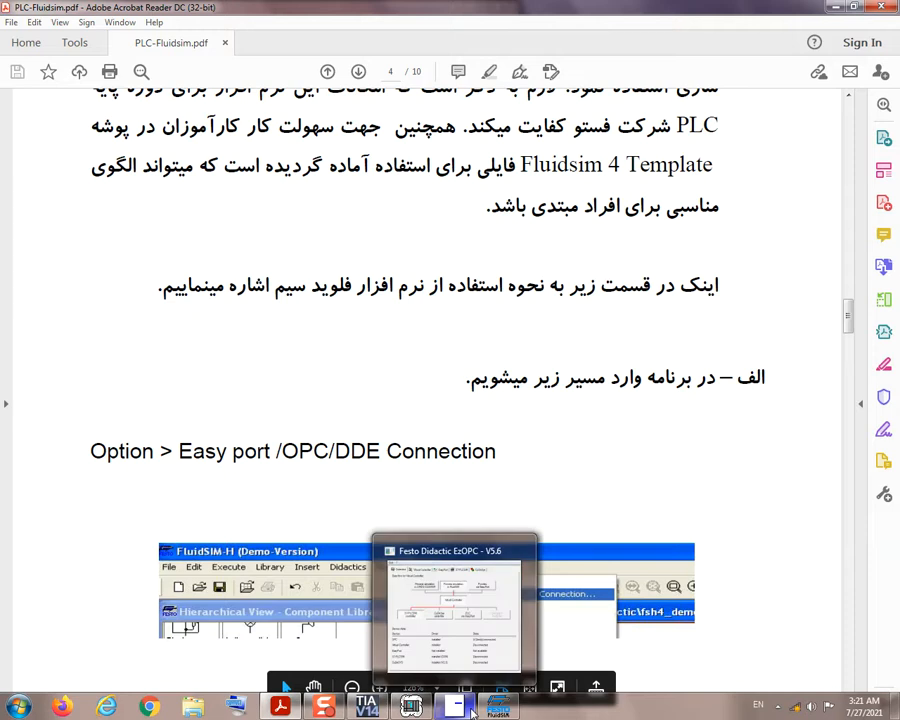
pyautogui.click(497, 707)
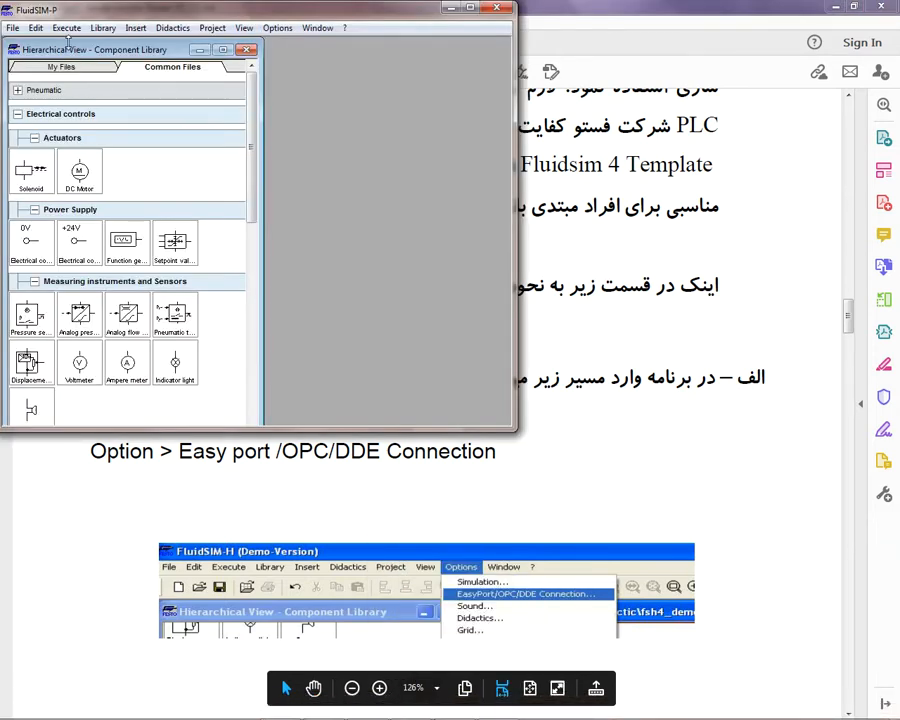
pyautogui.click(15, 30)
pyautogui.click(34, 62)
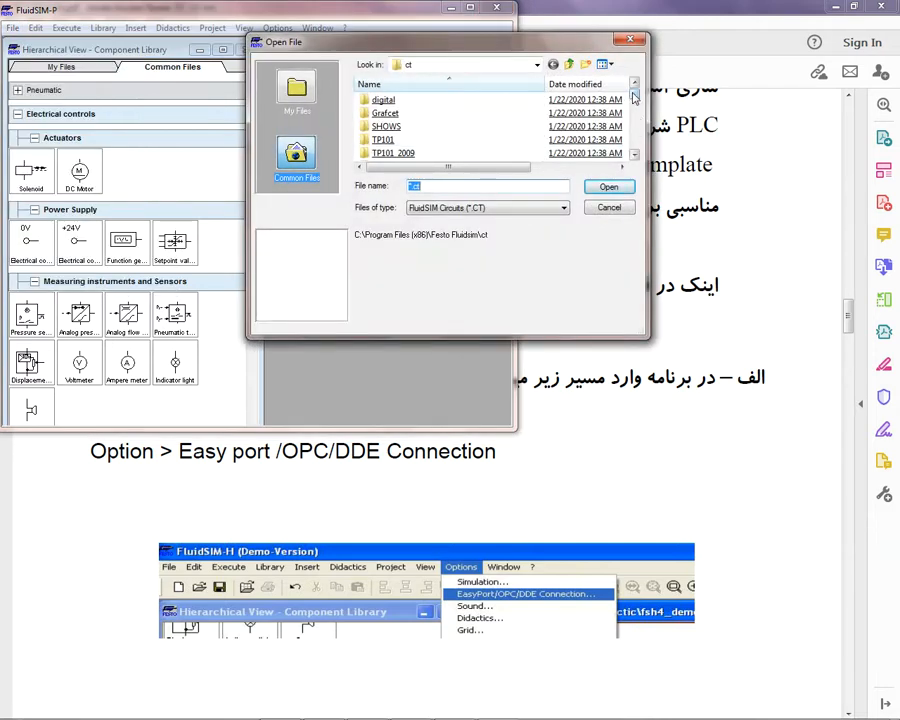
pyautogui.moveTo(633, 96); pyautogui.dragTo(634, 115)
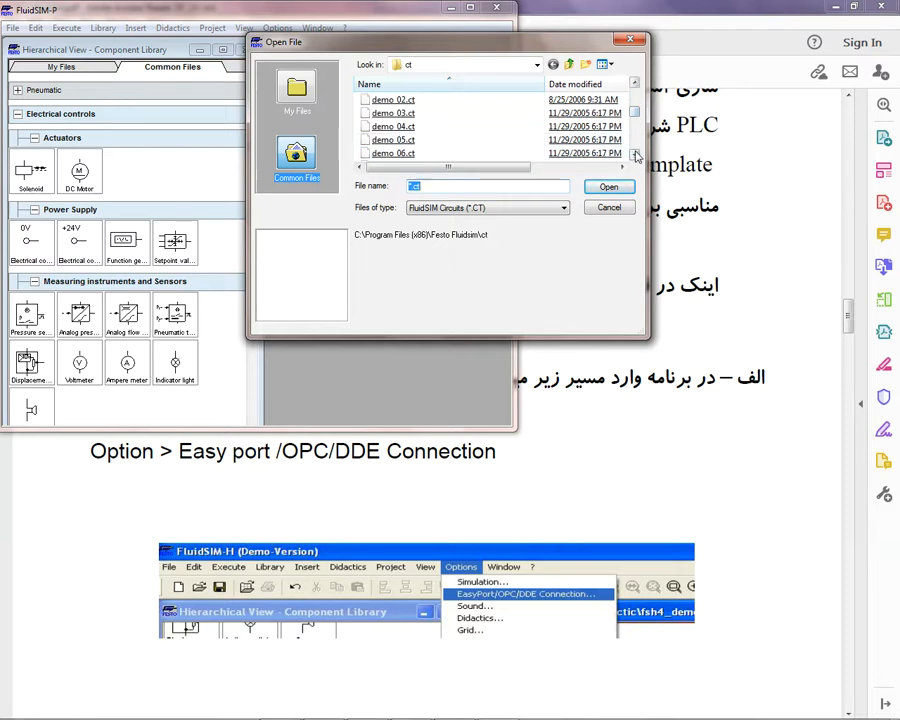
pyautogui.click(634, 154)
pyautogui.click(634, 154)
pyautogui.click(634, 154)
pyautogui.click(634, 154)
pyautogui.click(634, 154)
pyautogui.click(634, 154)
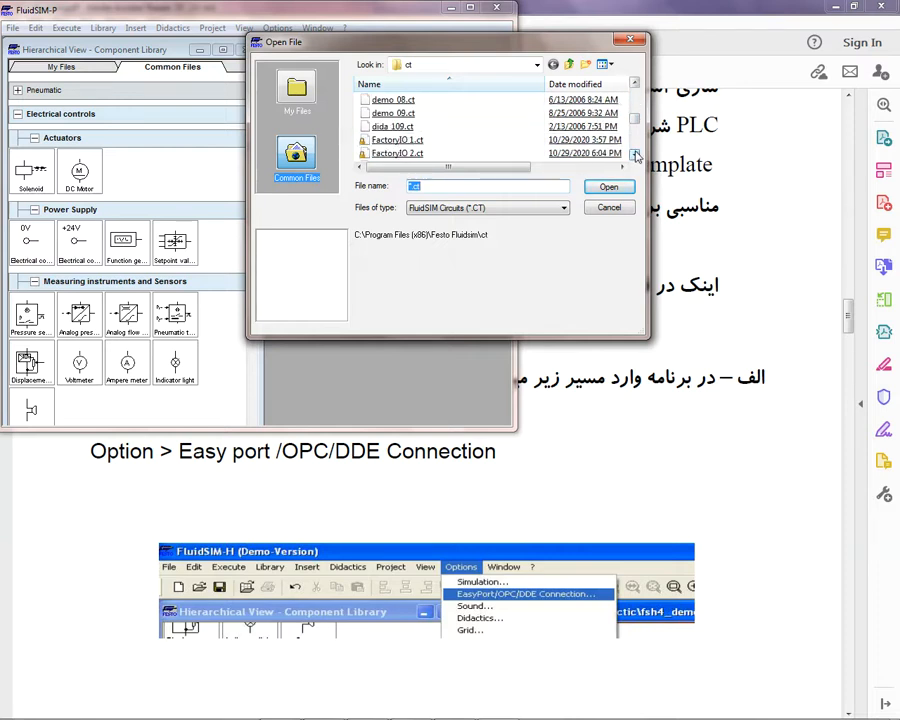
pyautogui.doubleClick(401, 144)
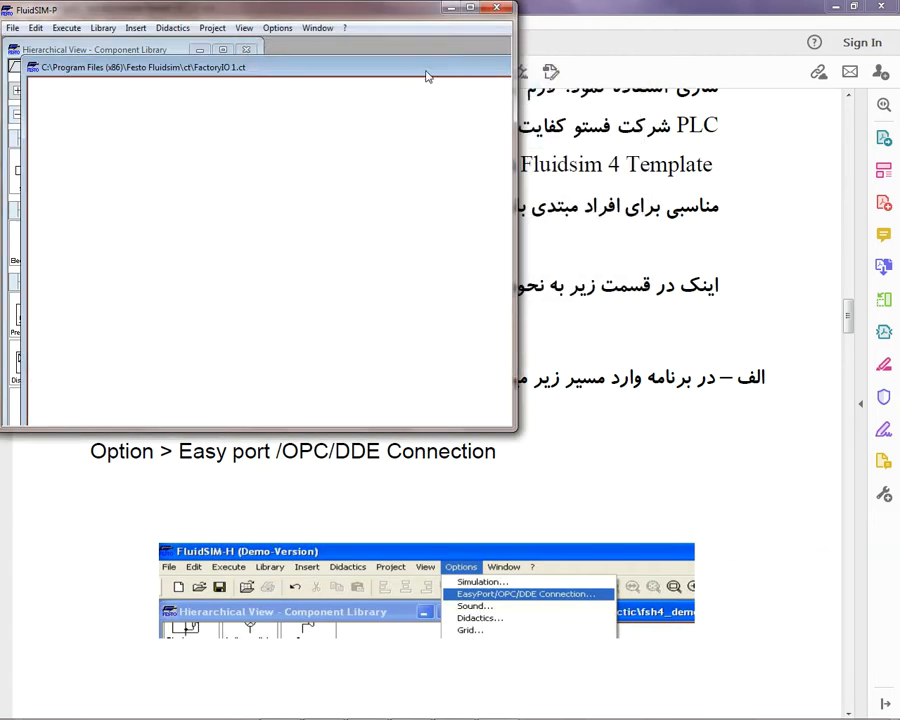
# Step: Review the connection path in the PDF guide, and open the EasyPort/OPC/DDE Connection options in FluidSIM-P
pyautogui.click(708, 455)
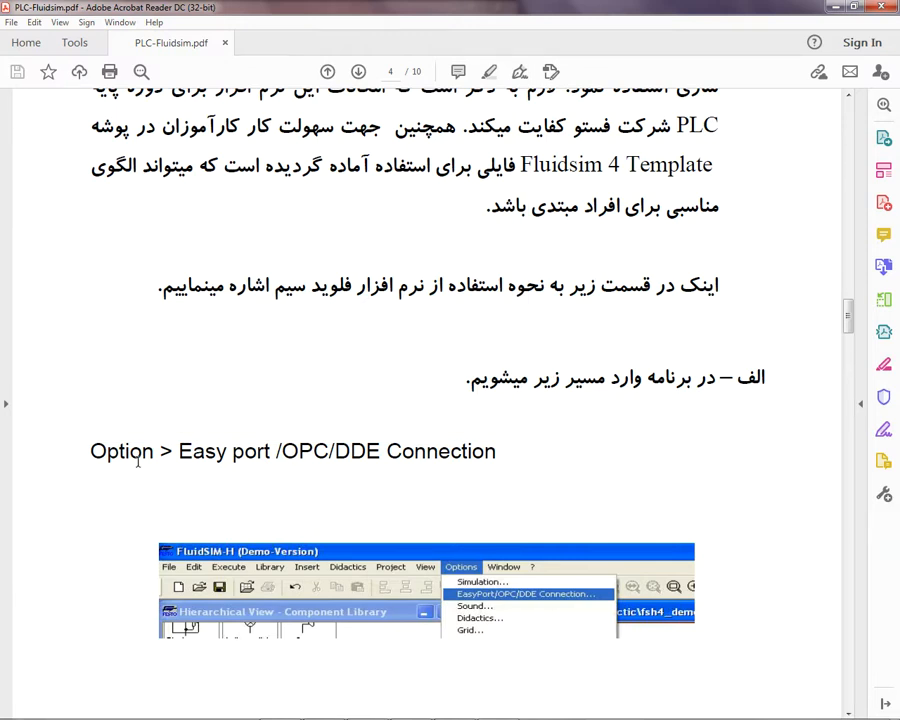
pyautogui.scroll(-2, 331, 465)
pyautogui.scroll(-4, 331, 465)
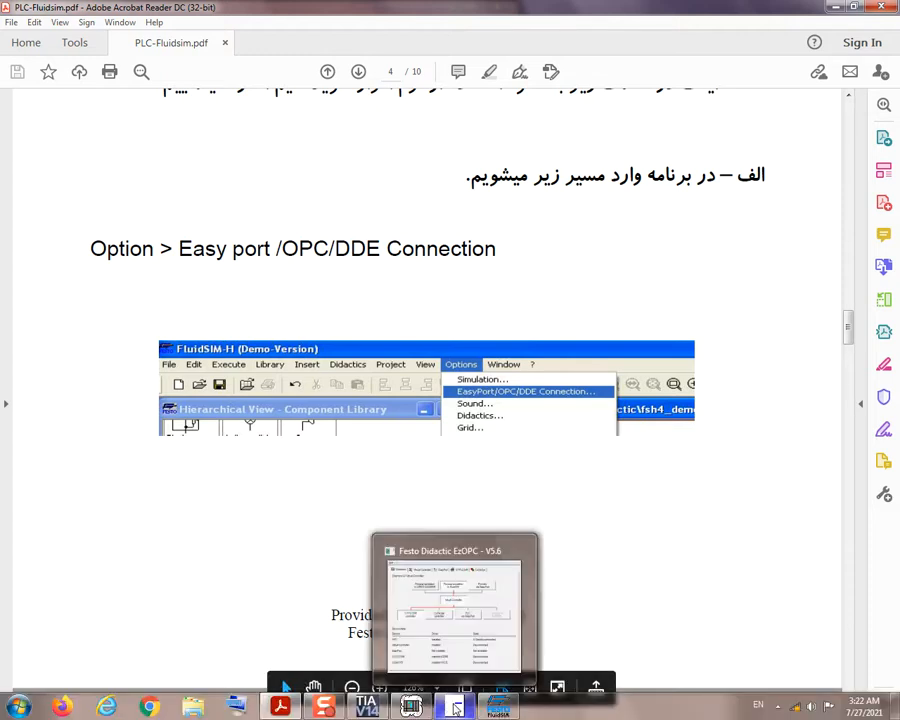
pyautogui.click(500, 709)
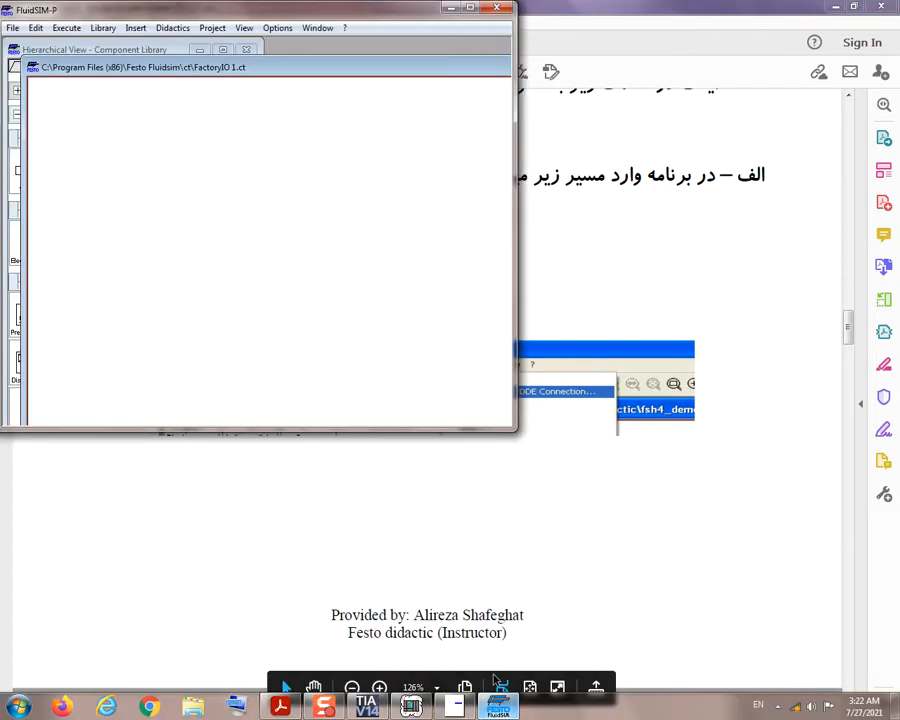
pyautogui.click(278, 28)
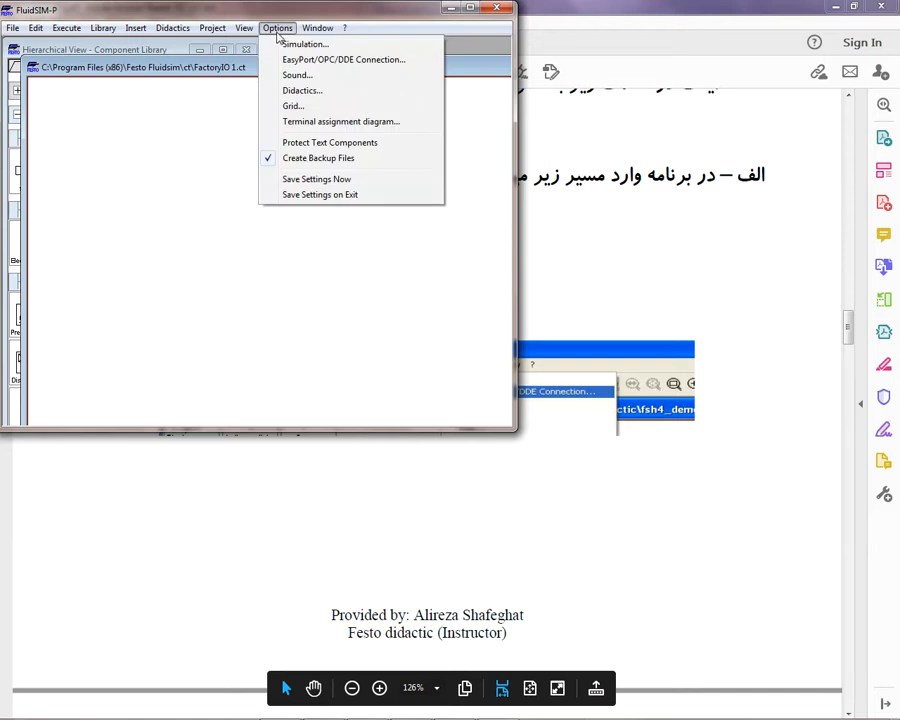
pyautogui.click(330, 62)
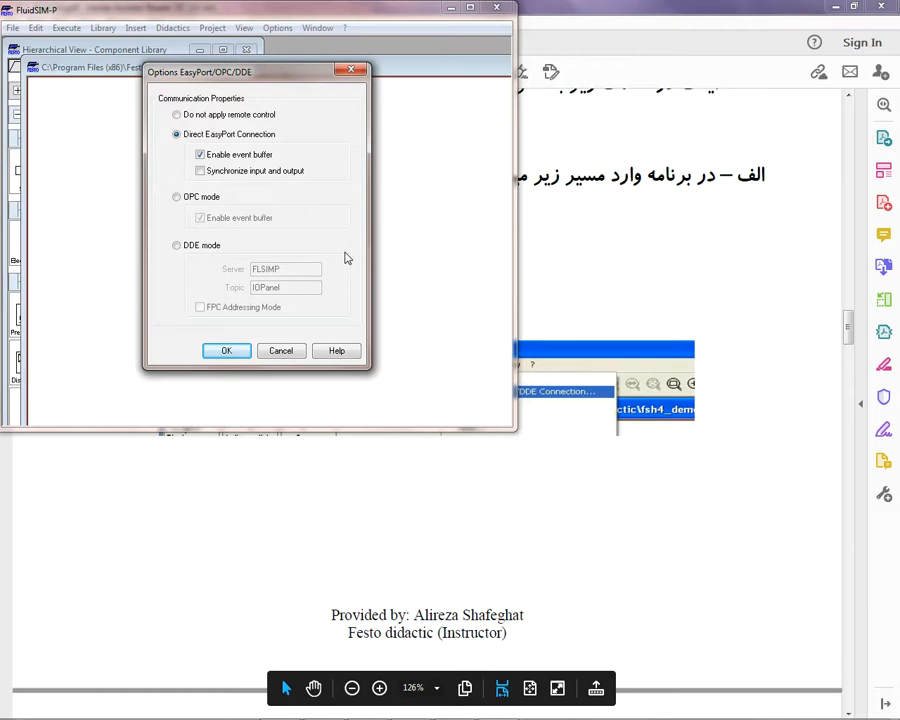
# Step: Consult the communication settings figure on page 5 of the PDF guide and select OPC mode in FluidSIM-P's EasyPort/OPC/DDE options
pyautogui.click(741, 414)
pyautogui.scroll(-3, 742, 414)
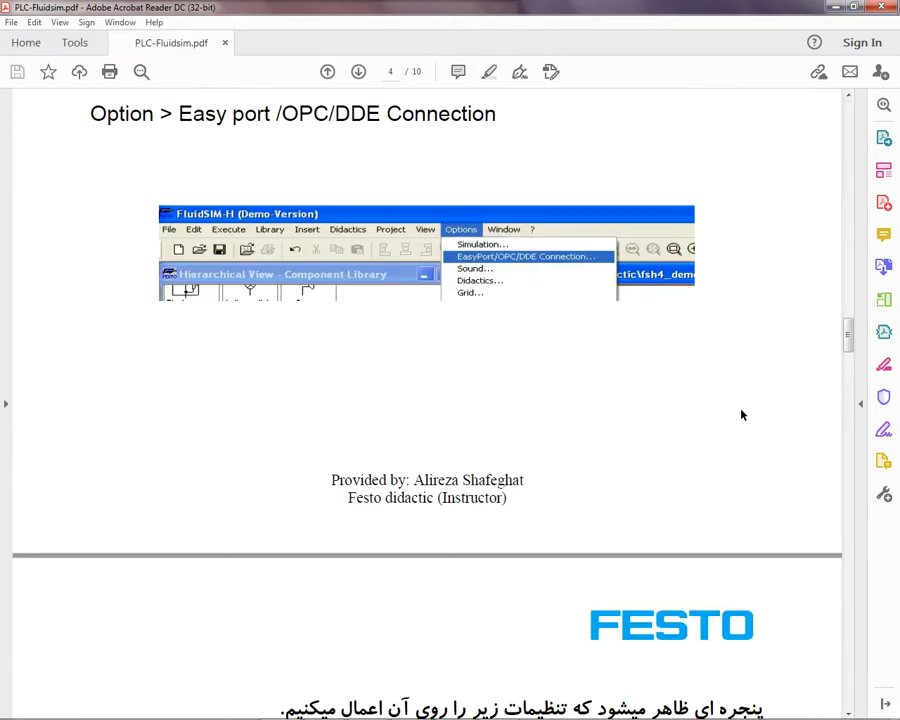
pyautogui.scroll(-9, 742, 414)
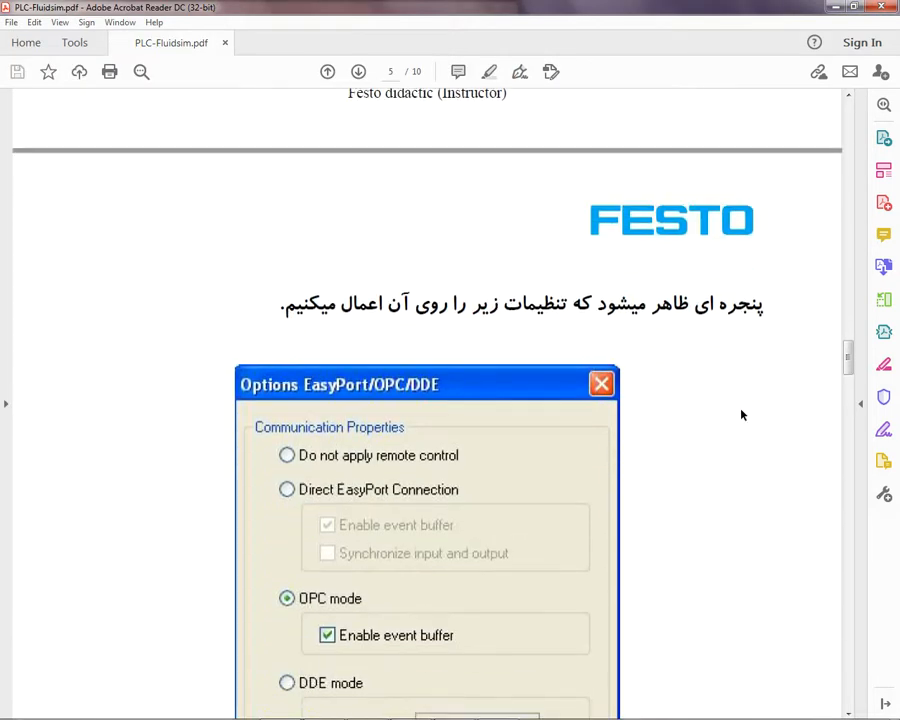
pyautogui.scroll(-5, 742, 414)
pyautogui.scroll(-1, 741, 414)
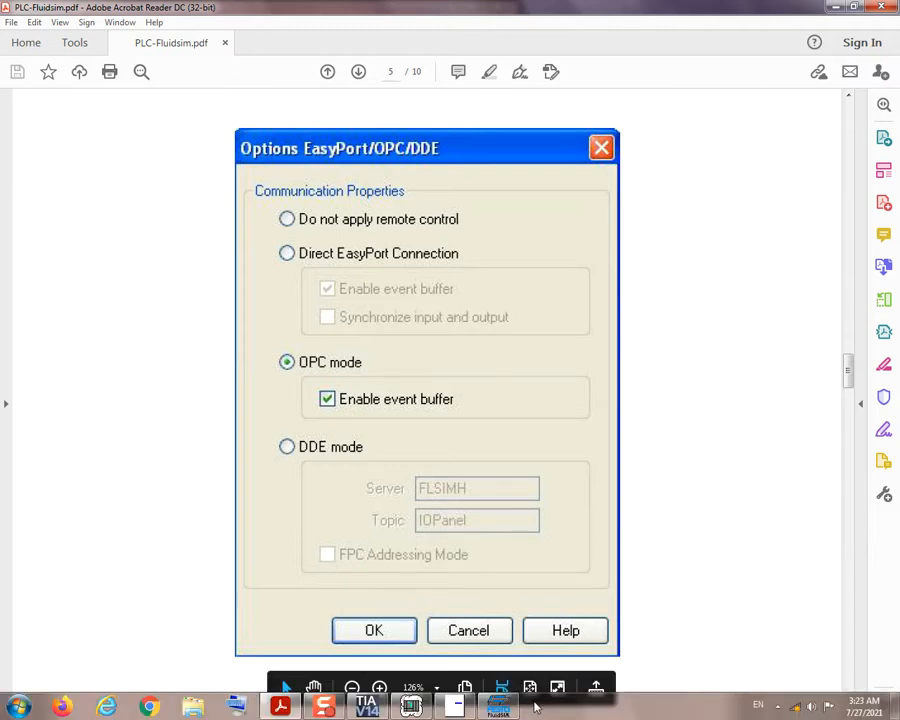
pyautogui.click(500, 708)
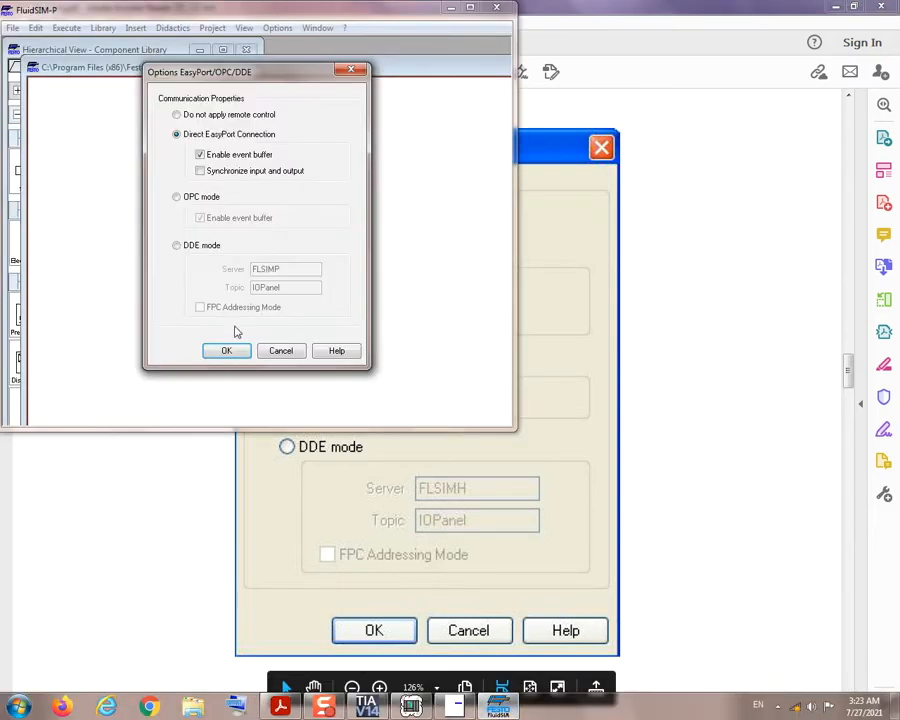
pyautogui.click(177, 197)
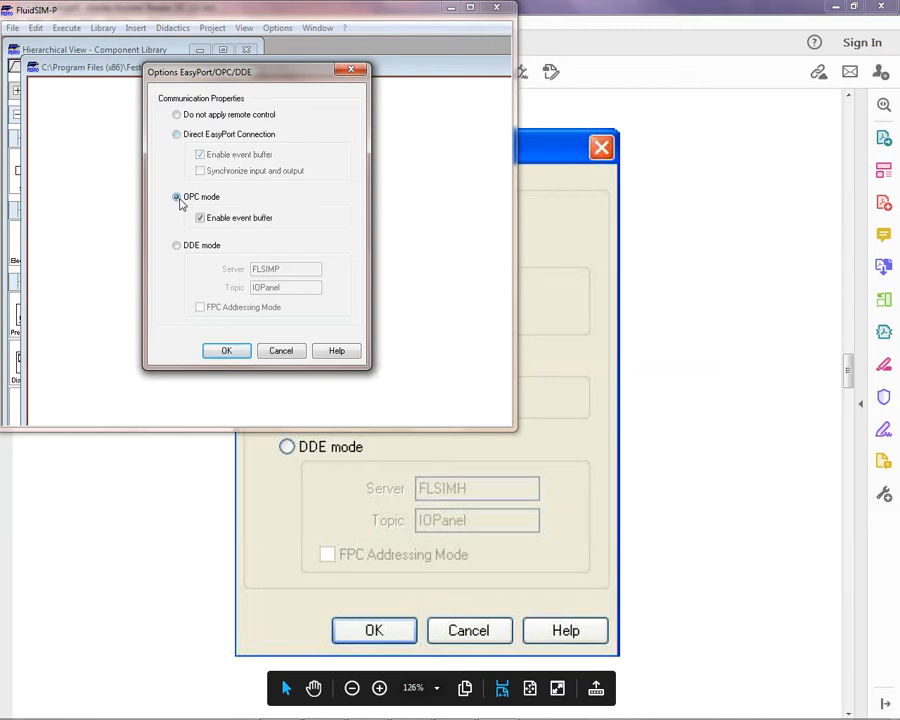
# Step: Go back to the PDF guide and read page 6 about inserting FluidSIM Out and In modules and their relation to PLC inputs and outputs
pyautogui.click(716, 424)
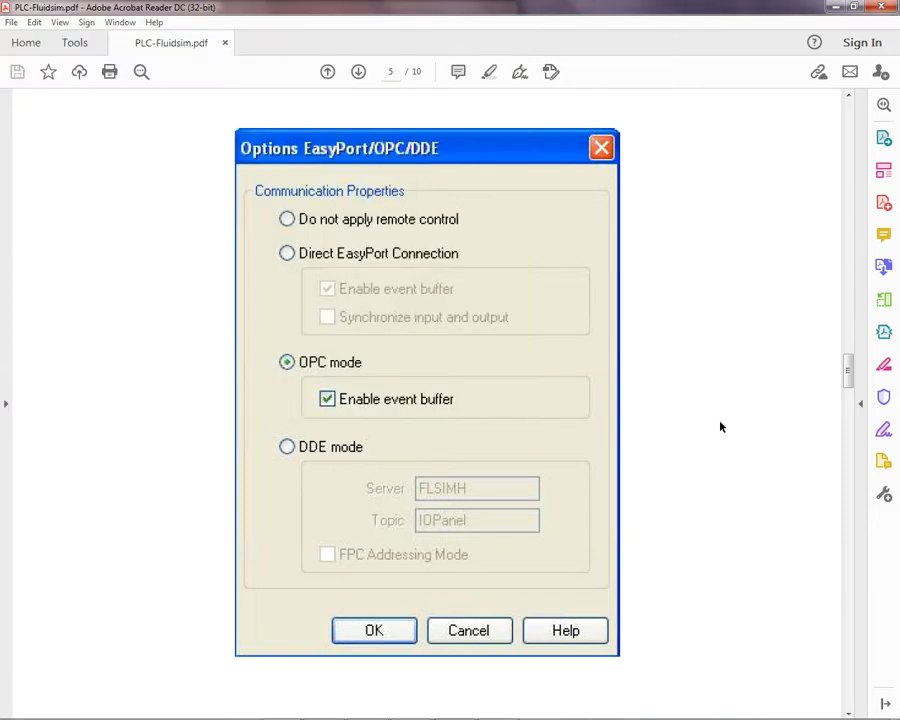
pyautogui.scroll(-3, 720, 427)
pyautogui.scroll(-10, 720, 427)
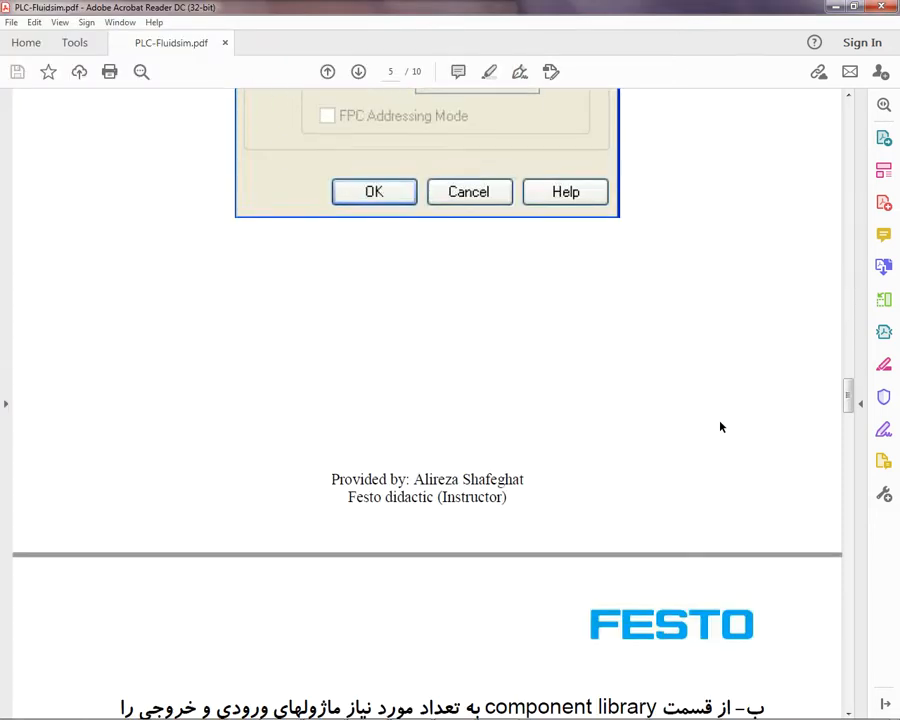
pyautogui.scroll(-5, 720, 427)
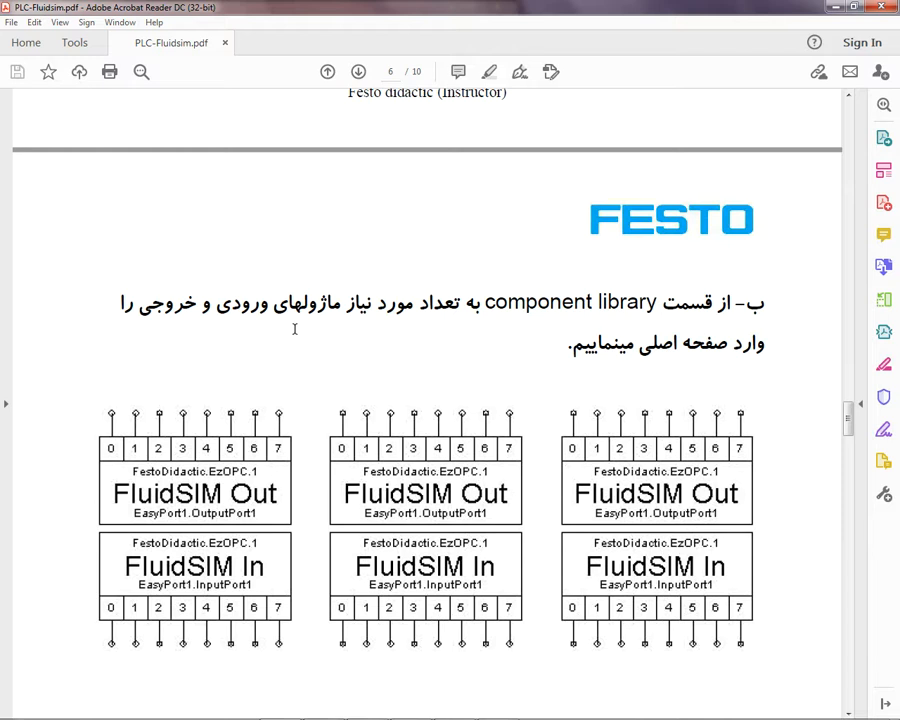
pyautogui.scroll(-2, 294, 329)
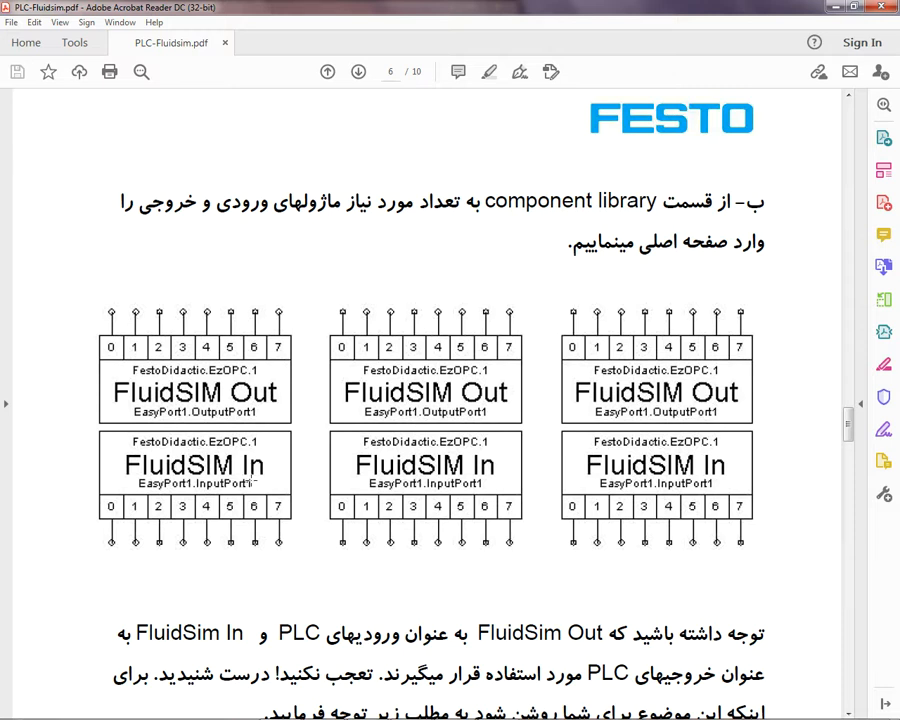
pyautogui.scroll(-2, 252, 482)
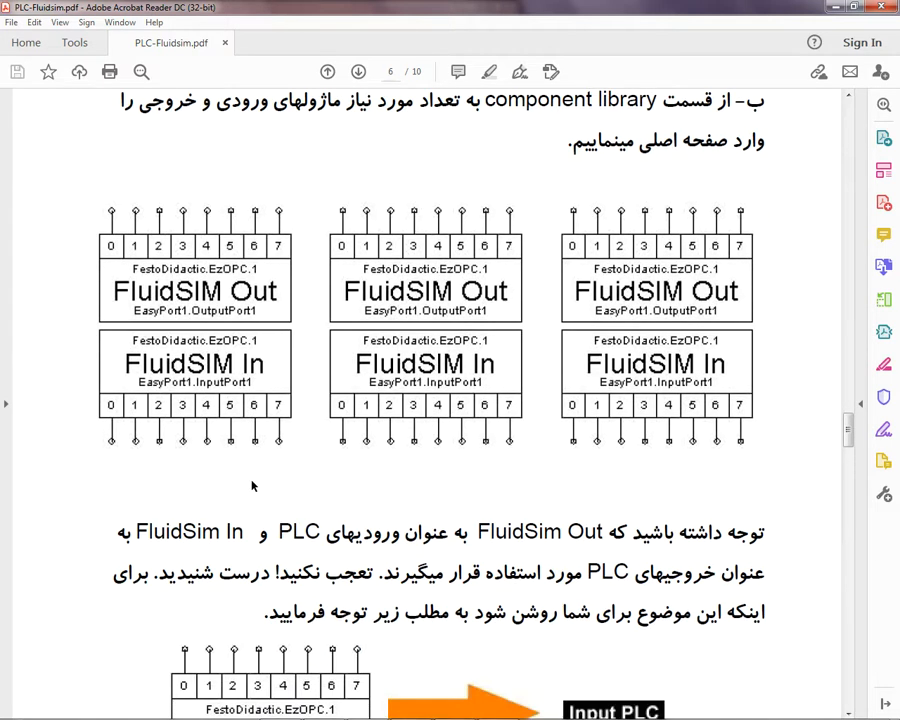
pyautogui.scroll(-2, 252, 486)
pyautogui.scroll(-2, 251, 480)
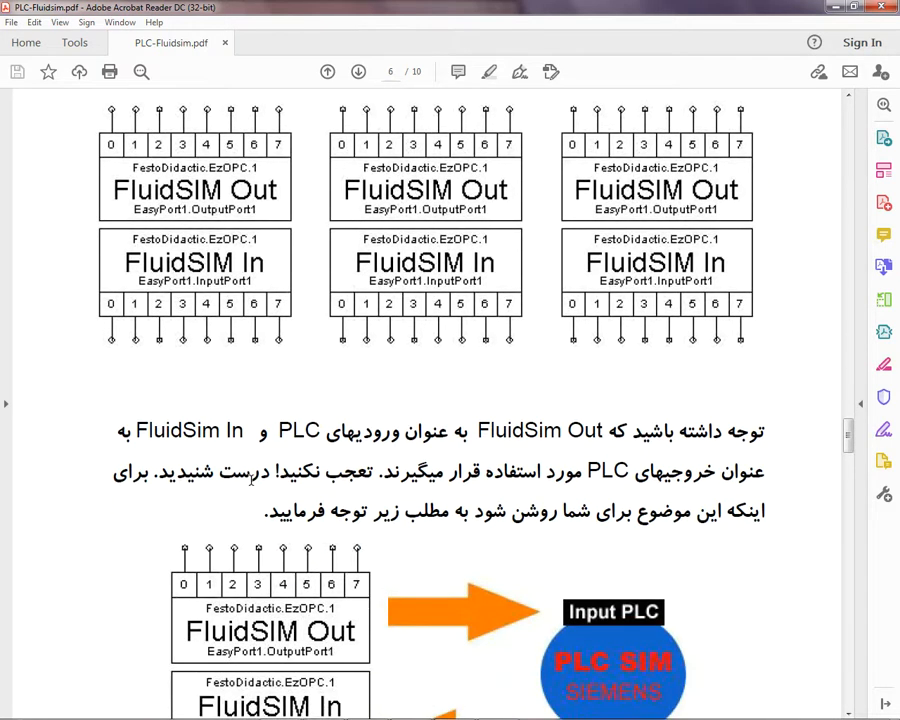
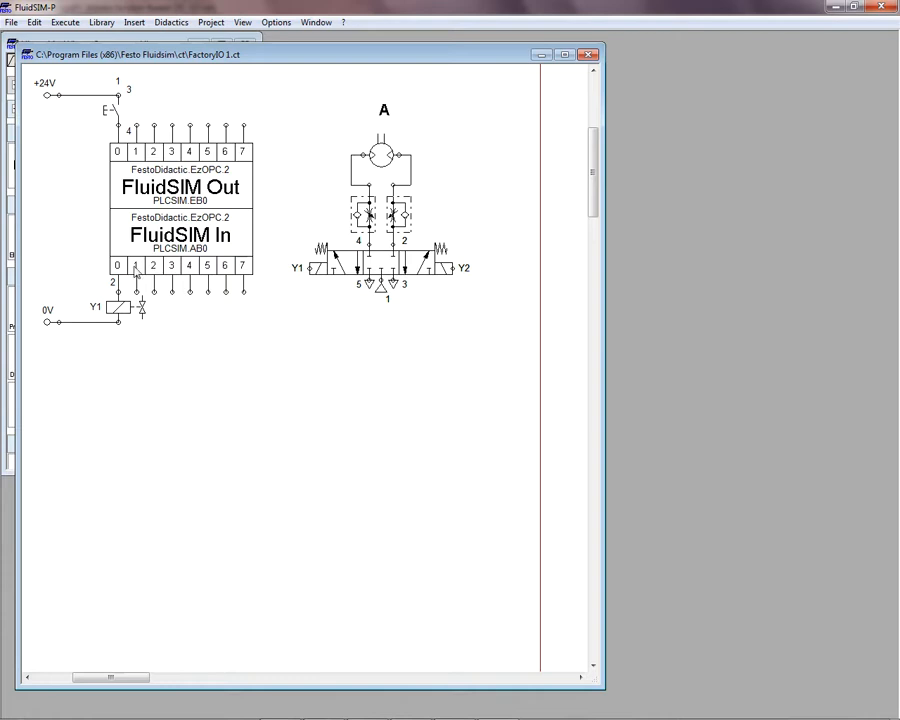
# Step: Return to the PDF guide and read pages 6 and 7 on the signal direction of FluidSIM Out and In and the EB/AB byte addressing
pyautogui.moveTo(344, 281)
pyautogui.moveTo(385, 168)
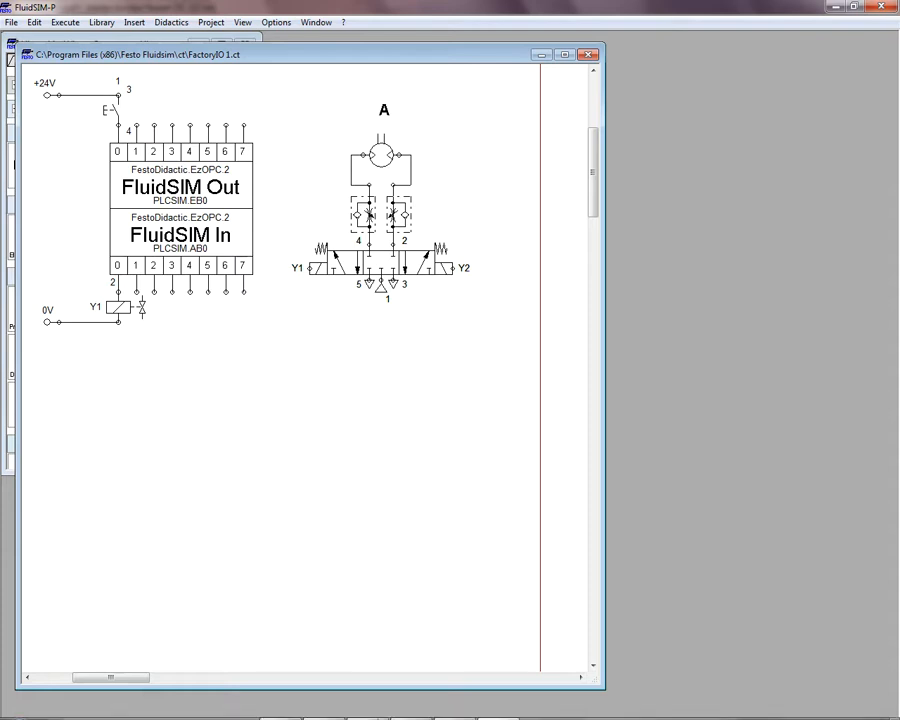
pyautogui.moveTo(368, 708)
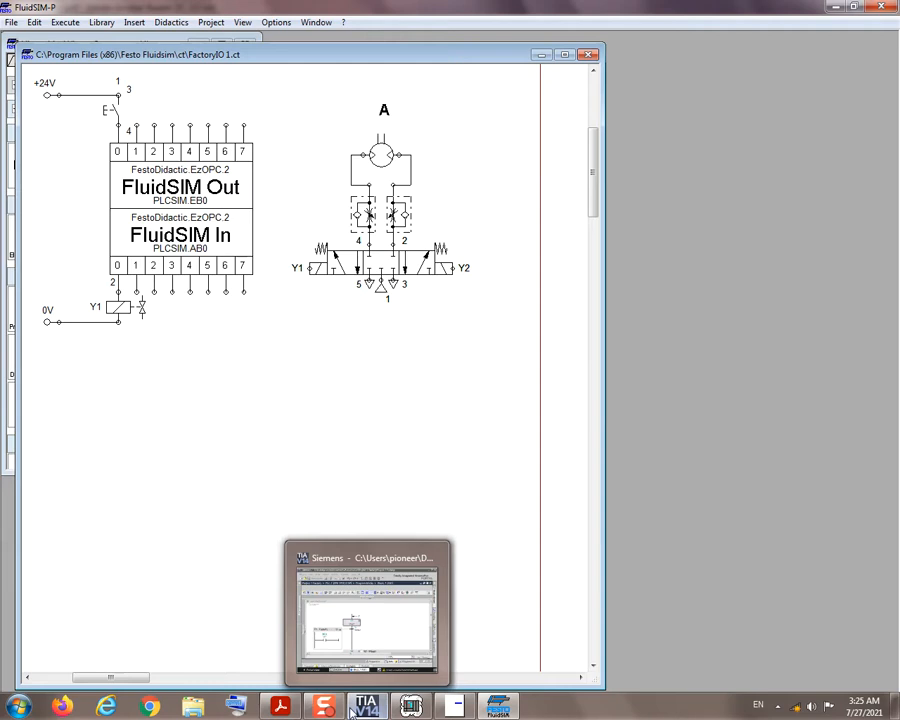
pyautogui.click(290, 708)
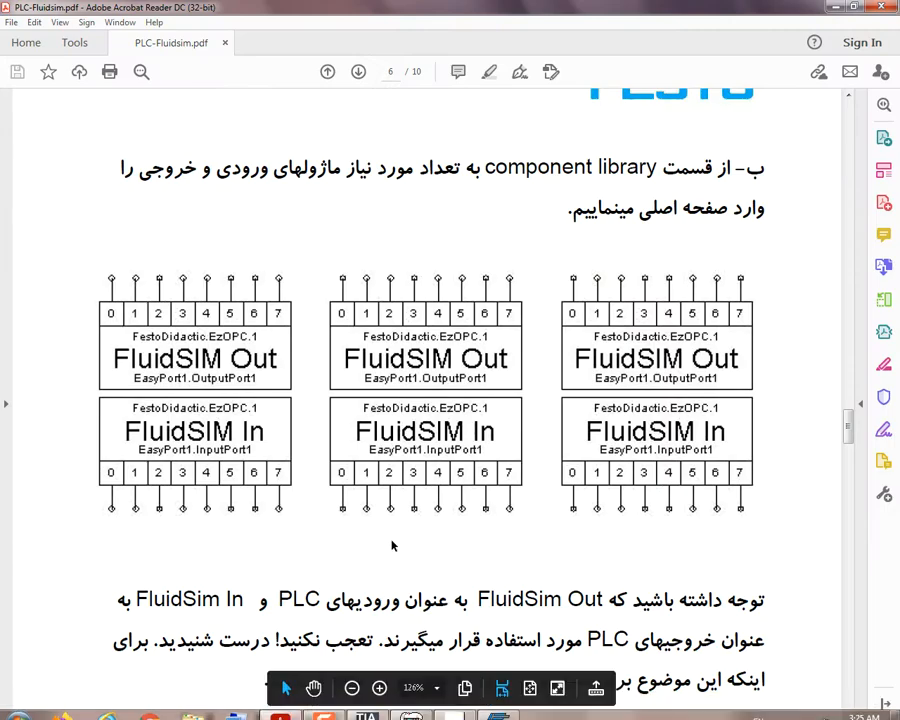
pyautogui.scroll(-3, 412, 528)
pyautogui.scroll(-4, 410, 520)
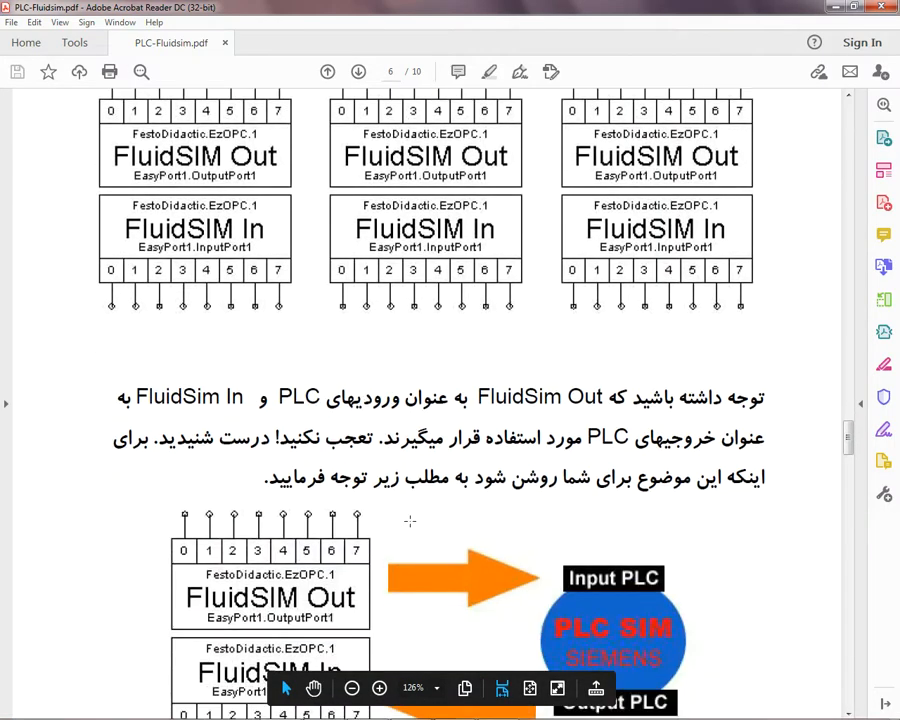
pyautogui.scroll(-4, 412, 396)
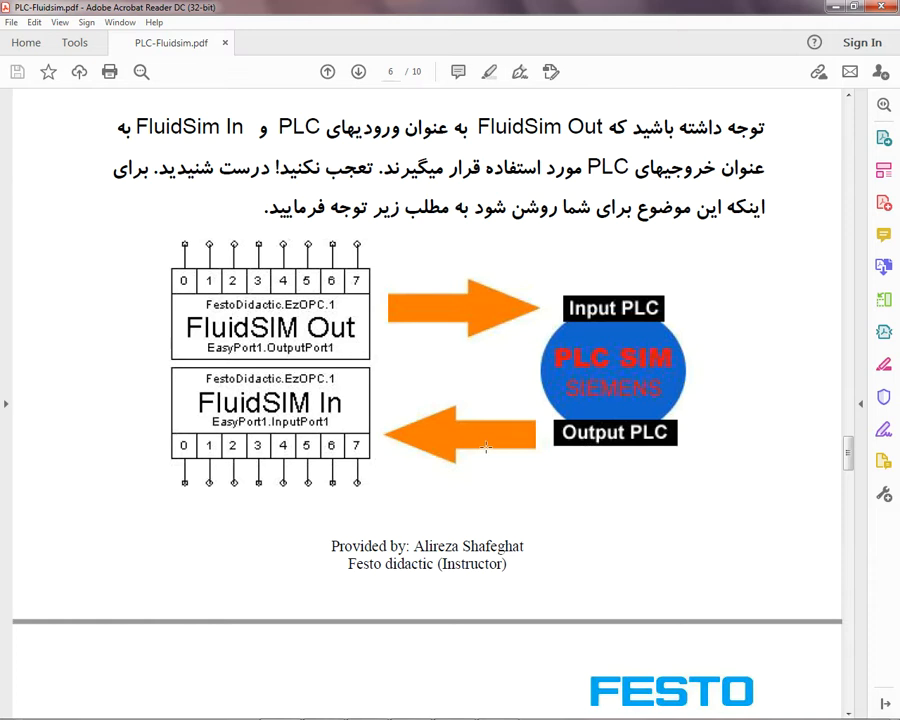
pyautogui.scroll(-5, 426, 370)
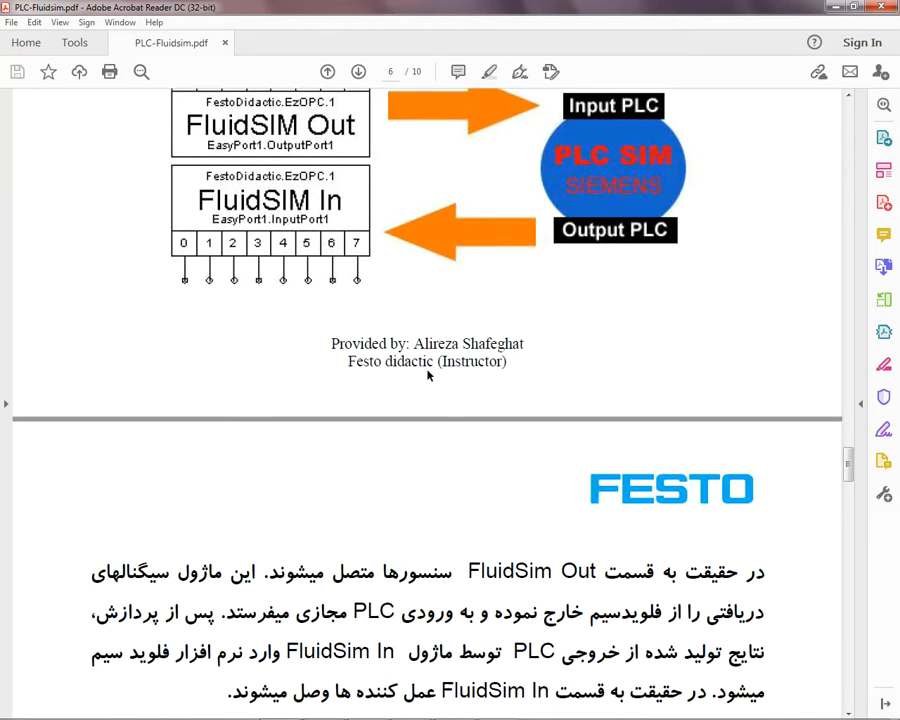
pyautogui.scroll(-3, 428, 375)
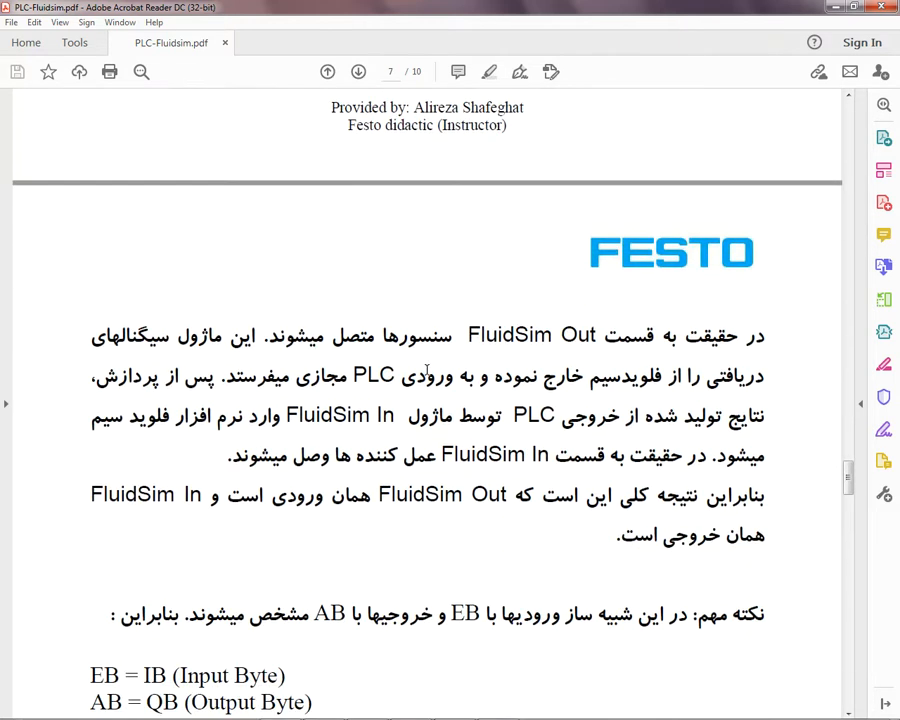
pyautogui.scroll(-4, 427, 370)
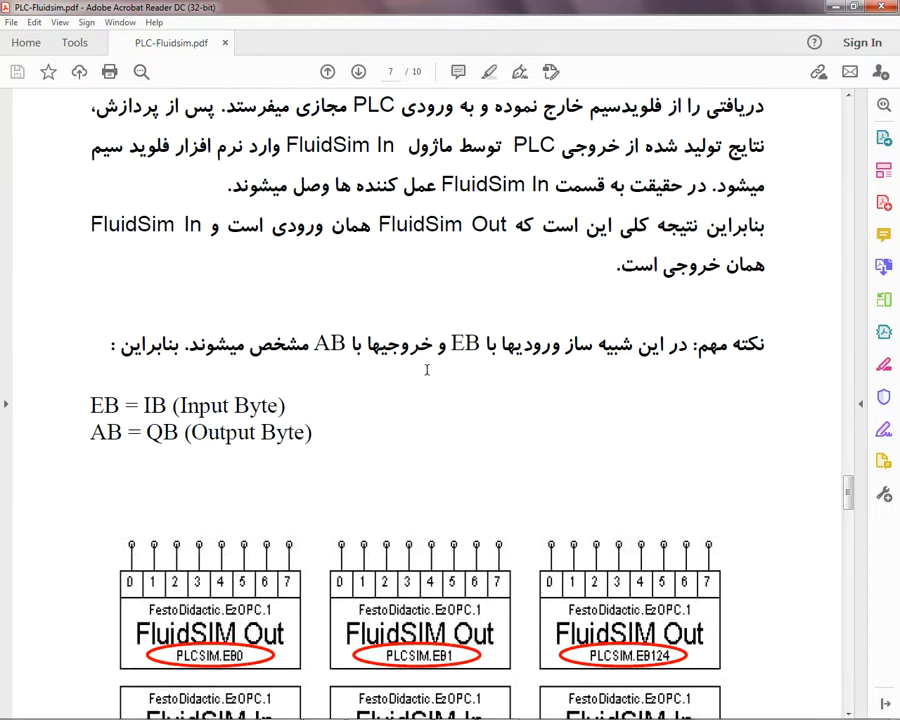
pyautogui.scroll(-2, 427, 375)
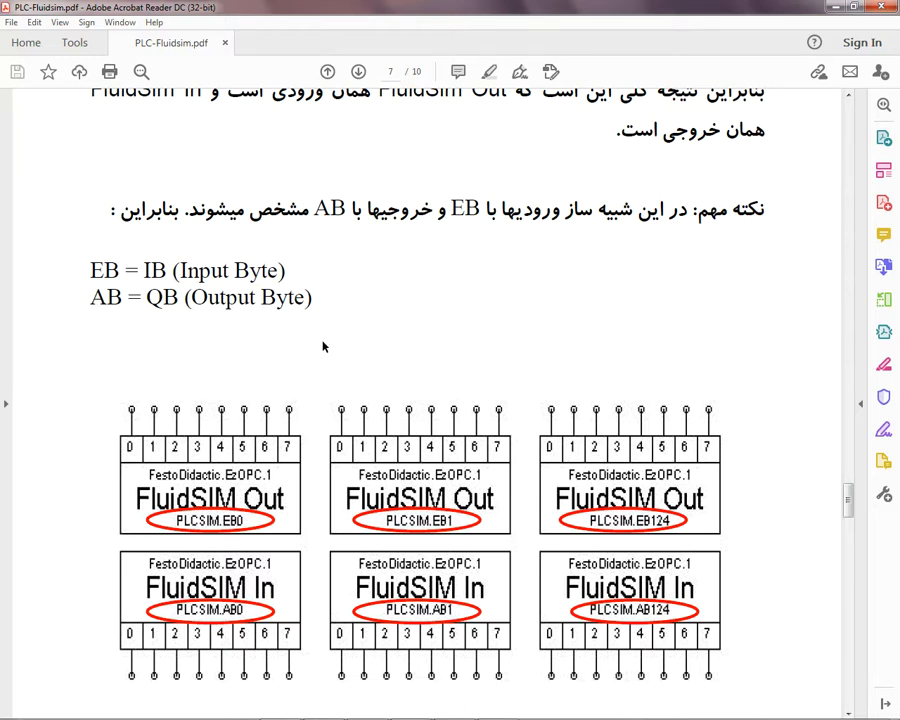
# Step: Read page 8 of the guide on the FluidSIM Output Port settings for OPC server and input address item
pyautogui.scroll(-6, 322, 346)
pyautogui.scroll(-6, 321, 344)
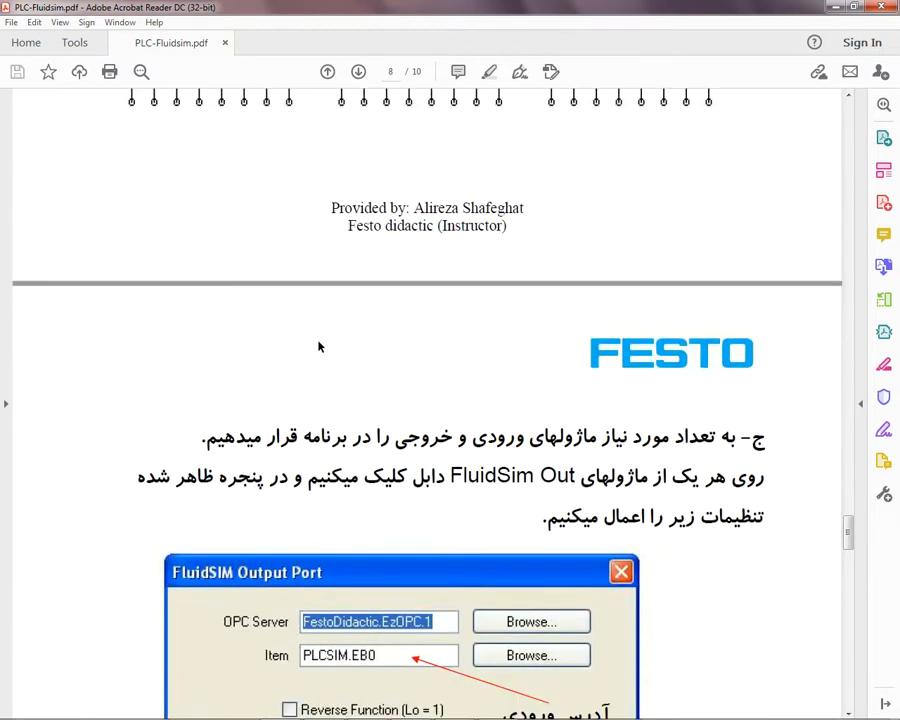
pyautogui.scroll(-4, 320, 346)
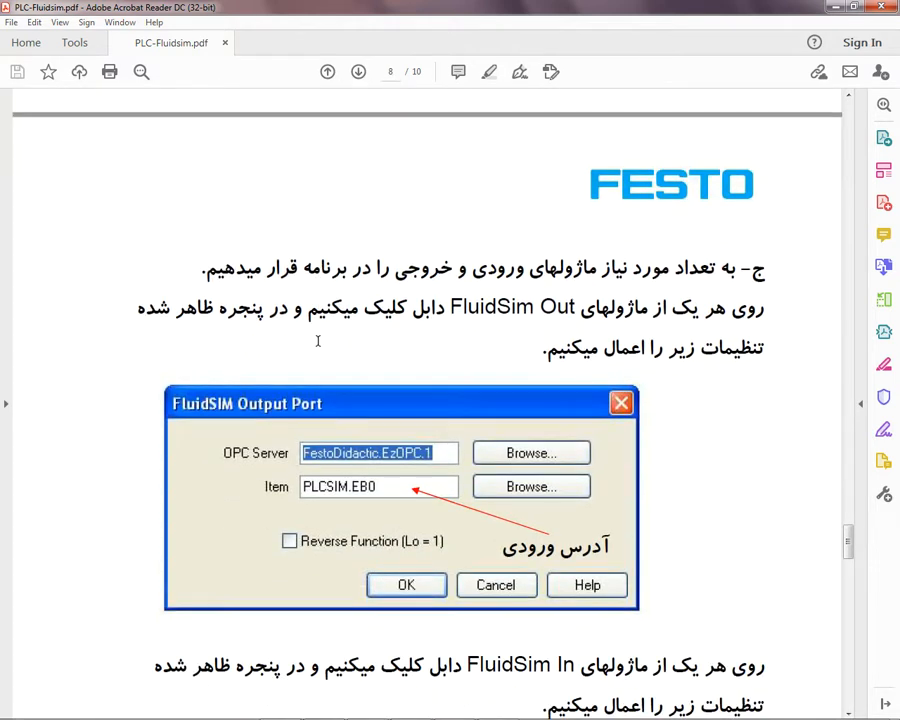
pyautogui.scroll(-1, 317, 341)
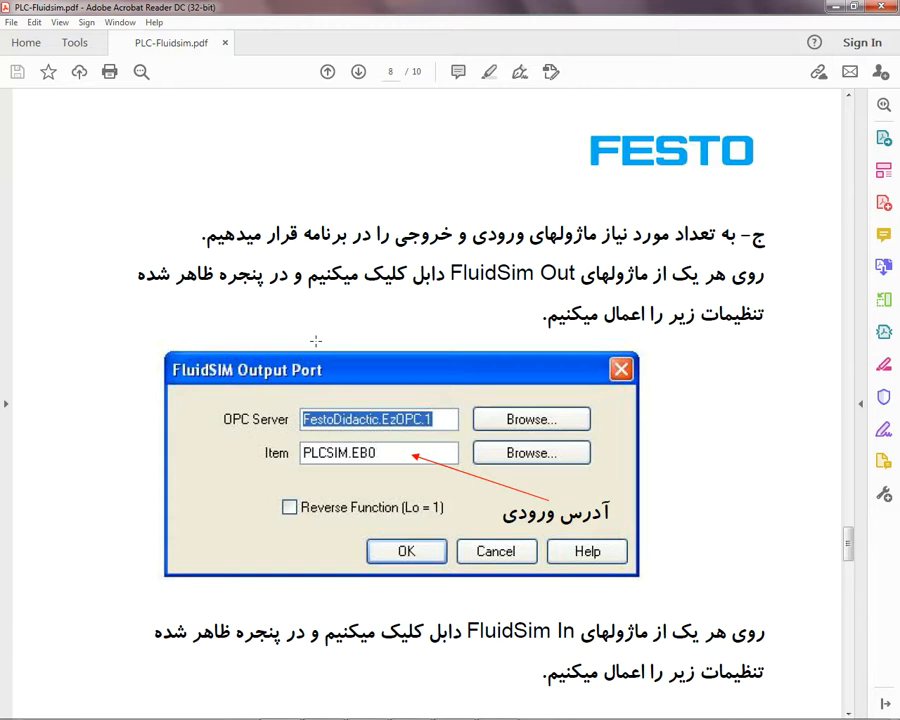
pyautogui.scroll(-1, 316, 341)
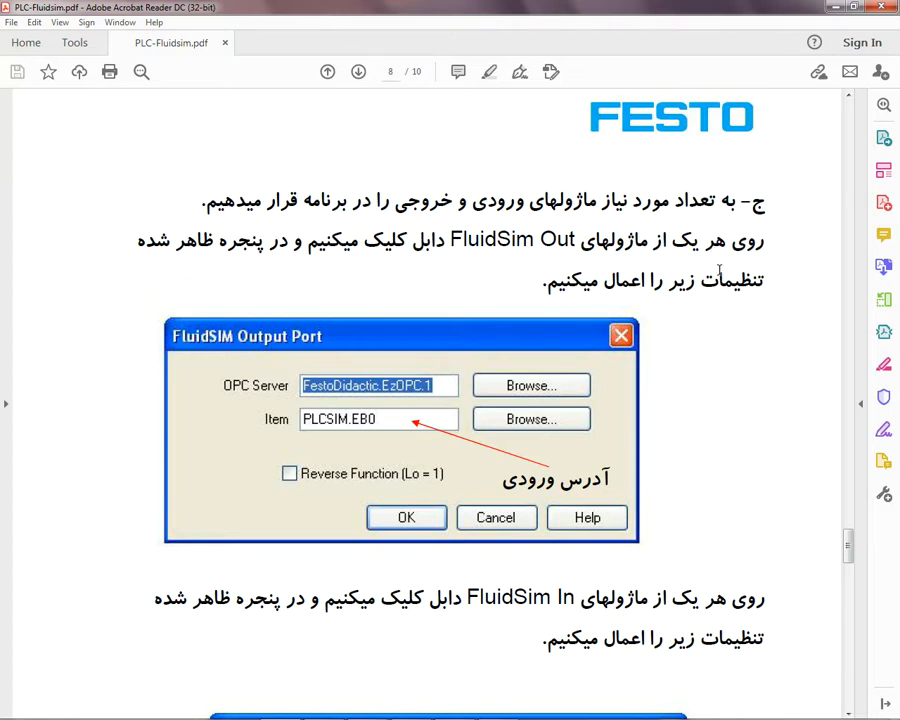
pyautogui.scroll(-1, 724, 283)
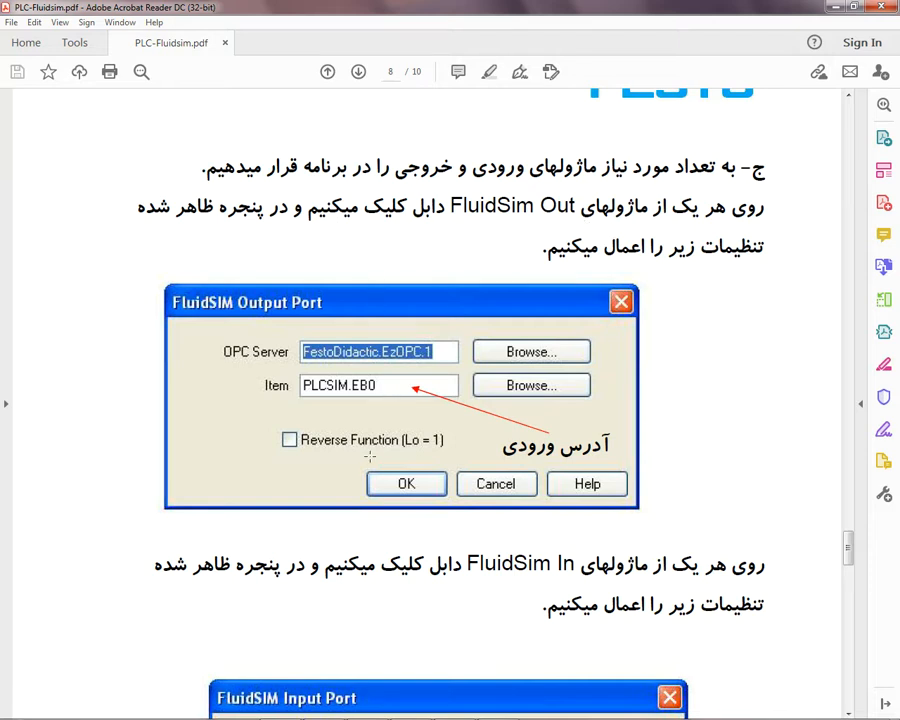
# Step: Open the FluidSIM Out module's port settings in FluidSIM-P, compare its OPC server and item with the guide's page 8, and close them without changes
pyautogui.moveTo(455, 706)
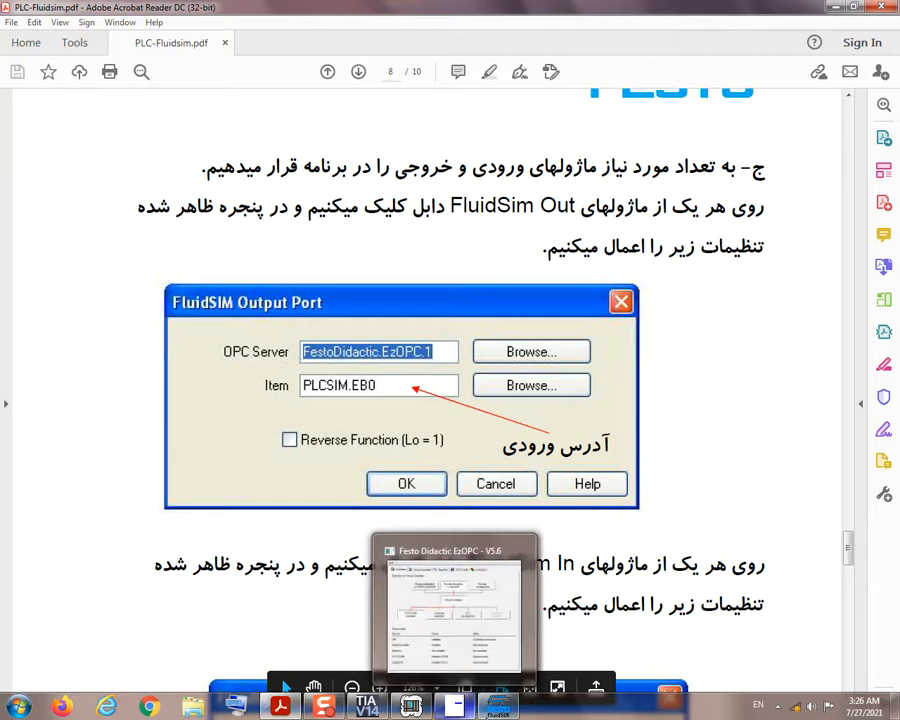
pyautogui.click(497, 706)
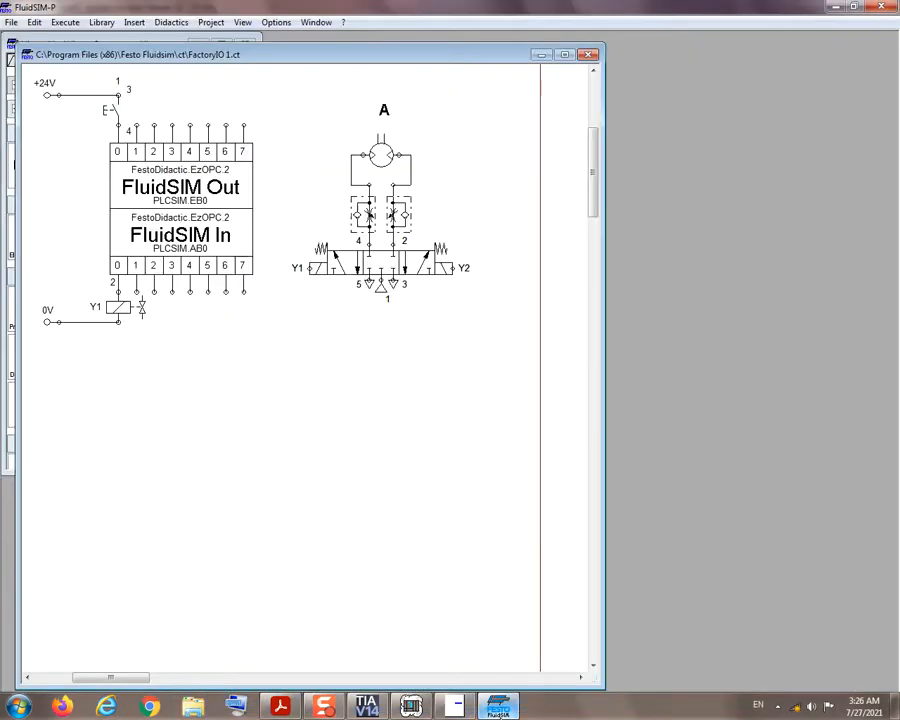
pyautogui.doubleClick(203, 184)
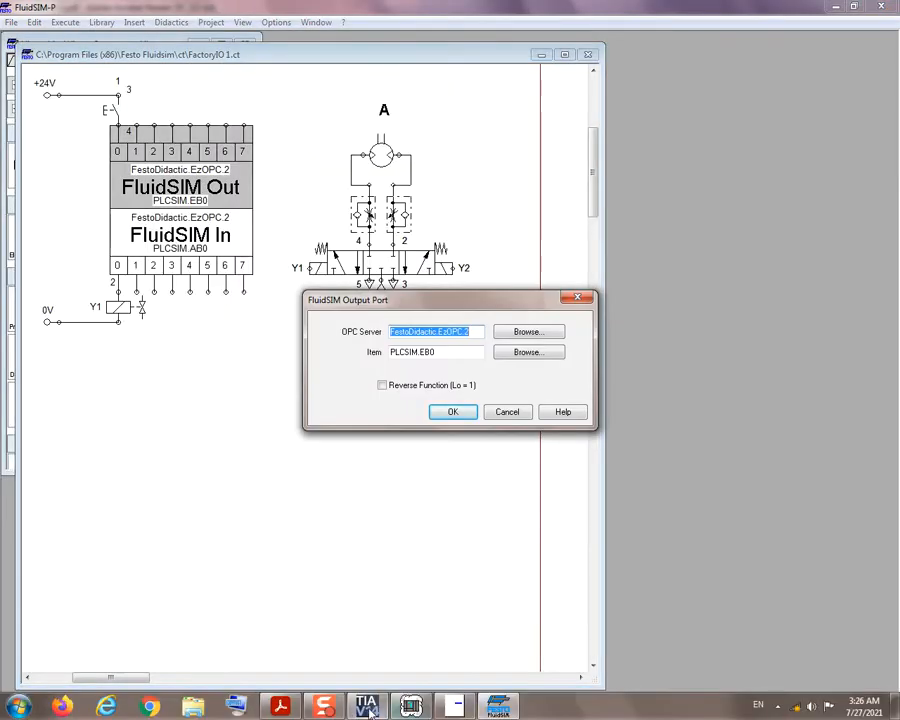
pyautogui.click(282, 706)
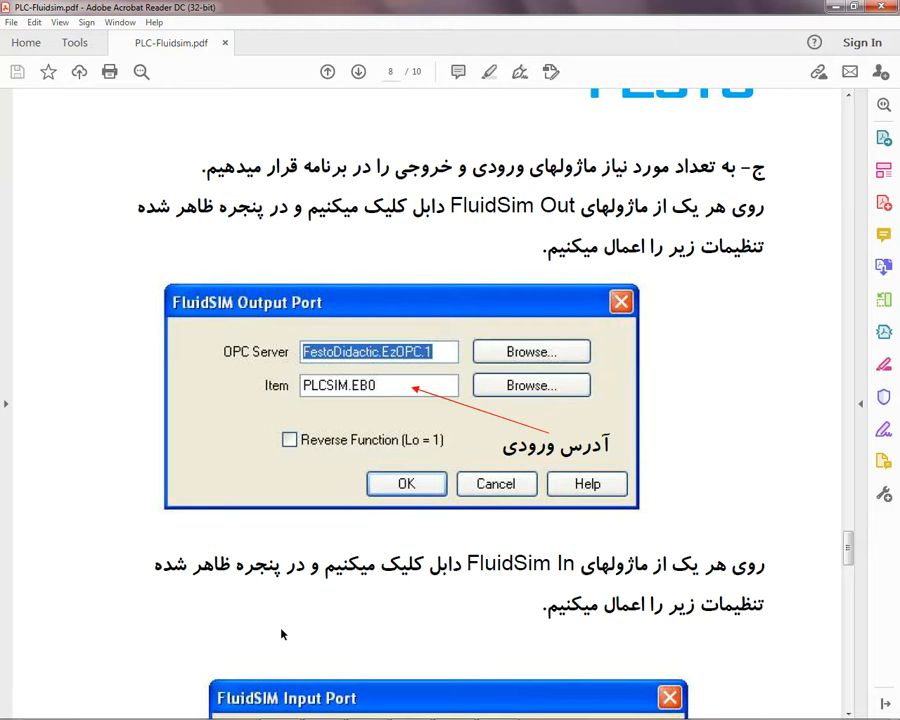
pyautogui.moveTo(327, 706)
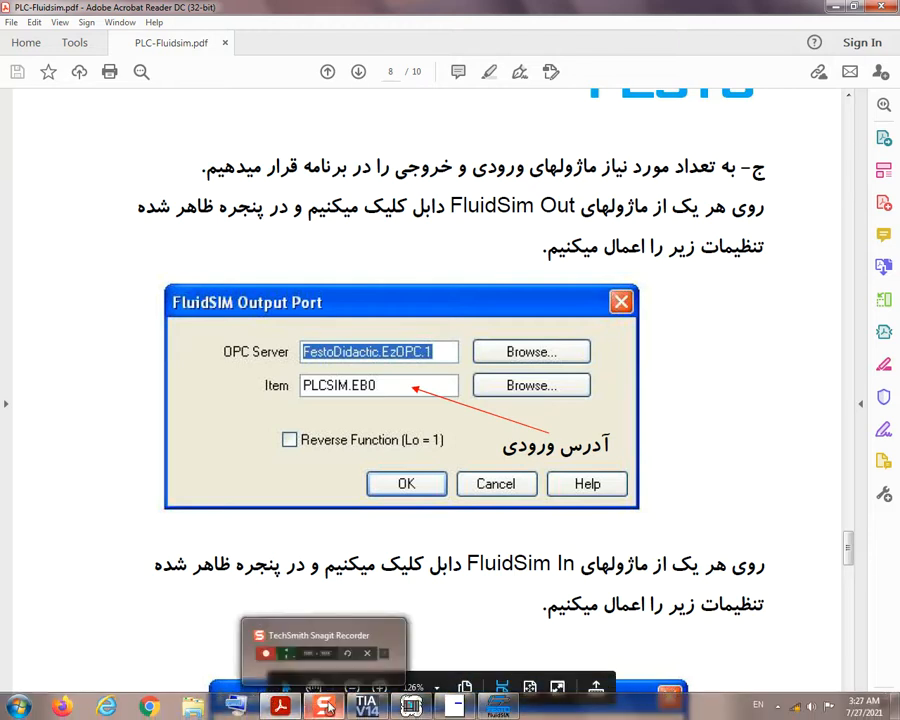
pyautogui.moveTo(499, 706)
pyautogui.click(481, 590)
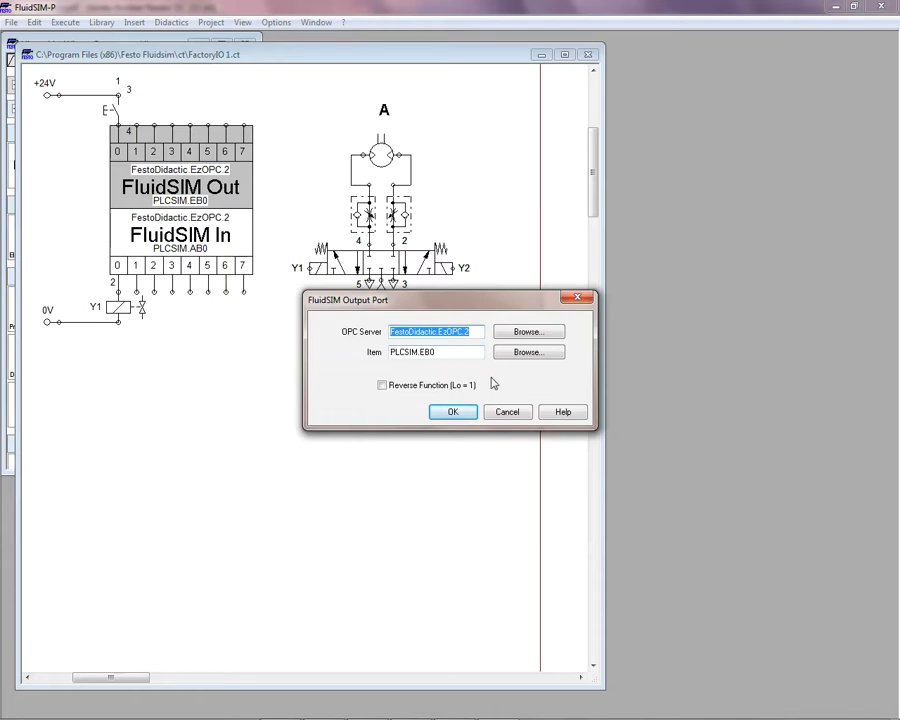
pyautogui.click(514, 416)
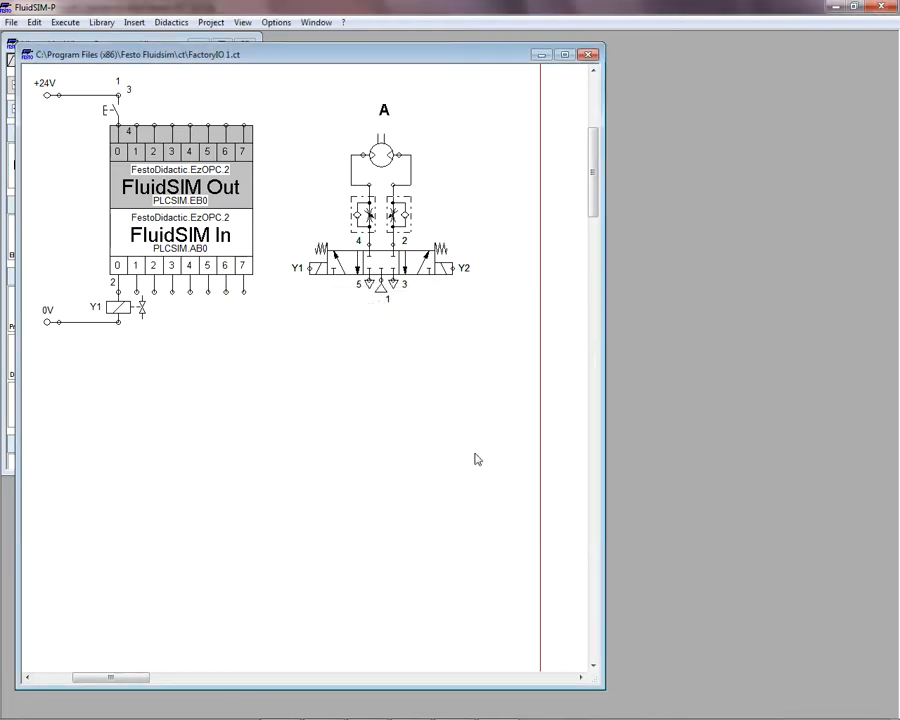
# Step: Open the FluidSIM In module's port settings, compare the OPC server and item with the guide's Input Port figure, and close them without changes
pyautogui.doubleClick(244, 240)
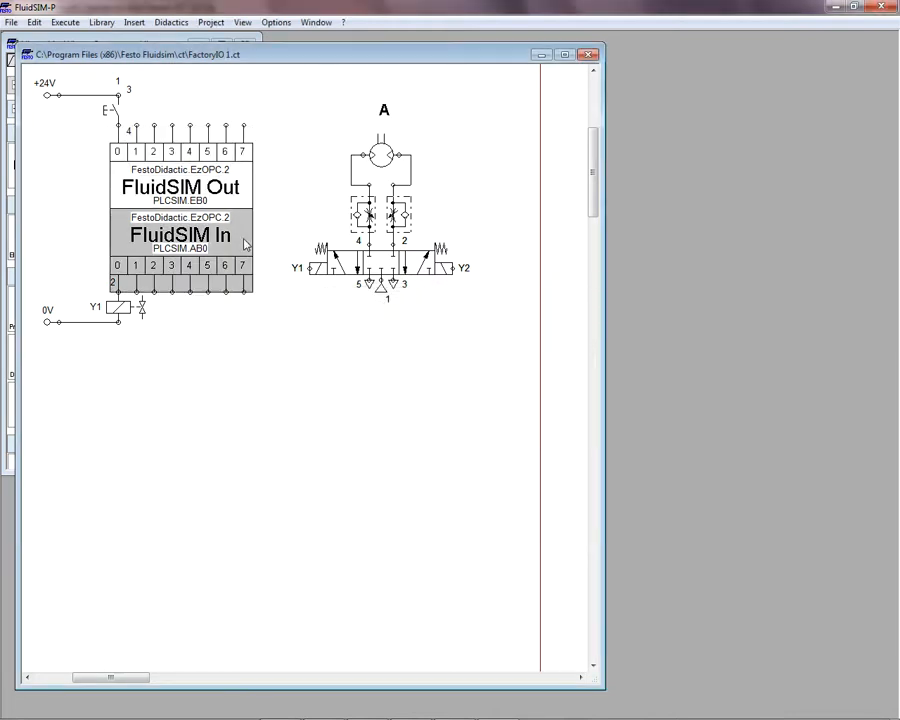
pyautogui.moveTo(325, 718)
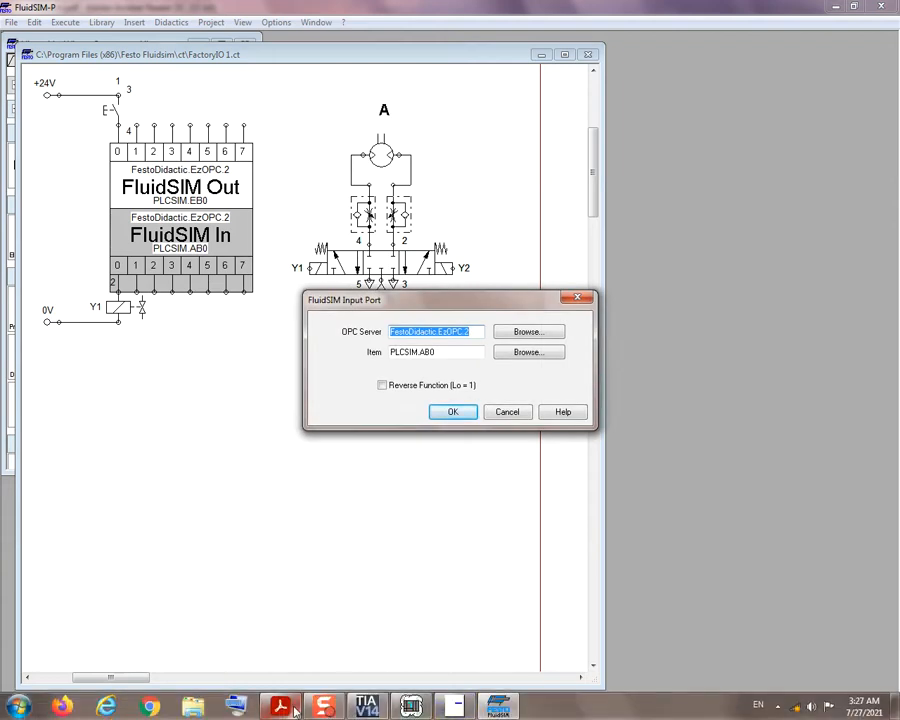
pyautogui.moveTo(280, 706)
pyautogui.click(296, 648)
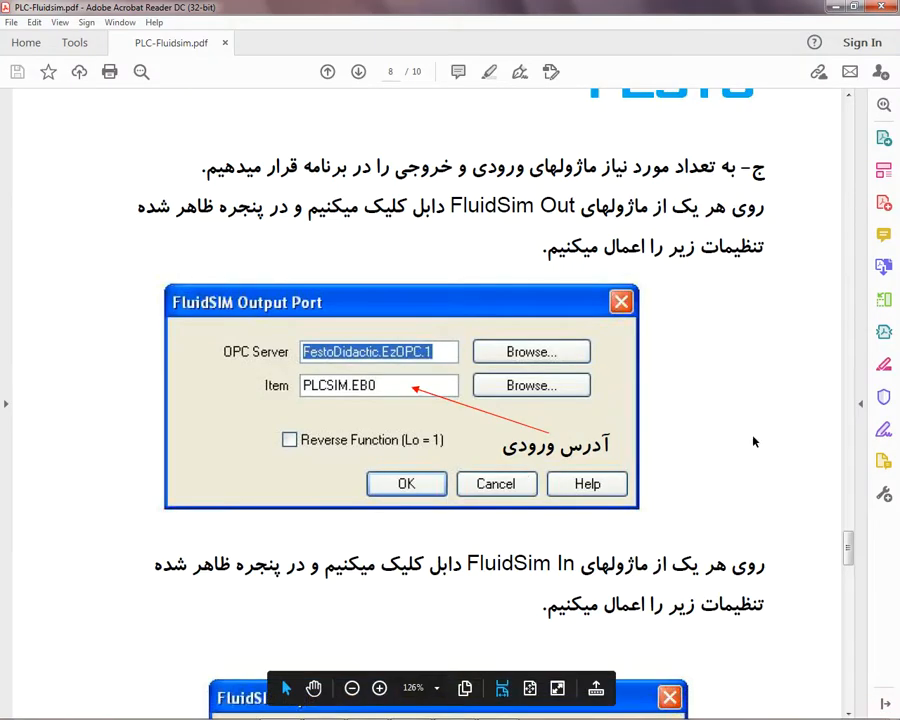
pyautogui.scroll(-3, 755, 494)
pyautogui.scroll(-3, 752, 434)
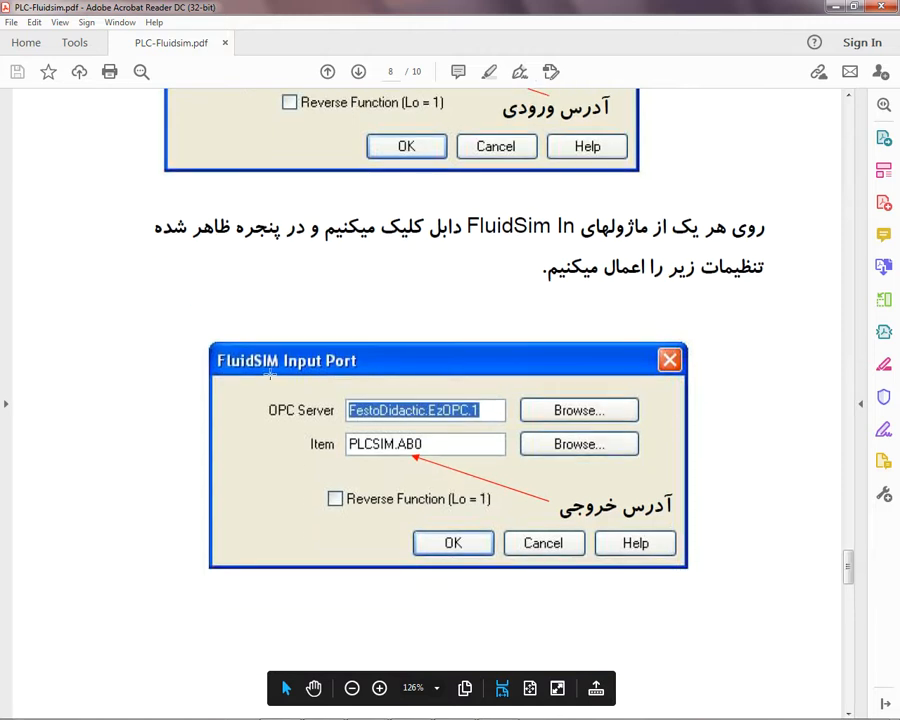
pyautogui.scroll(-1, 340, 374)
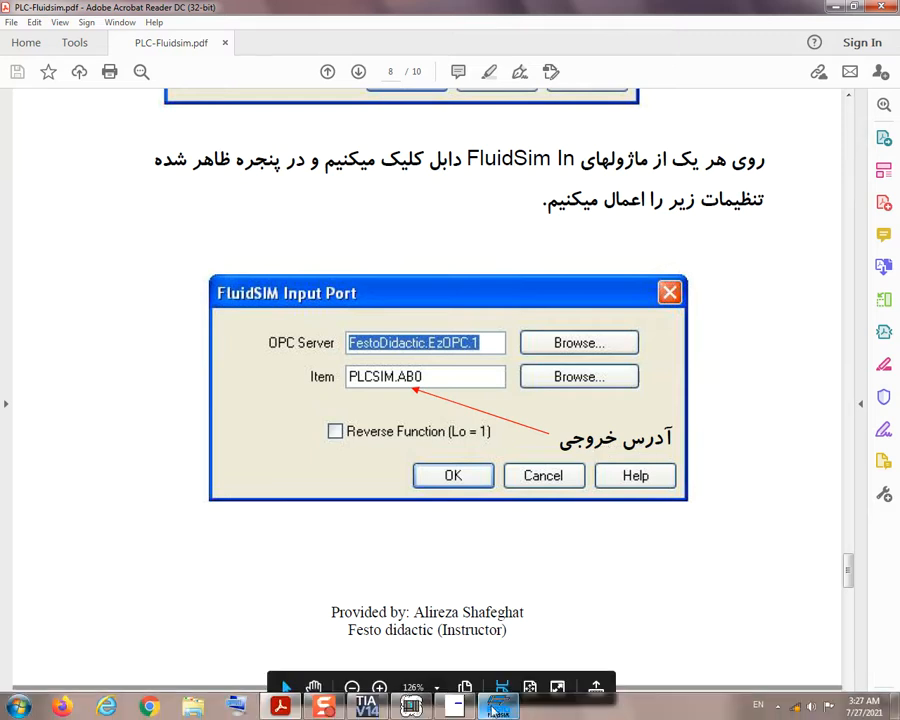
pyautogui.click(498, 707)
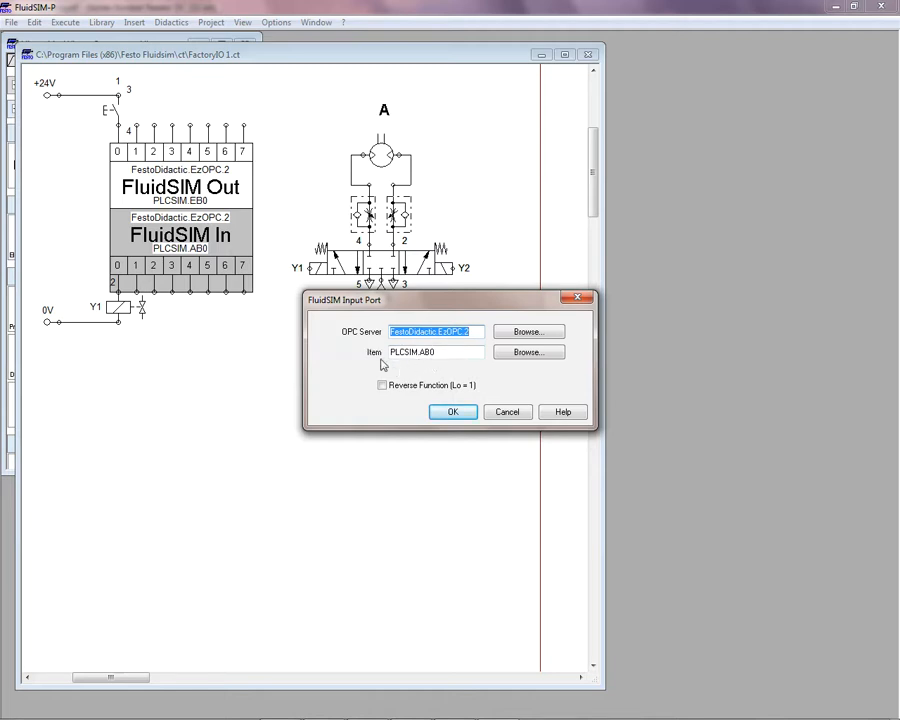
pyautogui.click(497, 414)
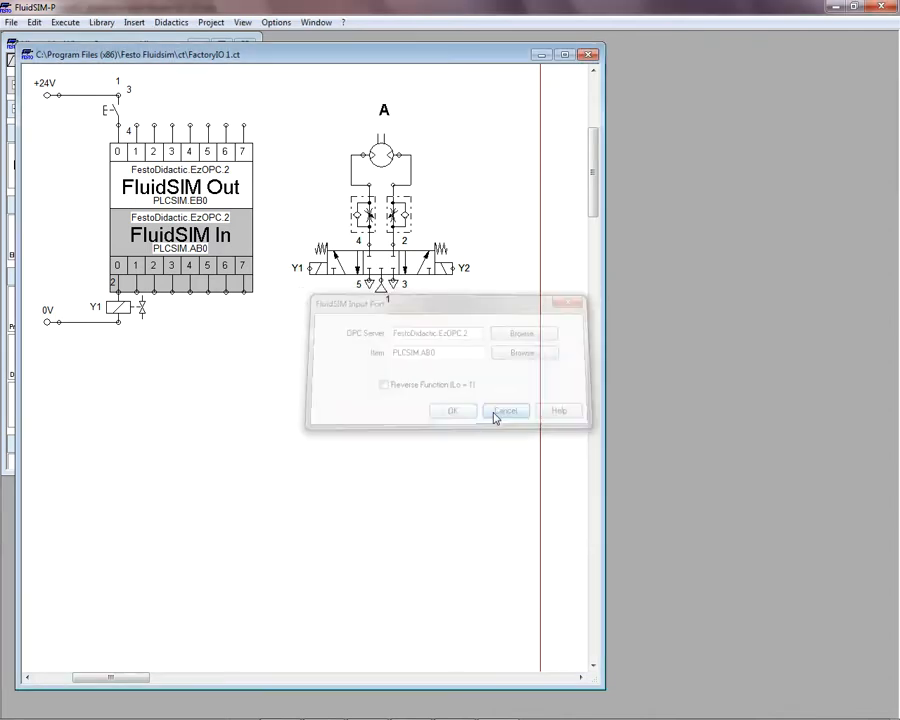
pyautogui.click(350, 433)
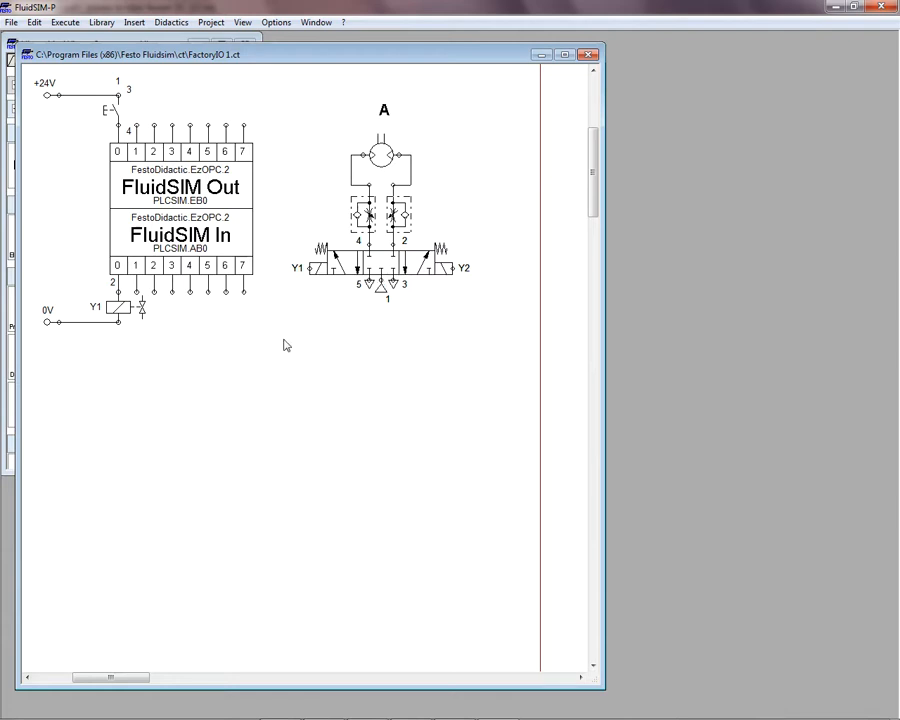
# Step: Return to the PDF guide, study page 9's example circuit with FluidSIM Out and In, and compare it with the FactoryIO 1.ct circuit in FluidSIM-P
pyautogui.moveTo(476, 706)
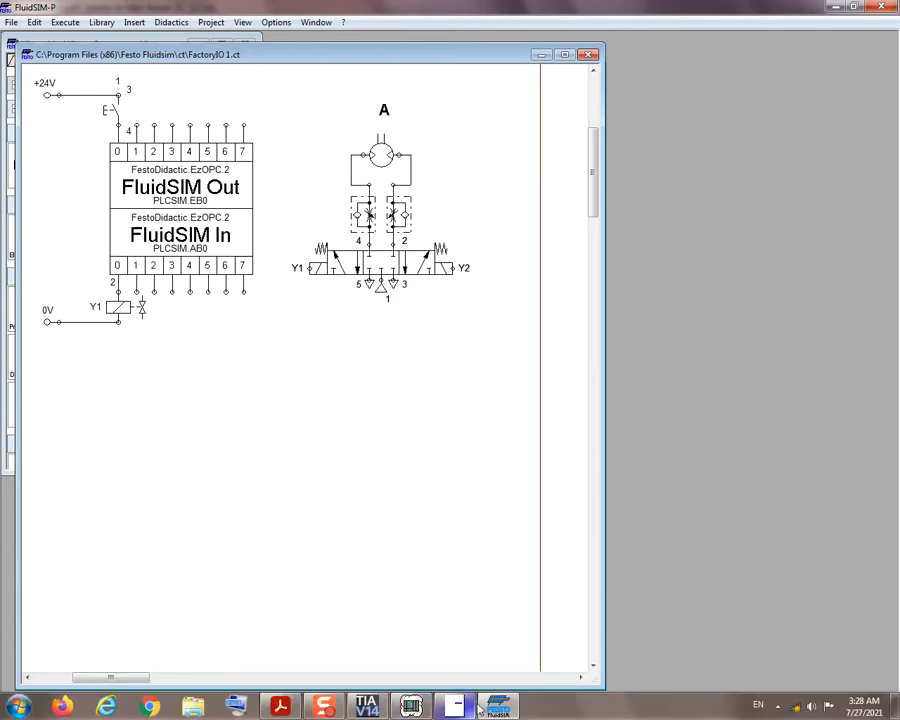
pyautogui.click(285, 707)
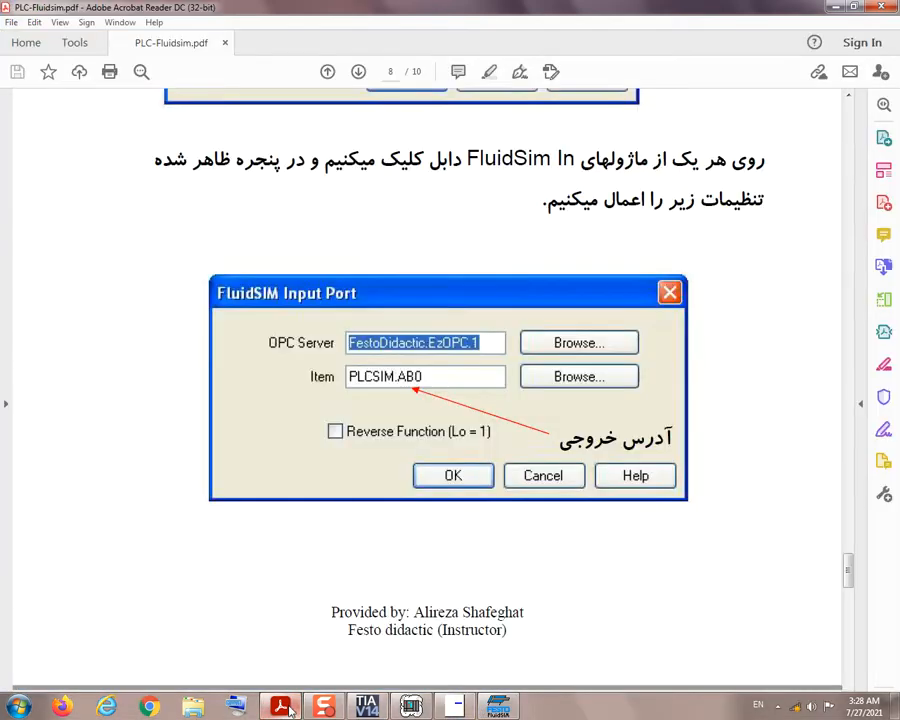
pyautogui.scroll(-3, 790, 570)
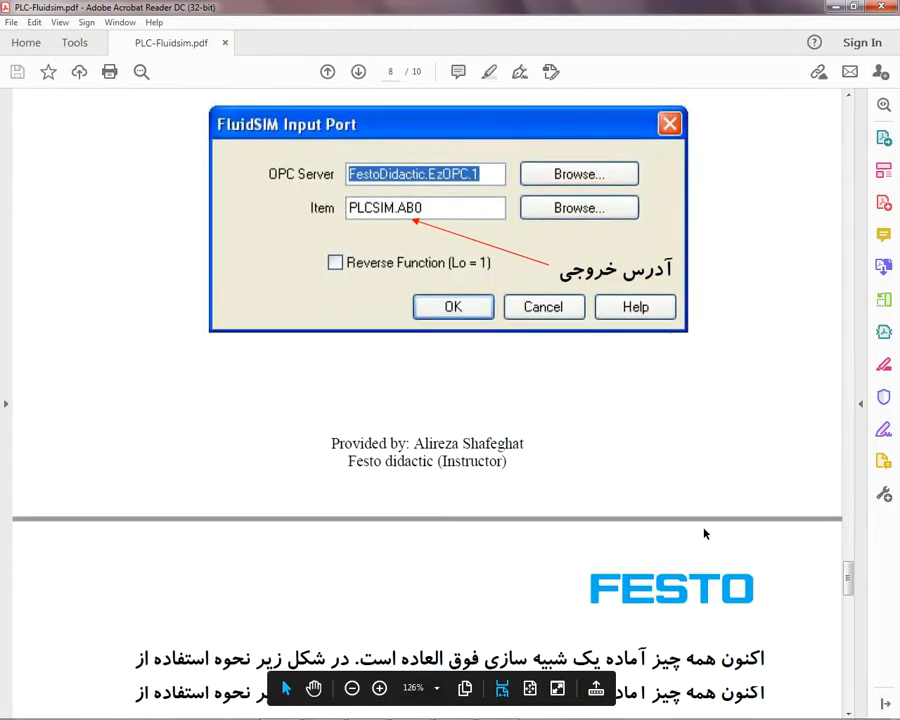
pyautogui.scroll(-6, 703, 530)
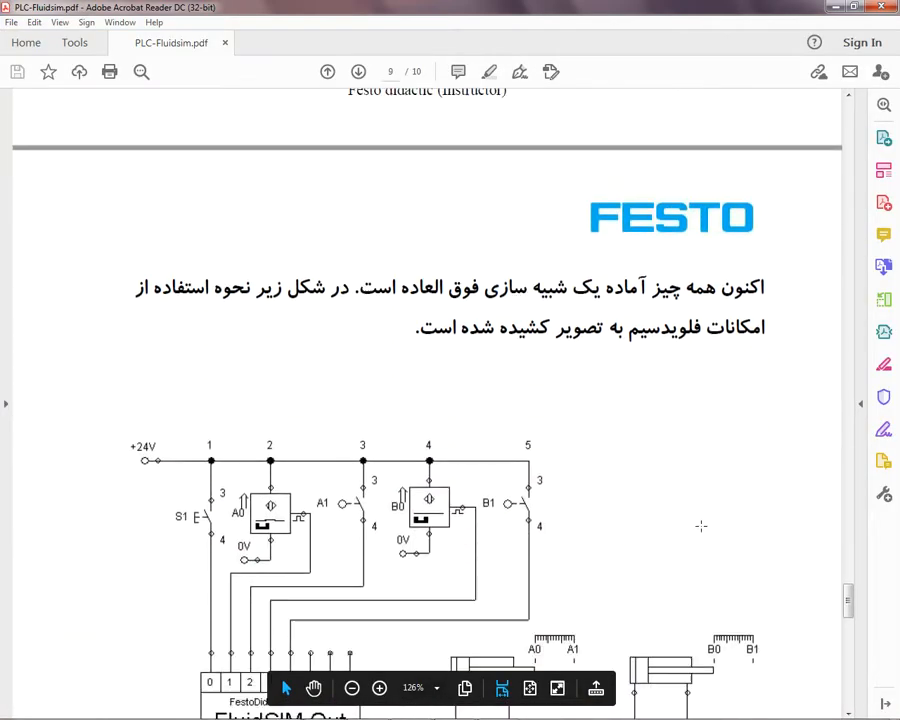
pyautogui.scroll(-1, 629, 440)
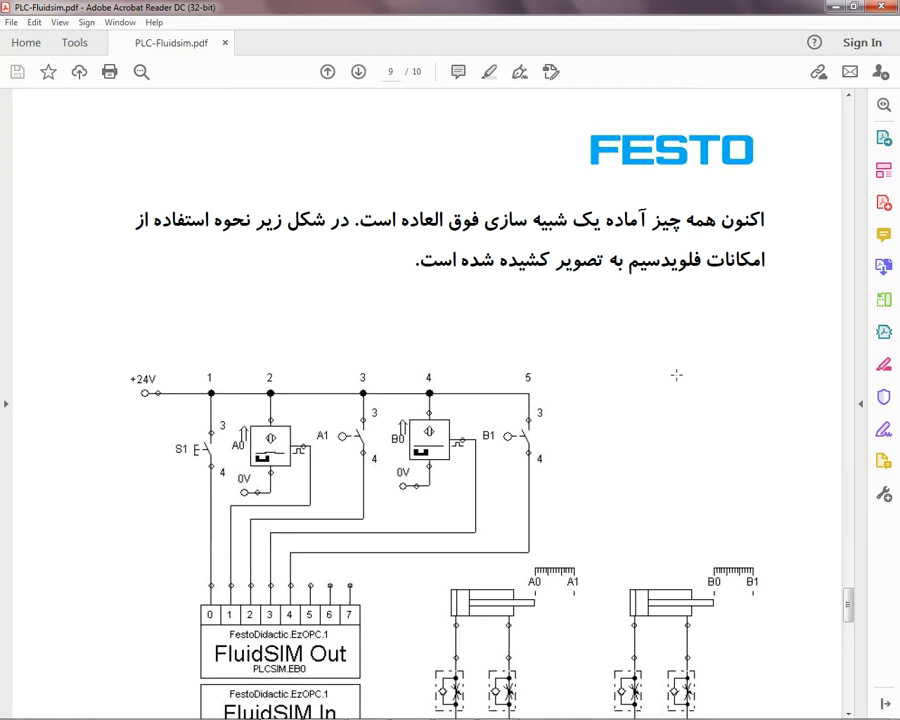
pyautogui.scroll(-1, 676, 375)
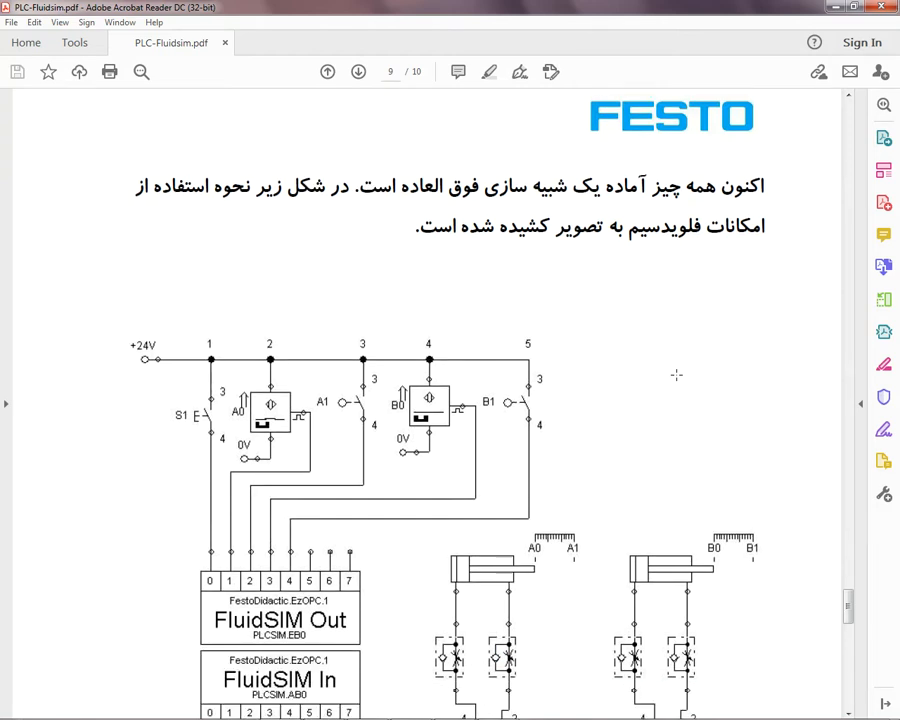
pyautogui.scroll(-1, 676, 375)
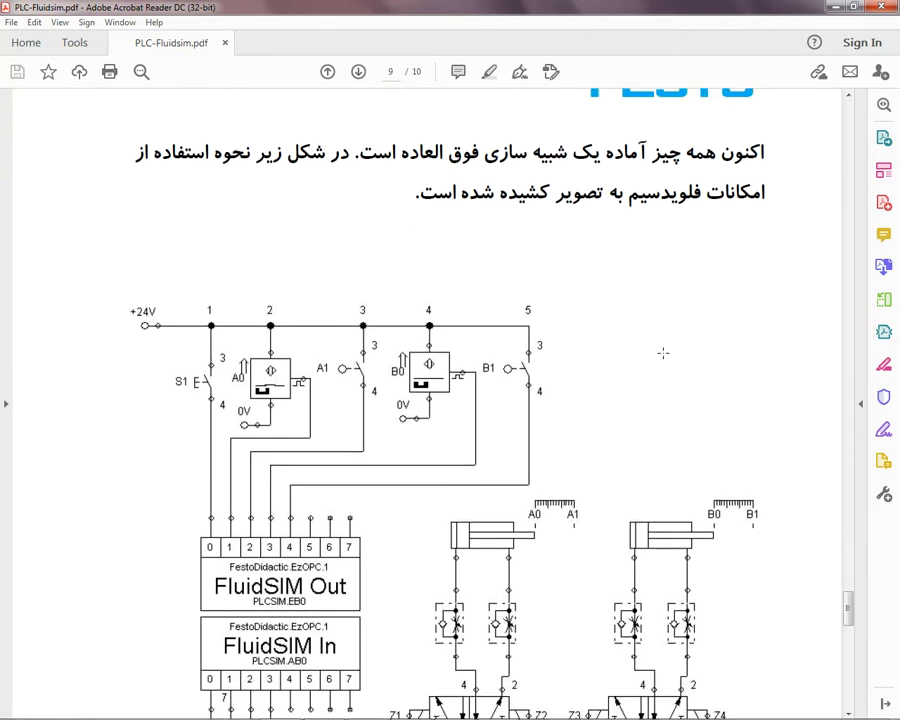
pyautogui.scroll(-3, 620, 330)
pyautogui.scroll(-2, 639, 320)
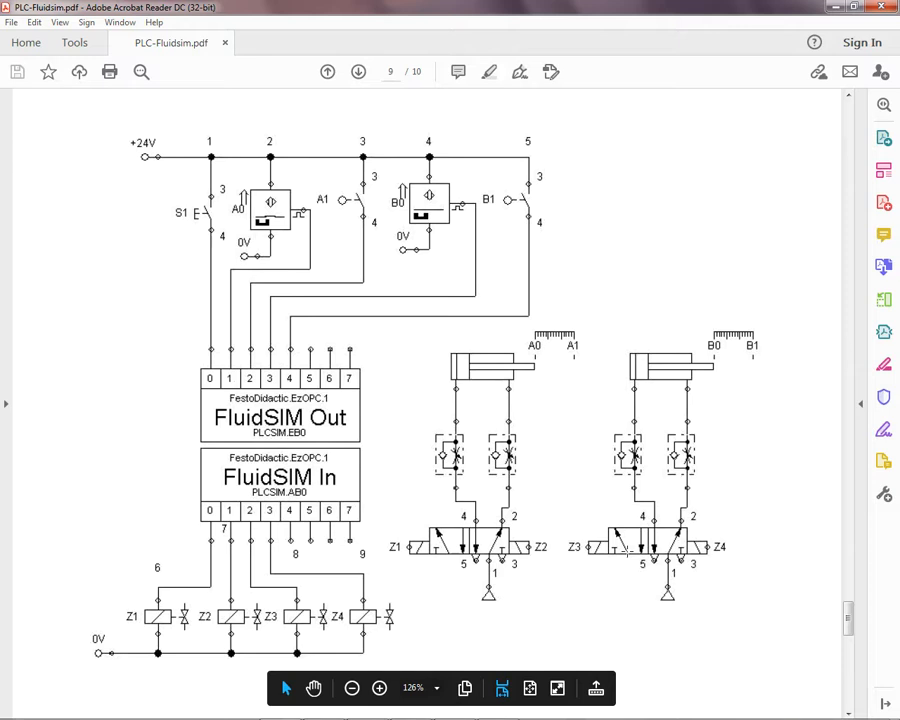
pyautogui.moveTo(488, 717)
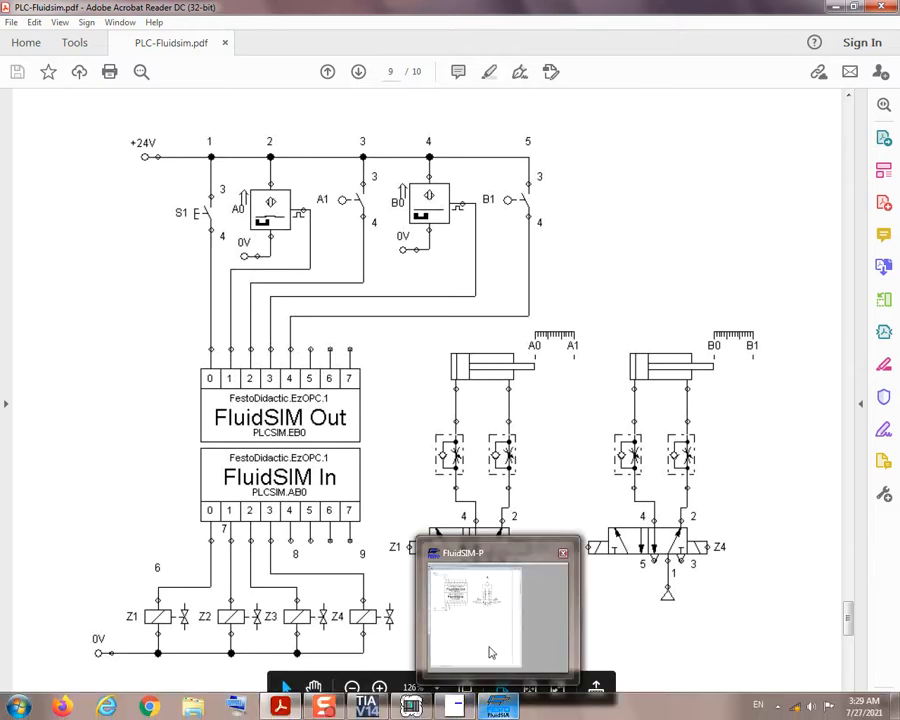
pyautogui.click(488, 600)
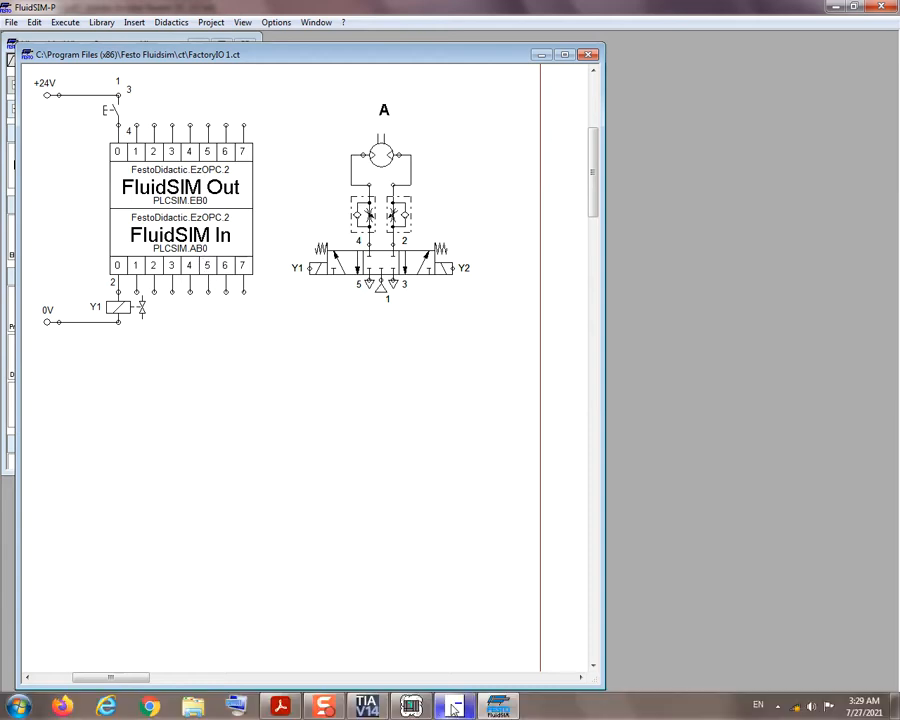
# Step: Return to the guide and read page 10's first two final simulation steps on stopping FluidSIM and using MRES and RUN-P in PLCSIM
pyautogui.moveTo(411, 706)
pyautogui.moveTo(280, 706)
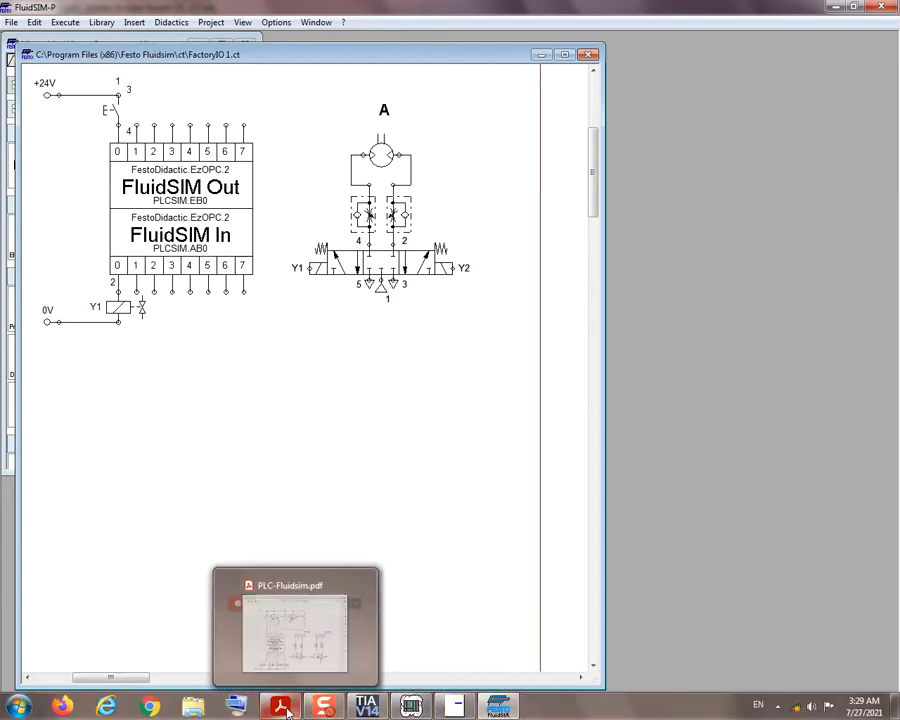
pyautogui.click(287, 648)
pyautogui.scroll(-3, 430, 400)
pyautogui.scroll(-8, 488, 440)
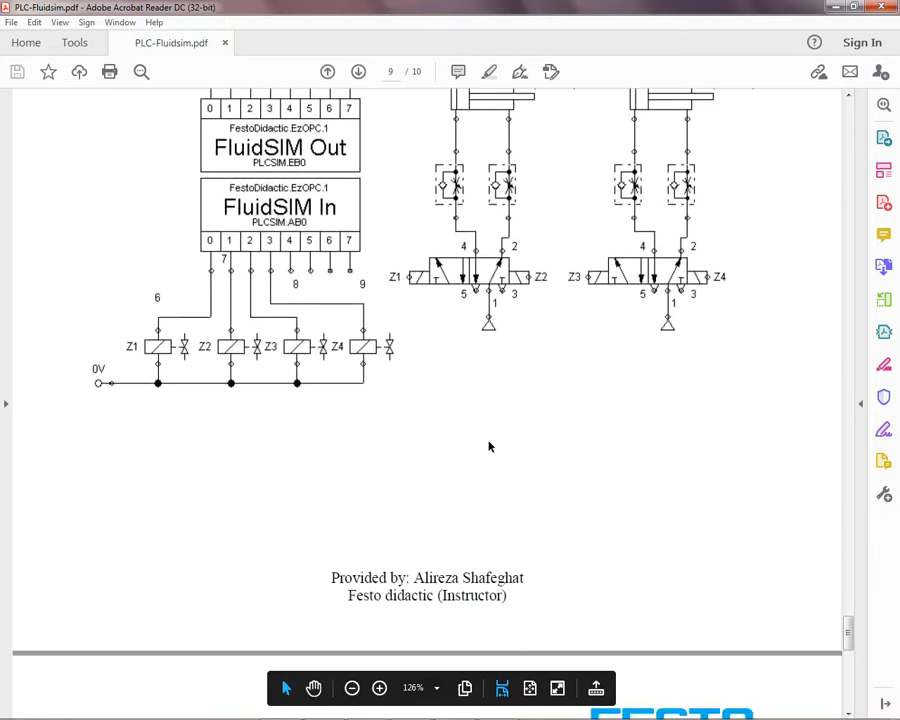
pyautogui.scroll(-3, 489, 446)
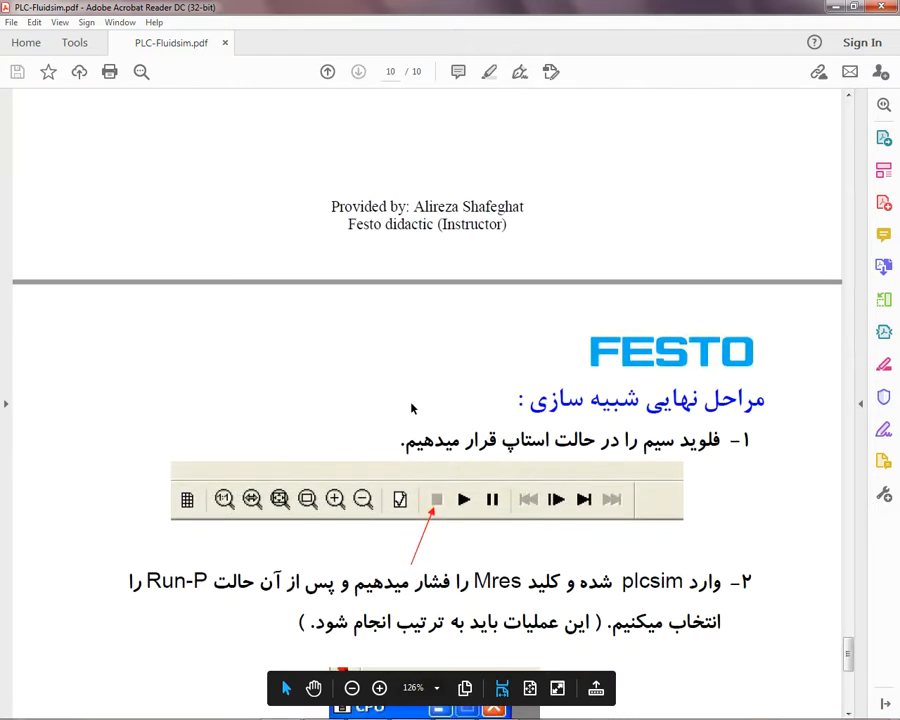
pyautogui.scroll(-2, 375, 375)
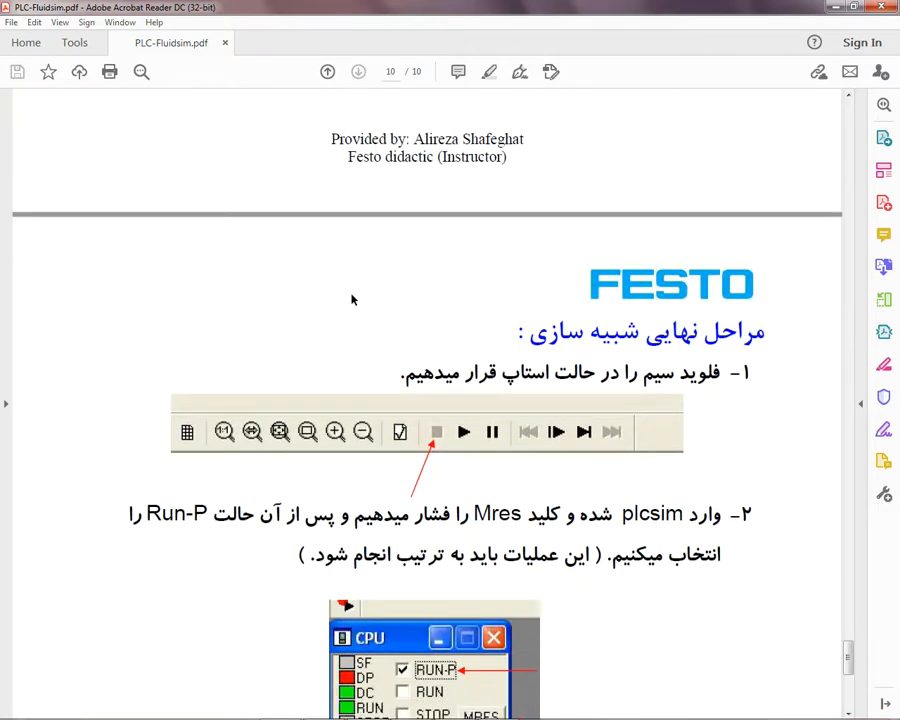
pyautogui.scroll(-2, 352, 299)
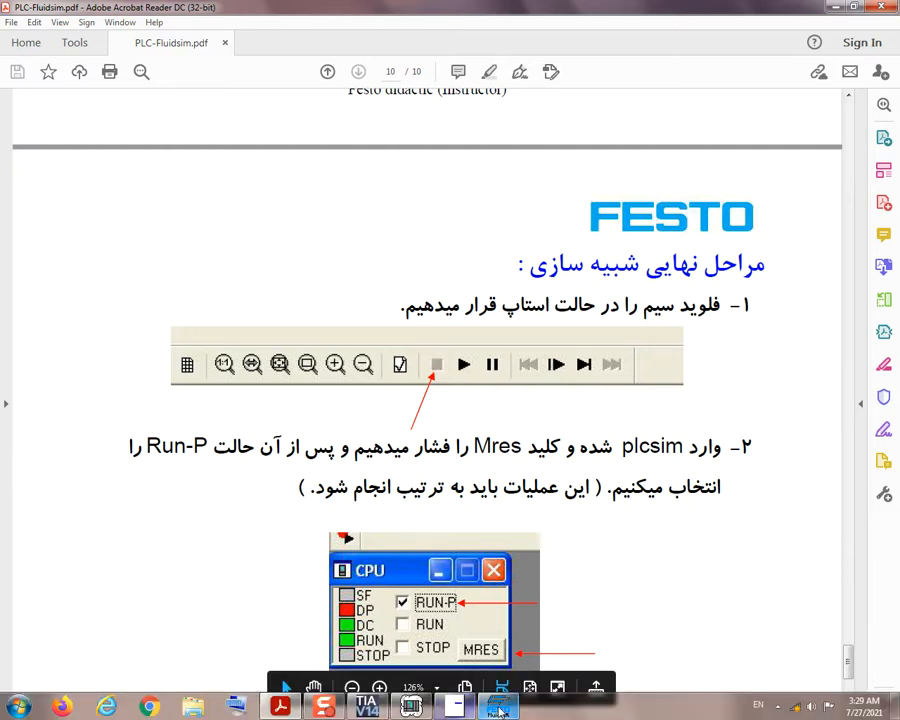
# Step: Switch to FluidSIM-P and check in its execution commands that the circuit simulation is stopped
pyautogui.click(495, 710)
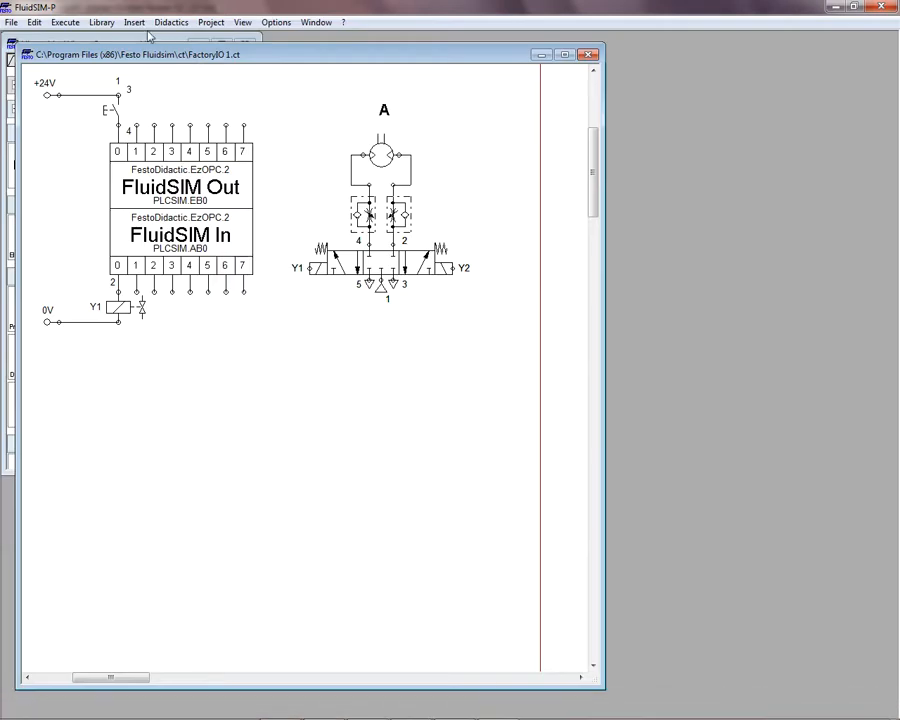
pyautogui.click(66, 22)
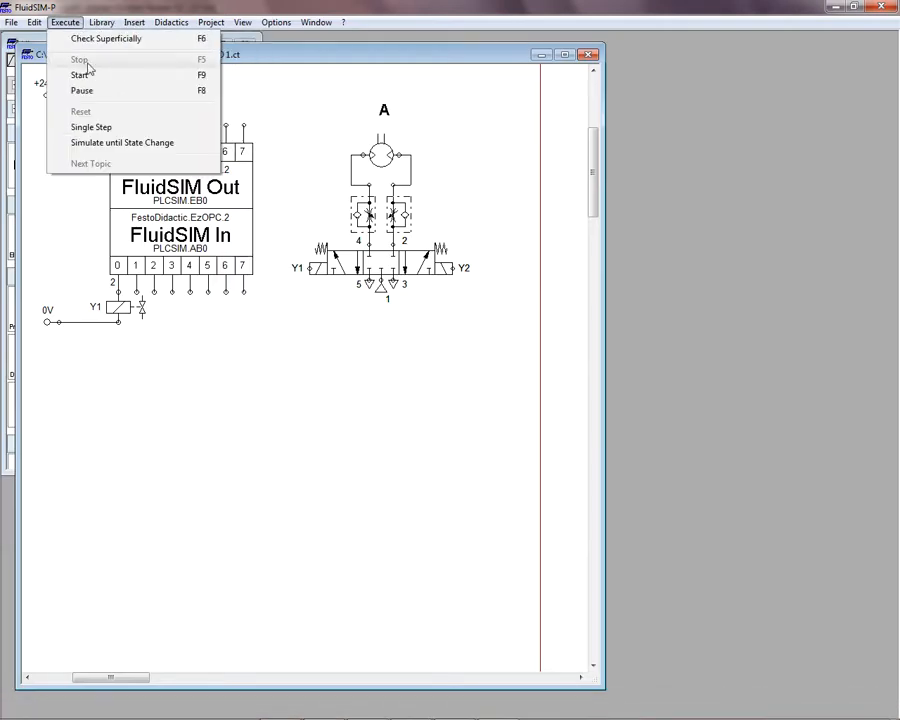
pyautogui.click(464, 128)
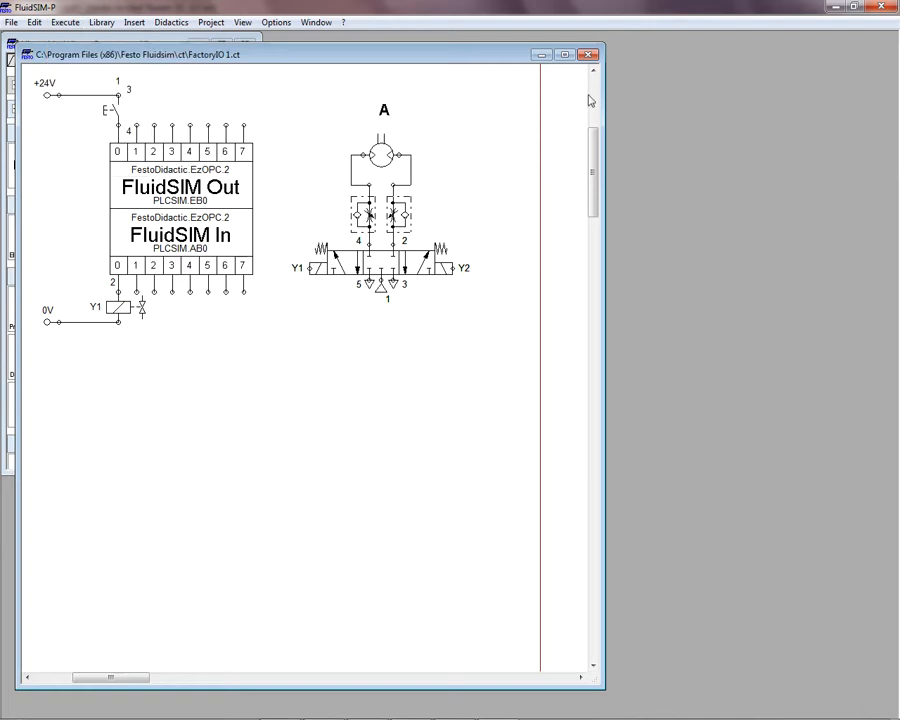
# Step: Maximize the FactoryIO 1.ct circuit inside FluidSIM-P and reduce the program window so that it fits over the guide
pyautogui.click(855, 7)
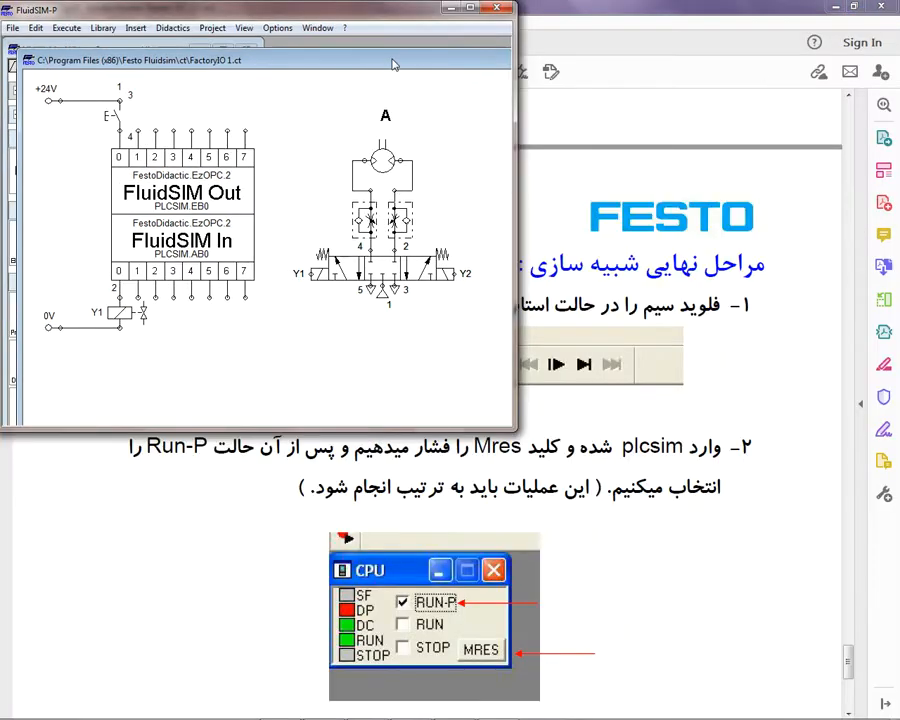
pyautogui.click(469, 10)
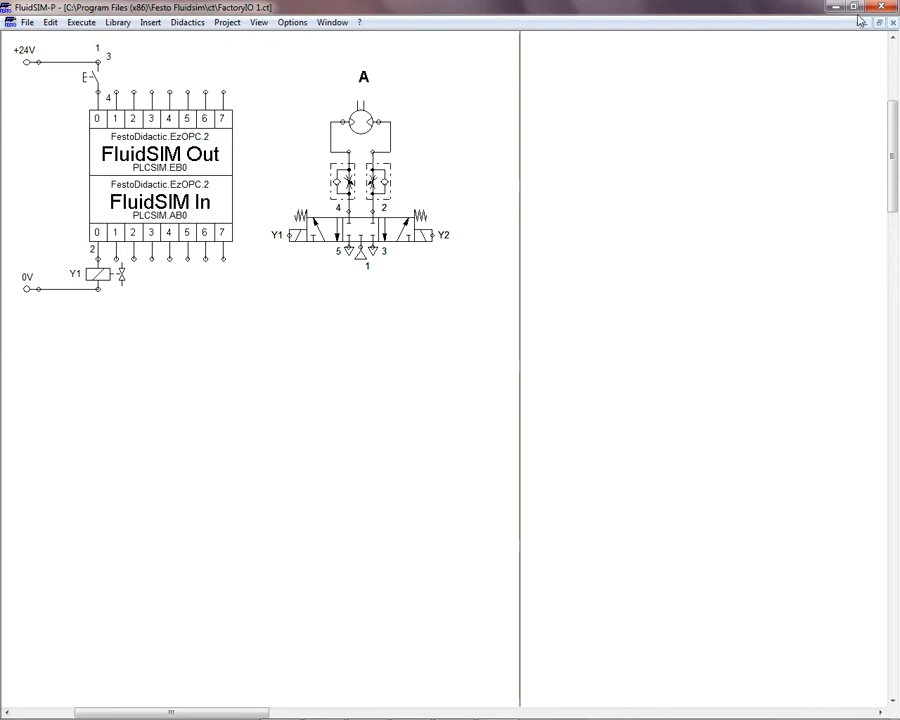
pyautogui.click(853, 7)
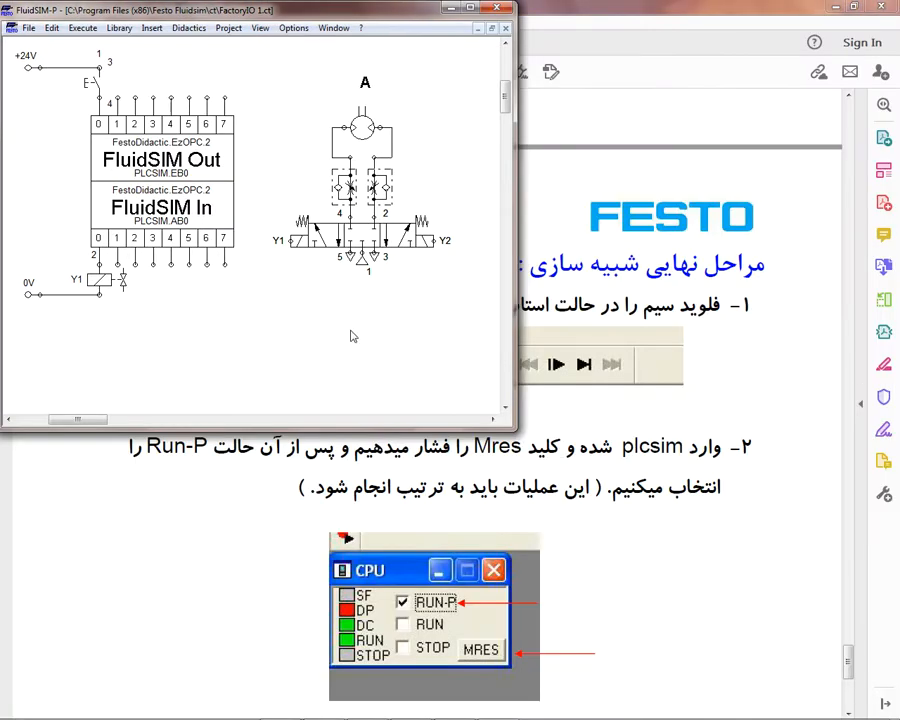
# Step: Bring TIA Portal and S7-PLCSIM1 in front of the guide, reset the simulated CPU with MRES, and set it to RUN-P
pyautogui.click(810, 561)
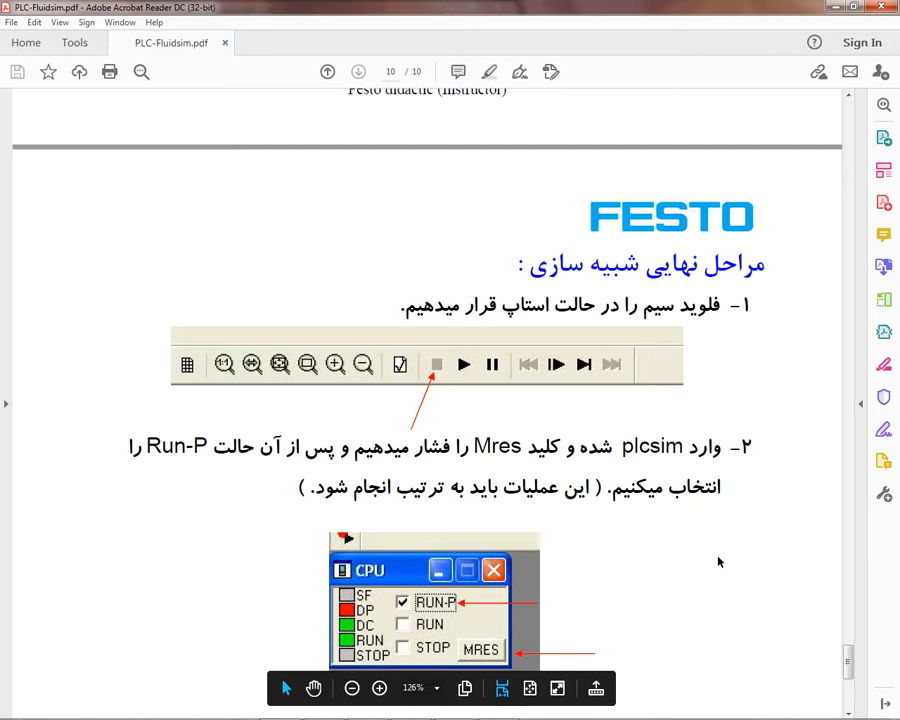
pyautogui.scroll(-2, 715, 561)
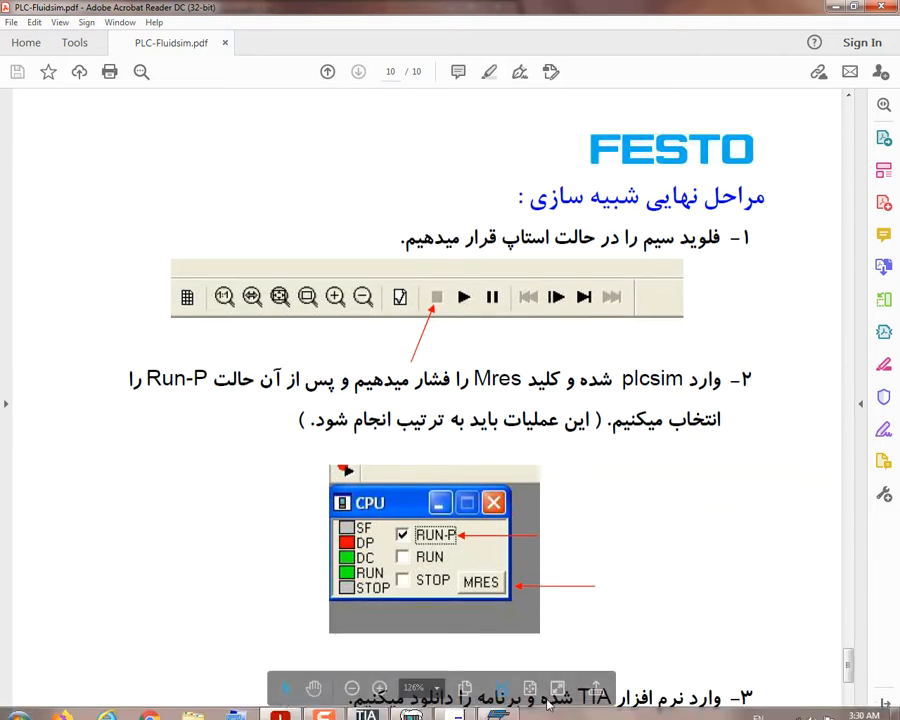
pyautogui.click(368, 707)
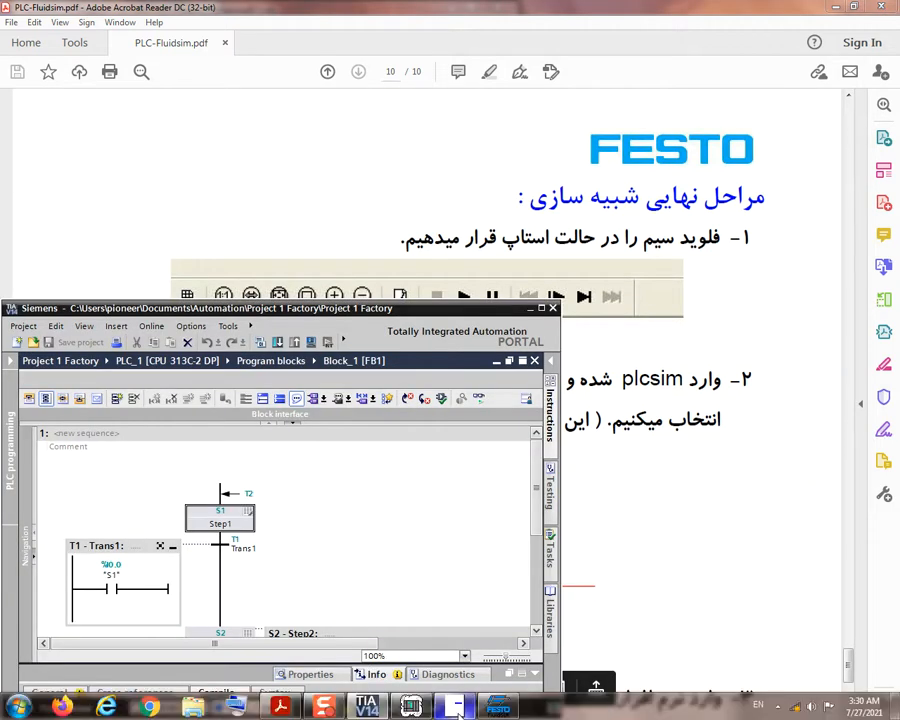
pyautogui.click(412, 707)
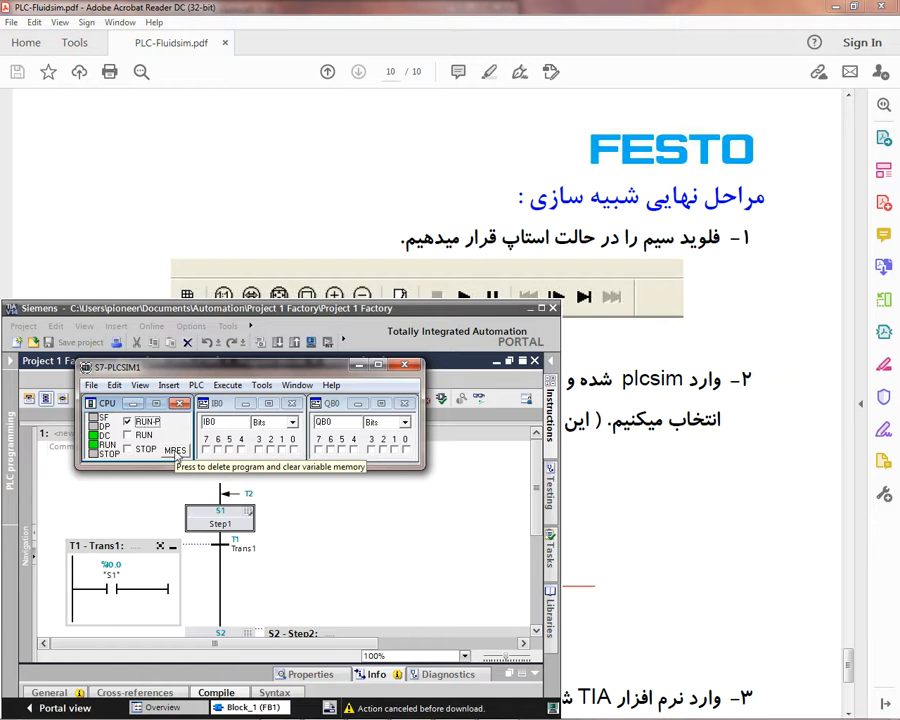
pyautogui.click(176, 451)
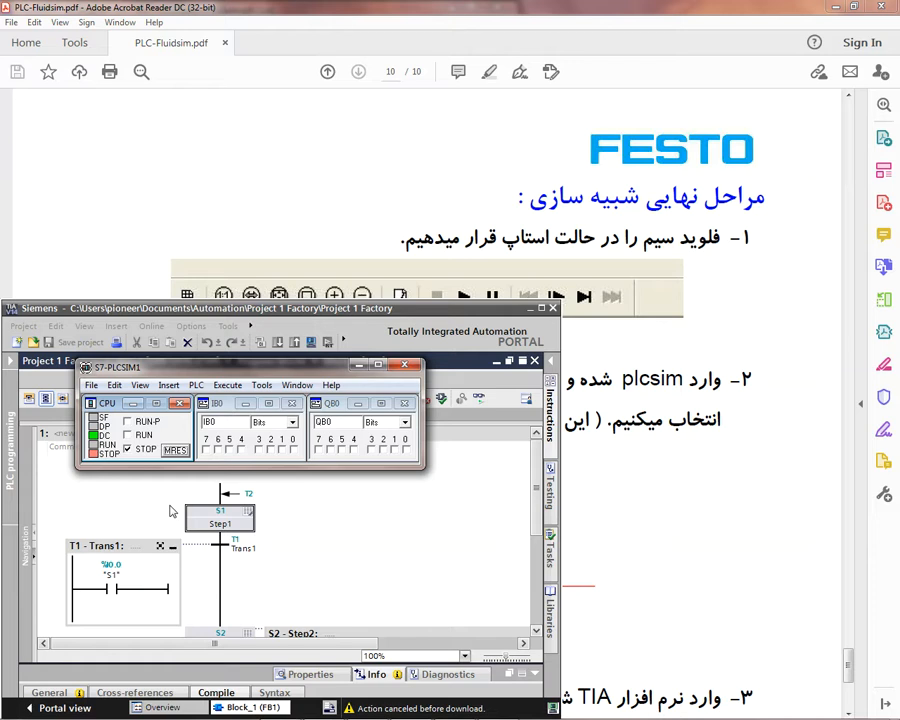
pyautogui.click(174, 451)
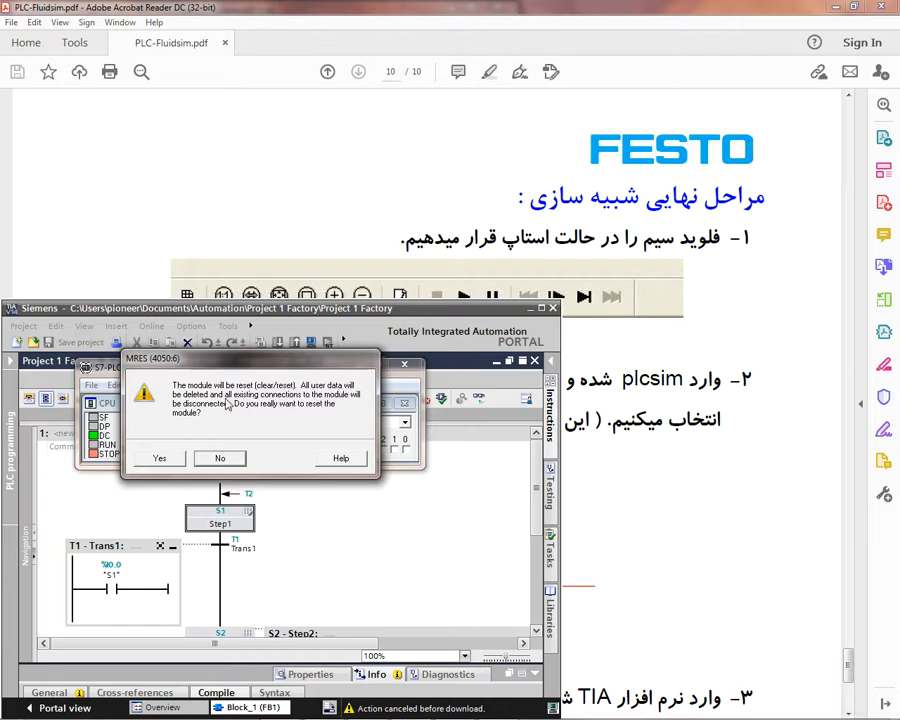
pyautogui.click(162, 462)
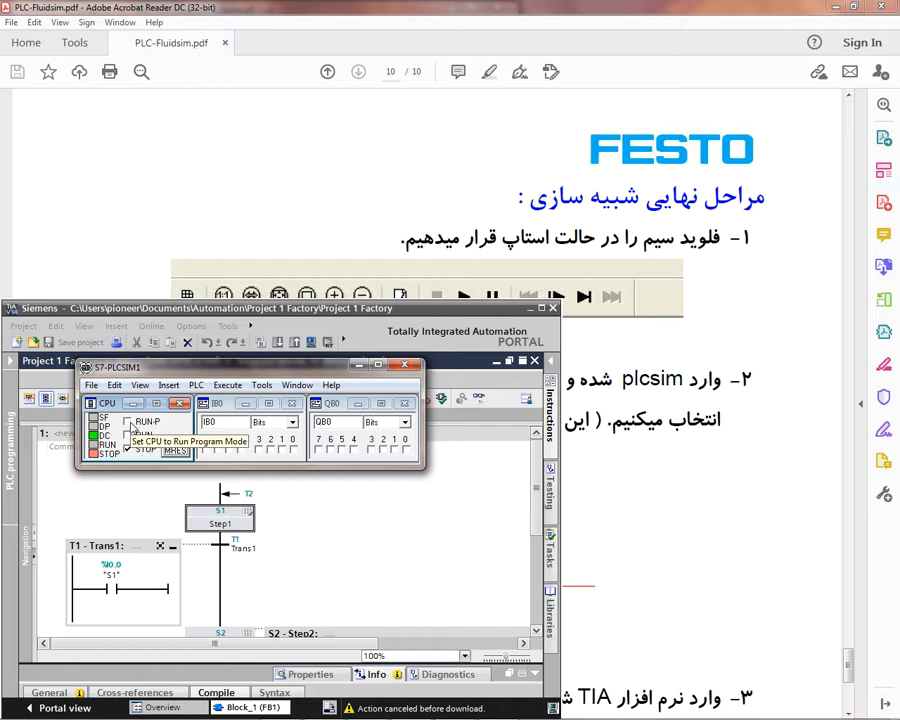
pyautogui.click(128, 422)
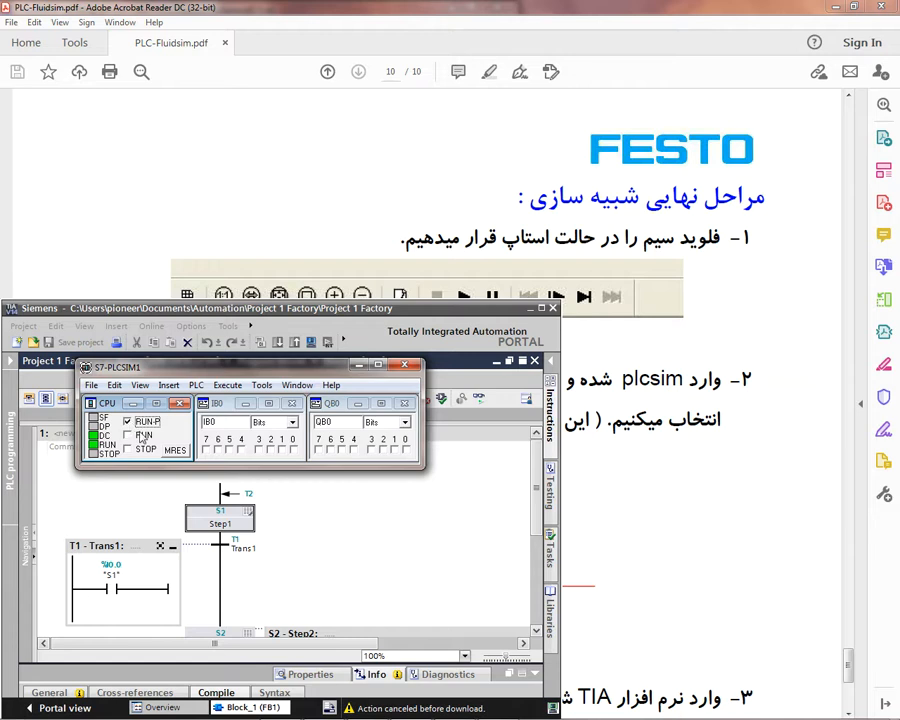
# Step: Return to page 10 of the guide and read steps 3 and 4 on downloading from TIA and starting FluidSIM
pyautogui.click(770, 538)
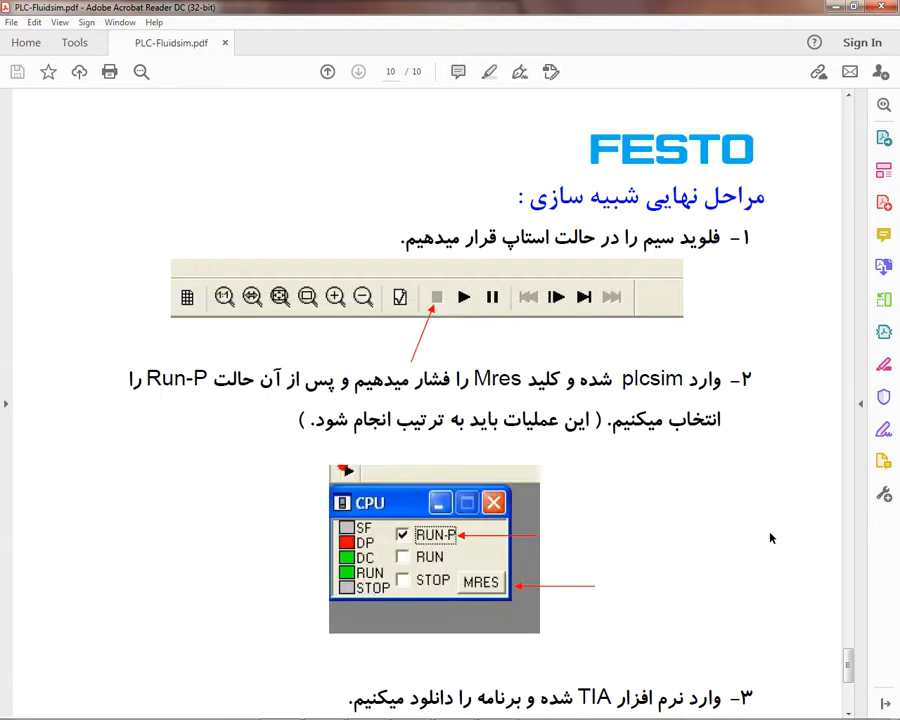
pyautogui.scroll(-3, 770, 538)
pyautogui.scroll(-3, 770, 538)
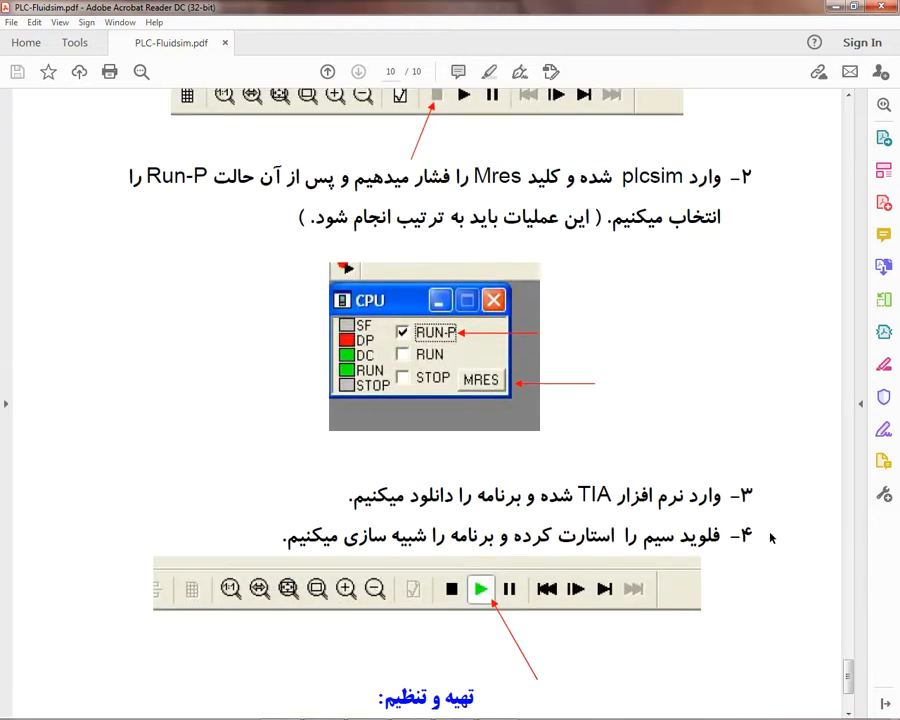
pyautogui.scroll(-1, 770, 538)
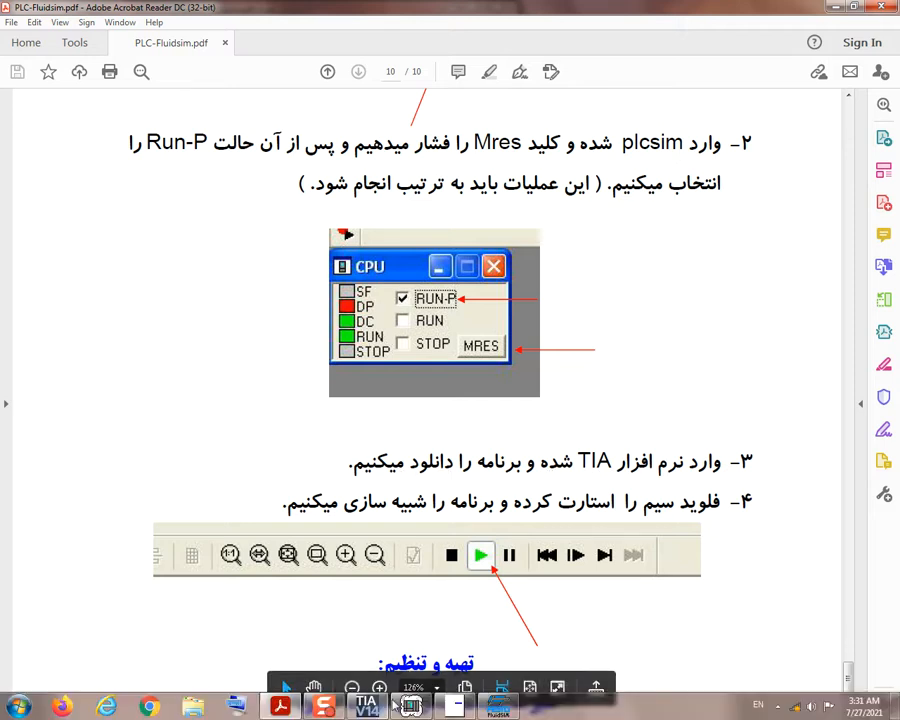
# Step: Switch to TIA Portal and compile the Project 1 Factory program with Block_1 [FB1] open
pyautogui.moveTo(424, 712)
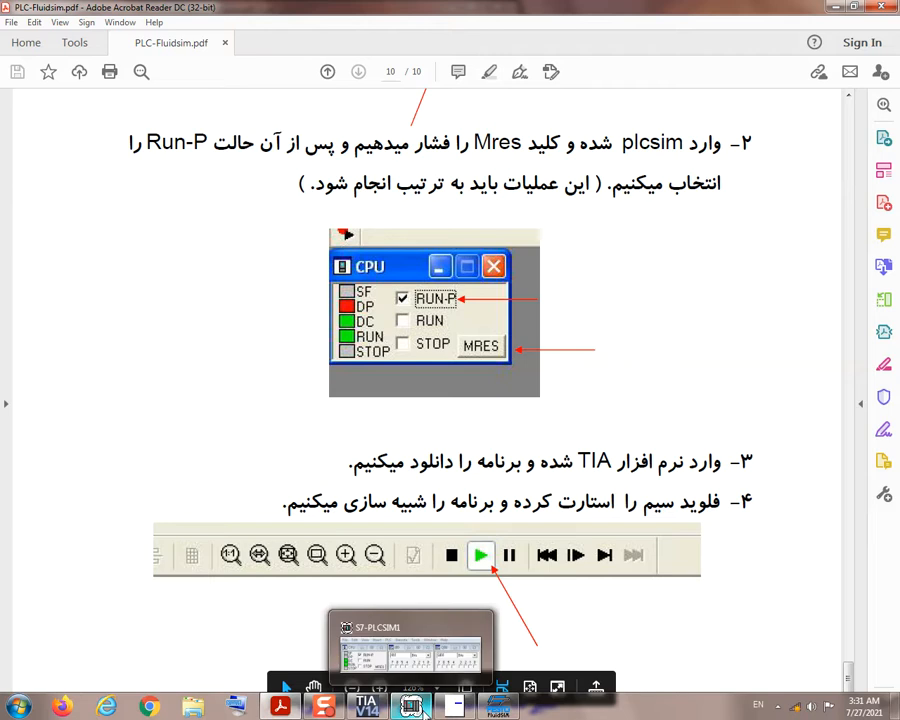
pyautogui.click(377, 708)
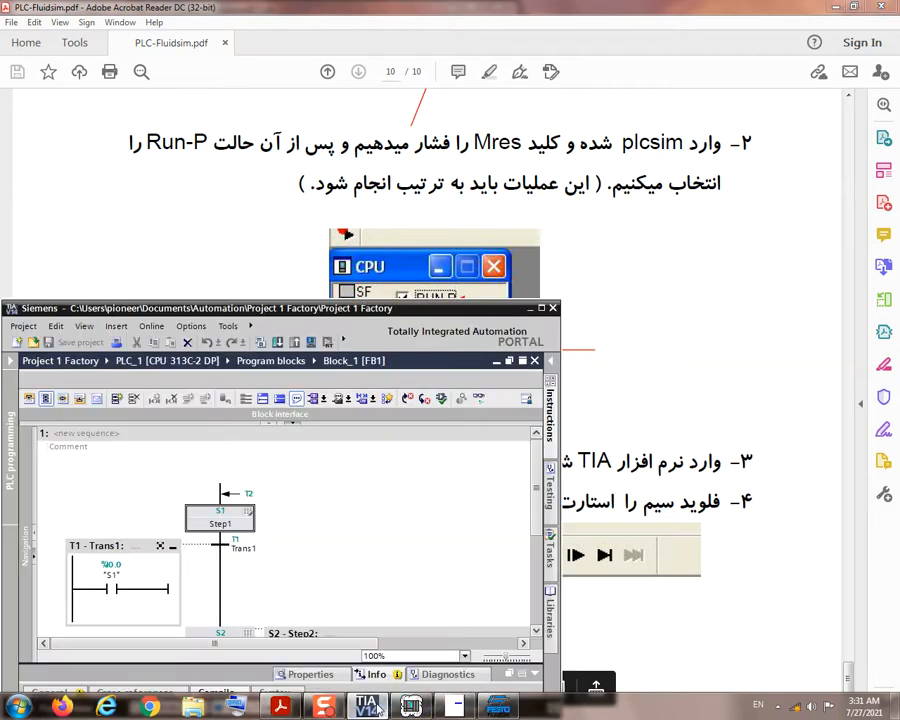
pyautogui.click(259, 342)
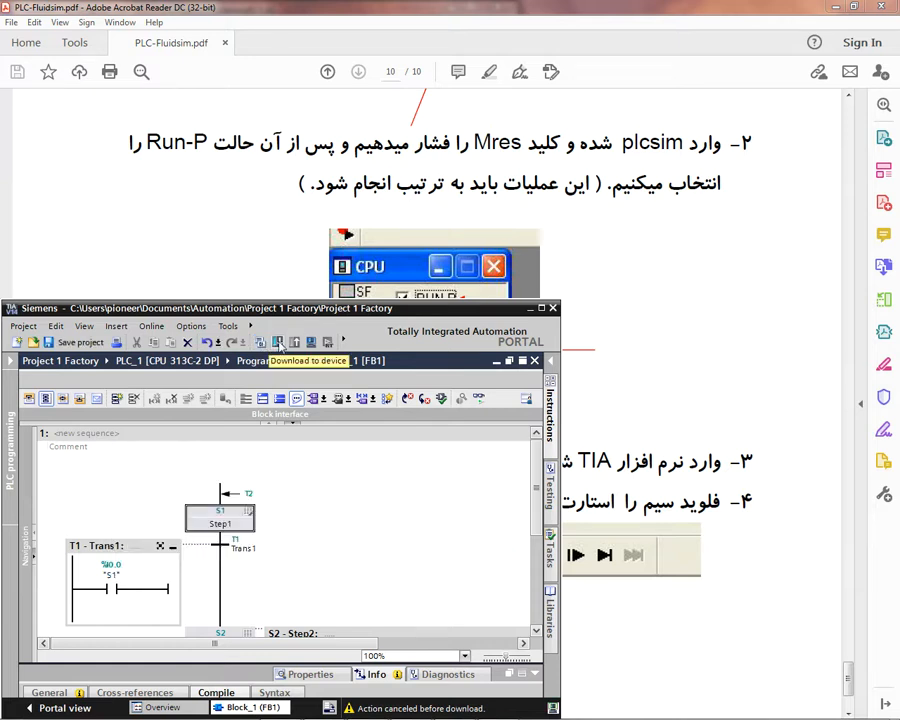
# Step: Download Block_1 together with Main [OB1], its Block_1 data block and the G7_STD_3 block to the simulated PLC_1
pyautogui.click(279, 343)
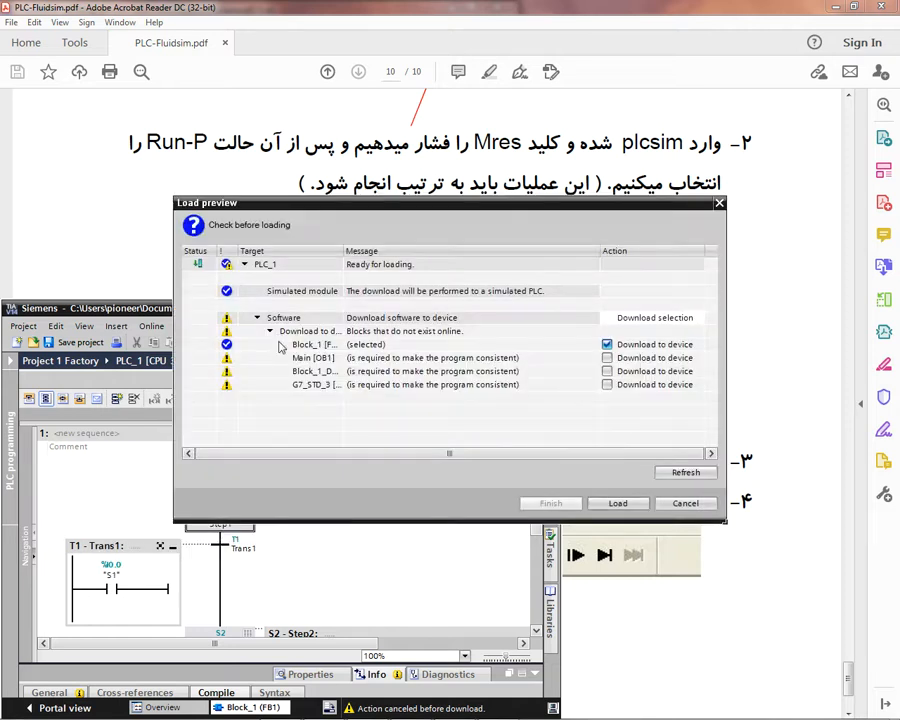
pyautogui.click(606, 357)
pyautogui.click(606, 371)
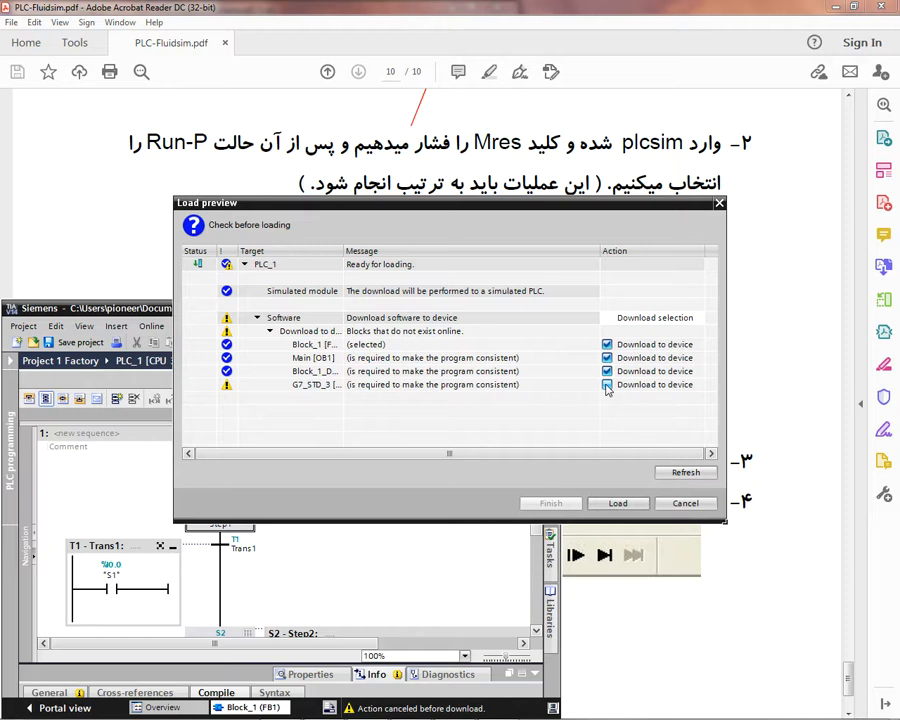
pyautogui.click(606, 385)
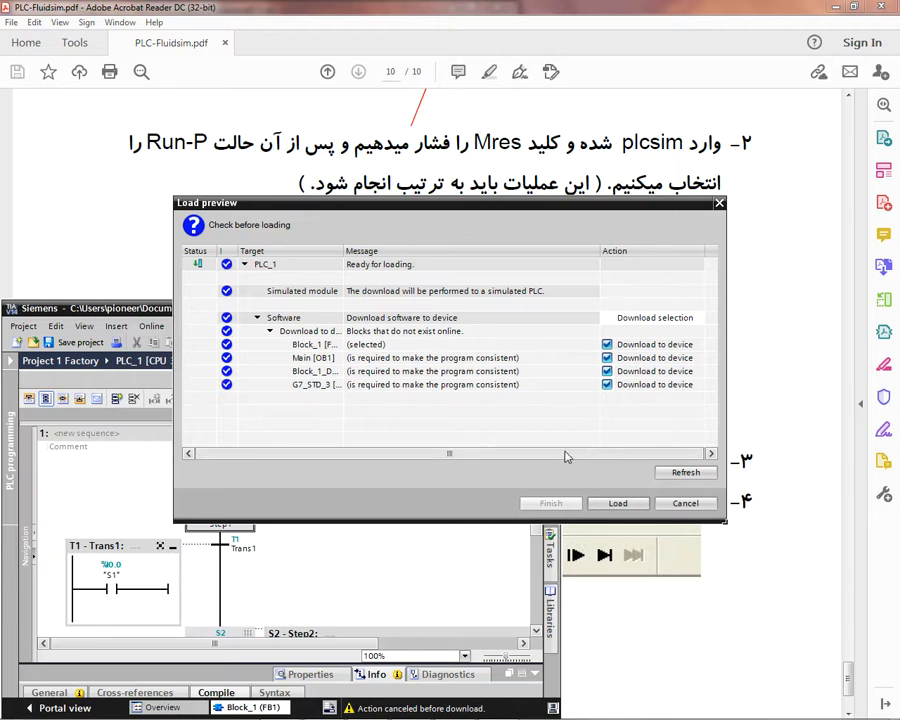
pyautogui.click(618, 504)
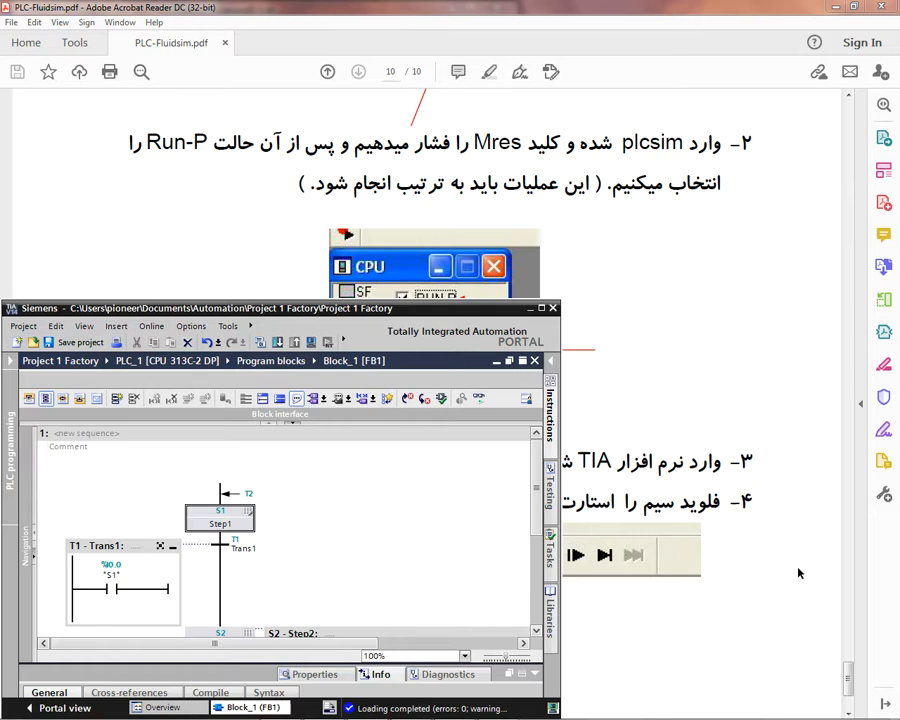
# Step: Check step 4 of the guide and start the simulation of the FactoryIO 1.ct circuit in FluidSIM-P
pyautogui.click(816, 609)
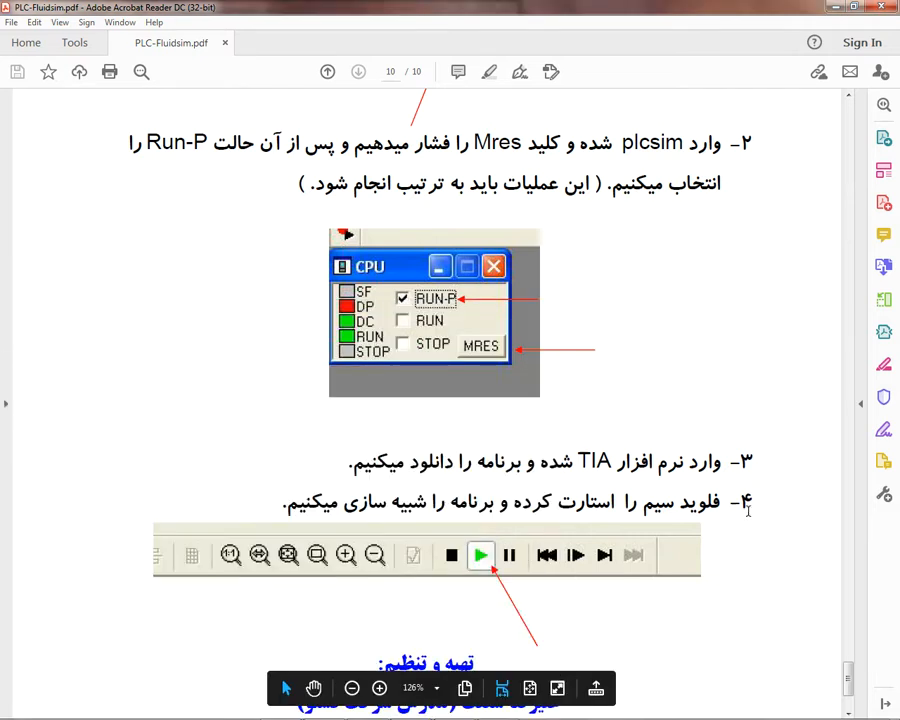
pyautogui.scroll(-5, 748, 512)
pyautogui.scroll(-1, 746, 514)
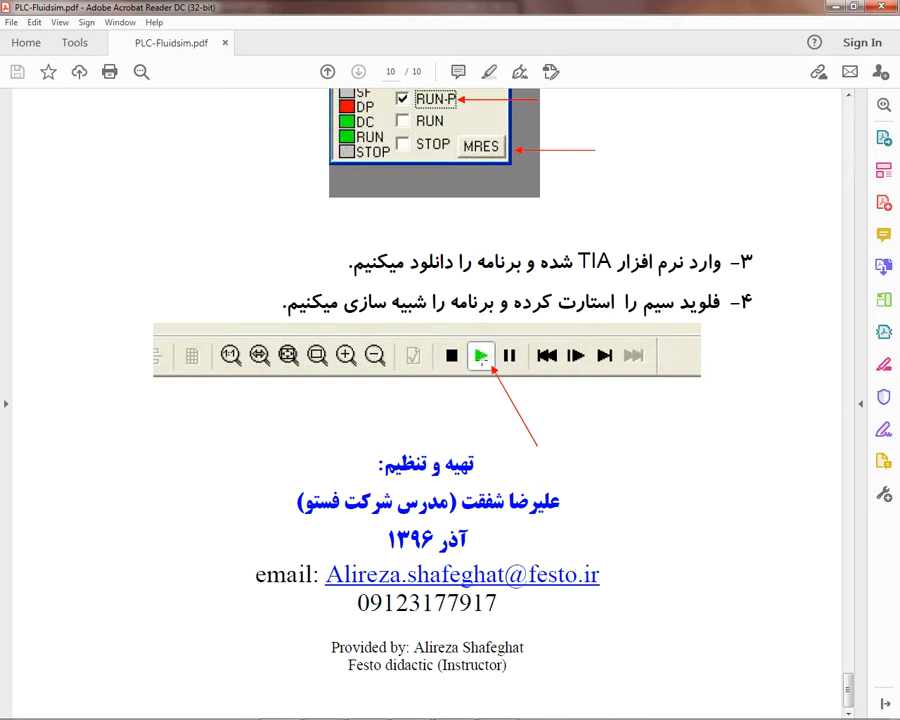
pyautogui.moveTo(534, 712)
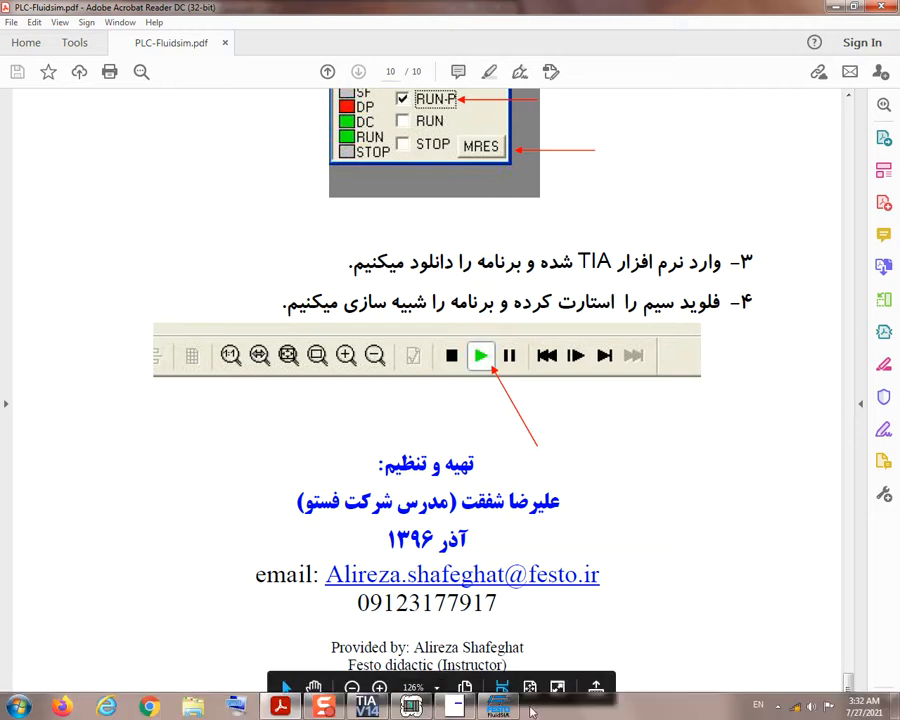
pyautogui.click(503, 708)
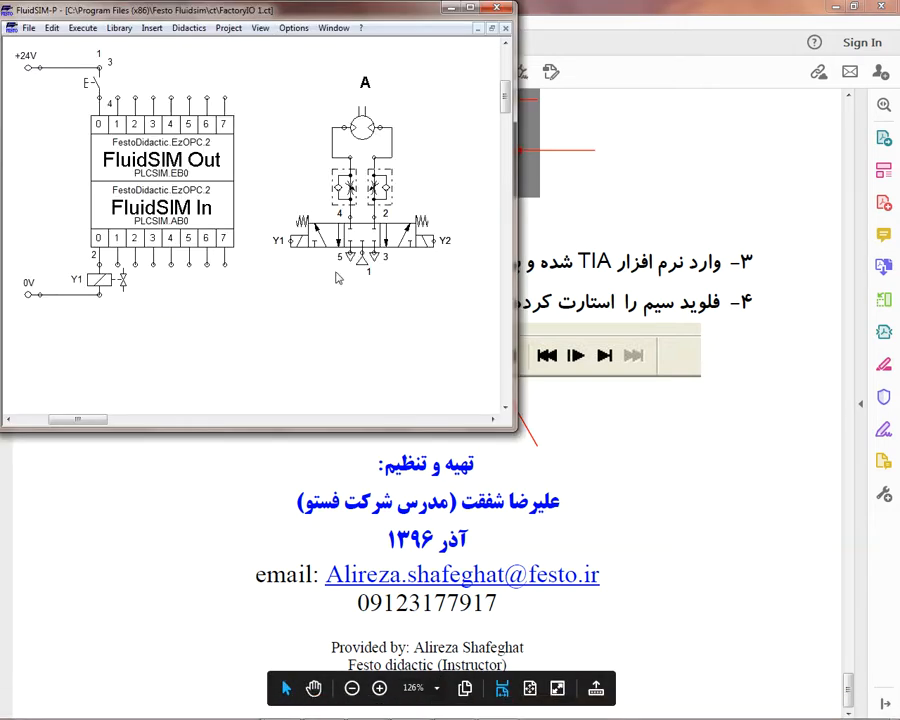
pyautogui.click(48, 30)
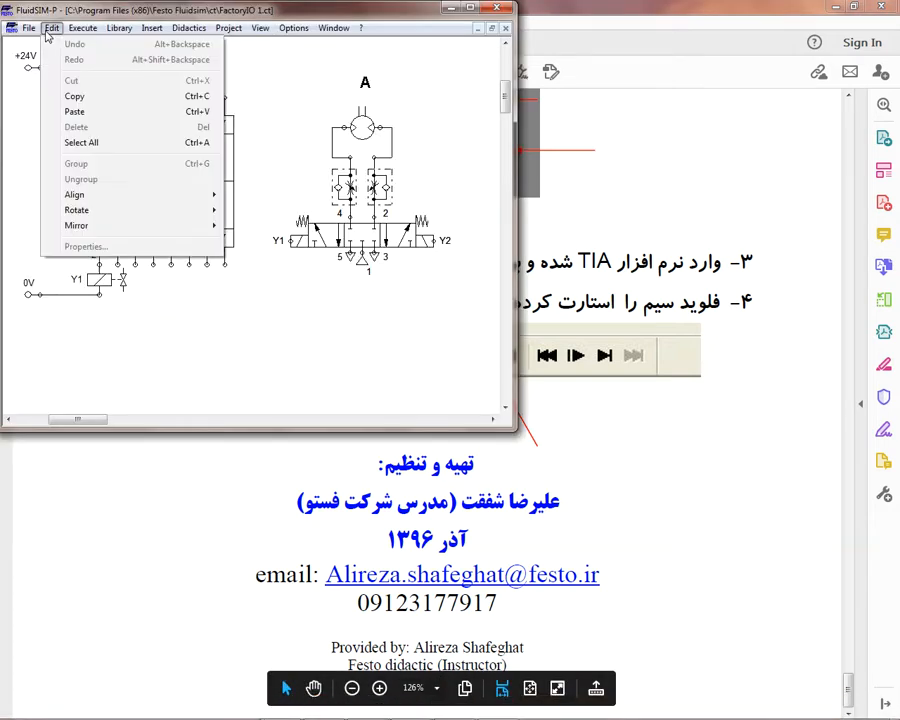
pyautogui.moveTo(32, 34)
pyautogui.moveTo(82, 28)
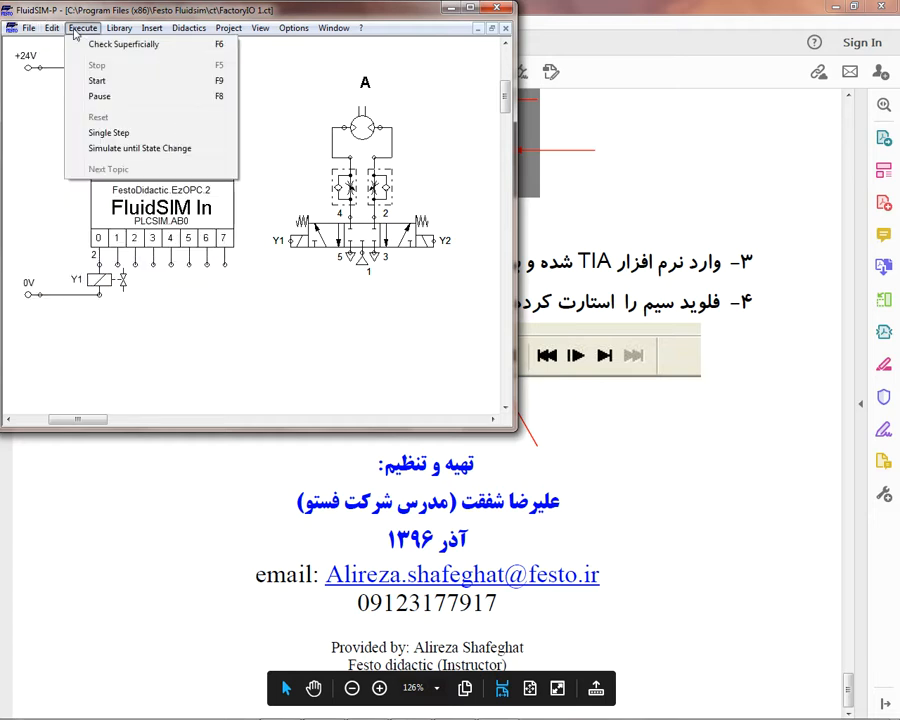
pyautogui.click(99, 82)
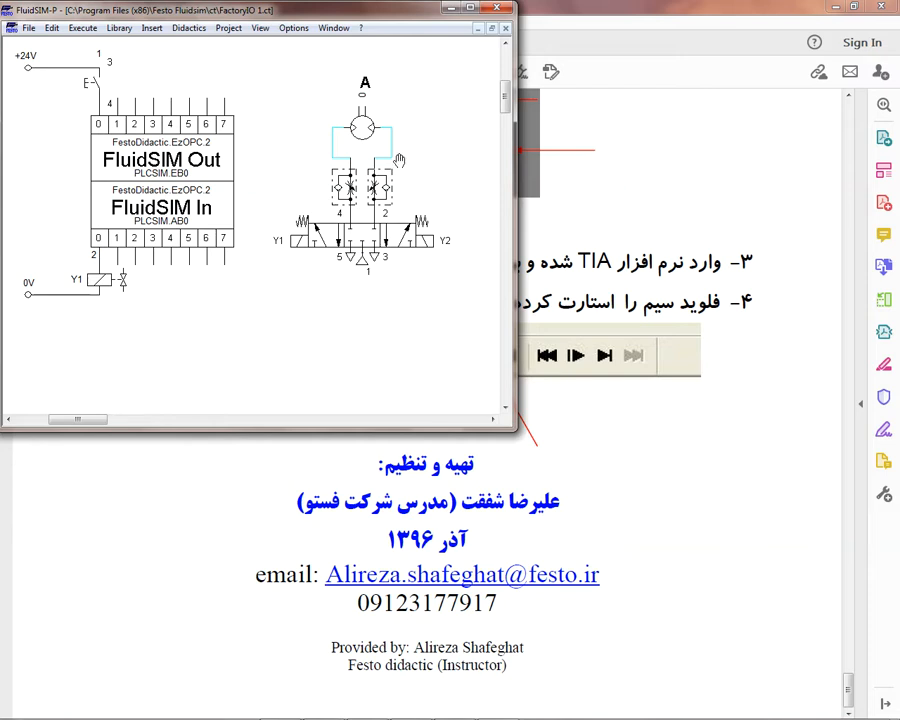
# Step: Switch to TIA Portal, zoom the Block_1 [FB1] sequence out to 60% and turn on online monitoring
pyautogui.scroll(-2, 623, 543)
pyautogui.scroll(1, 627, 537)
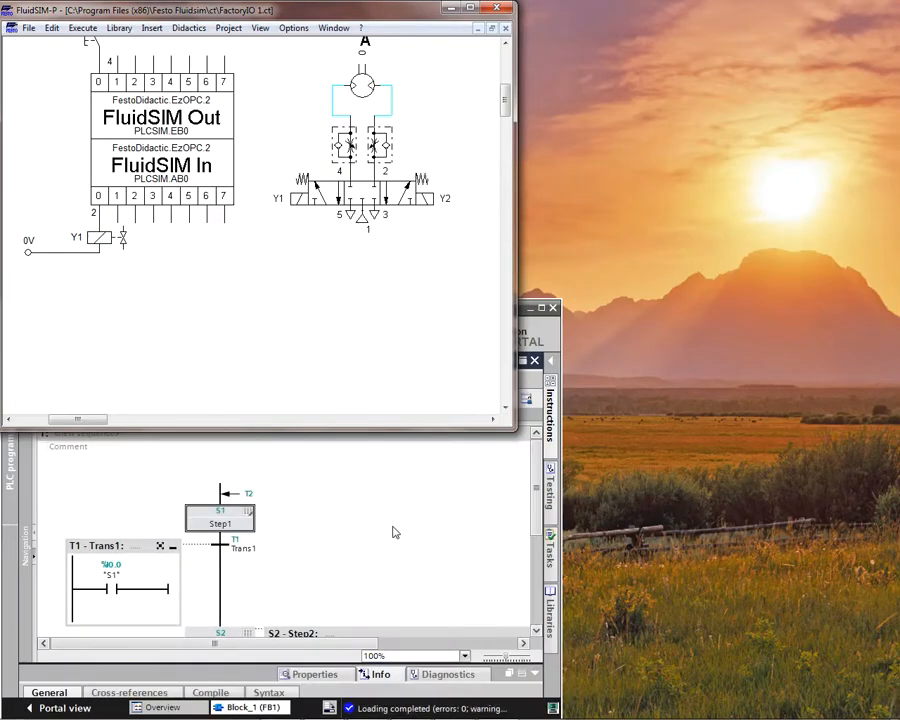
pyautogui.scroll(-2, 395, 533)
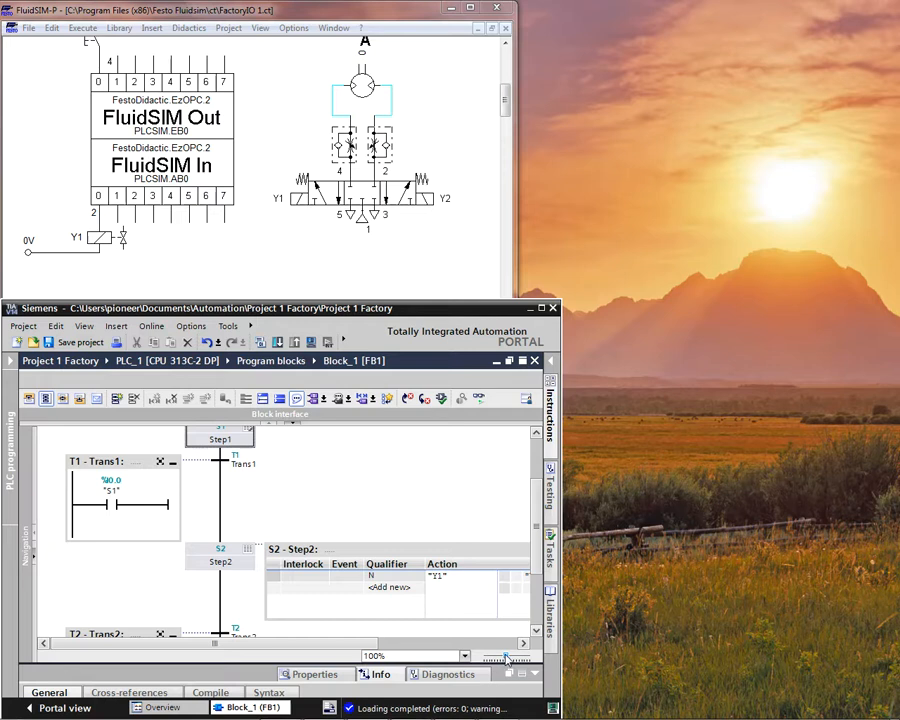
pyautogui.moveTo(506, 659); pyautogui.dragTo(503, 660)
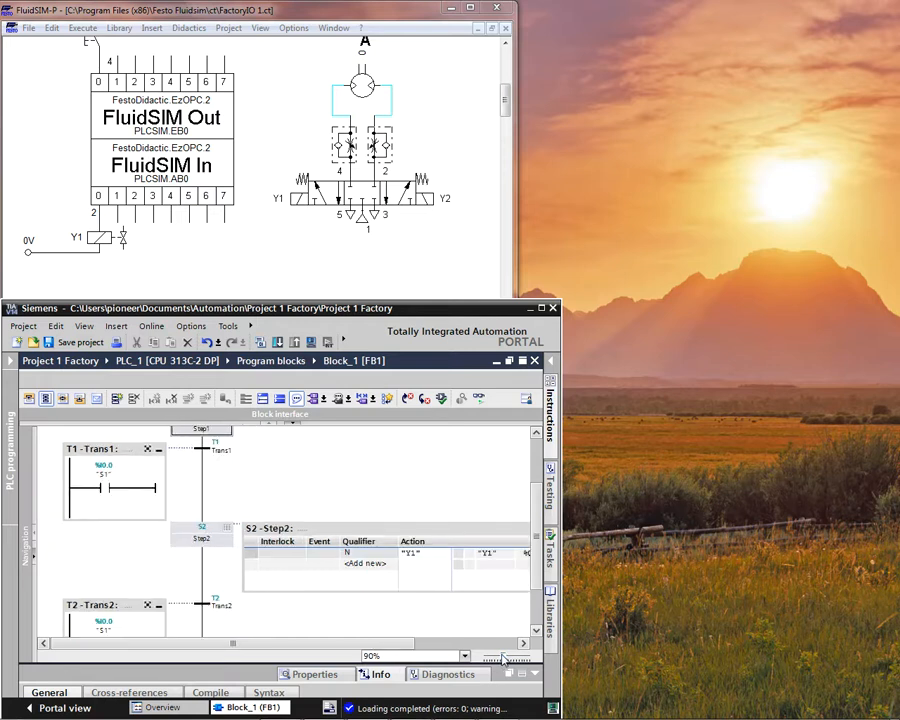
pyautogui.moveTo(503, 659); pyautogui.dragTo(498, 660)
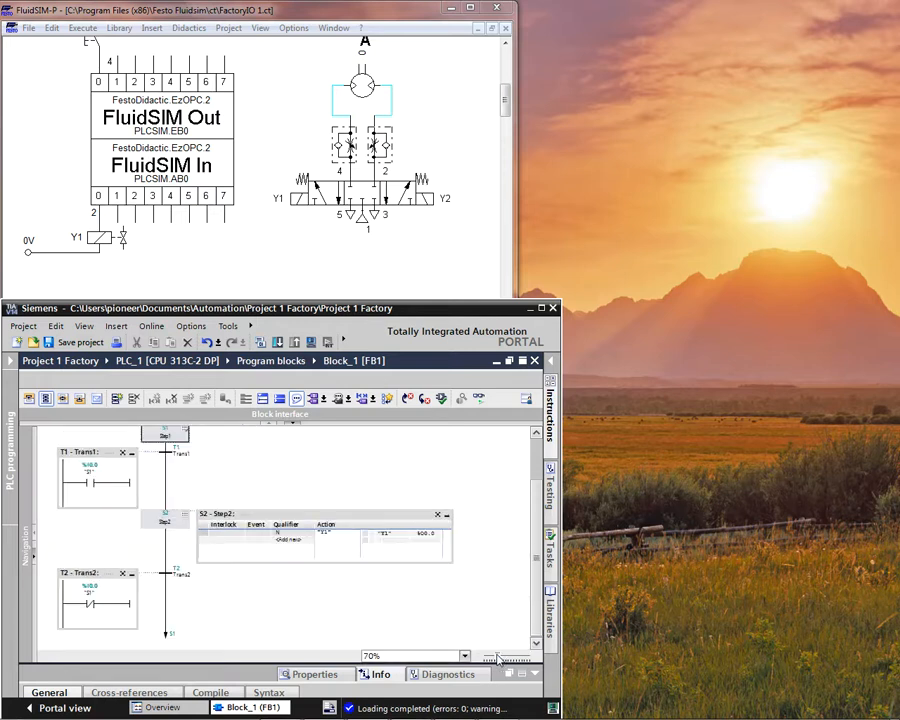
pyautogui.moveTo(532, 549); pyautogui.dragTo(531, 542)
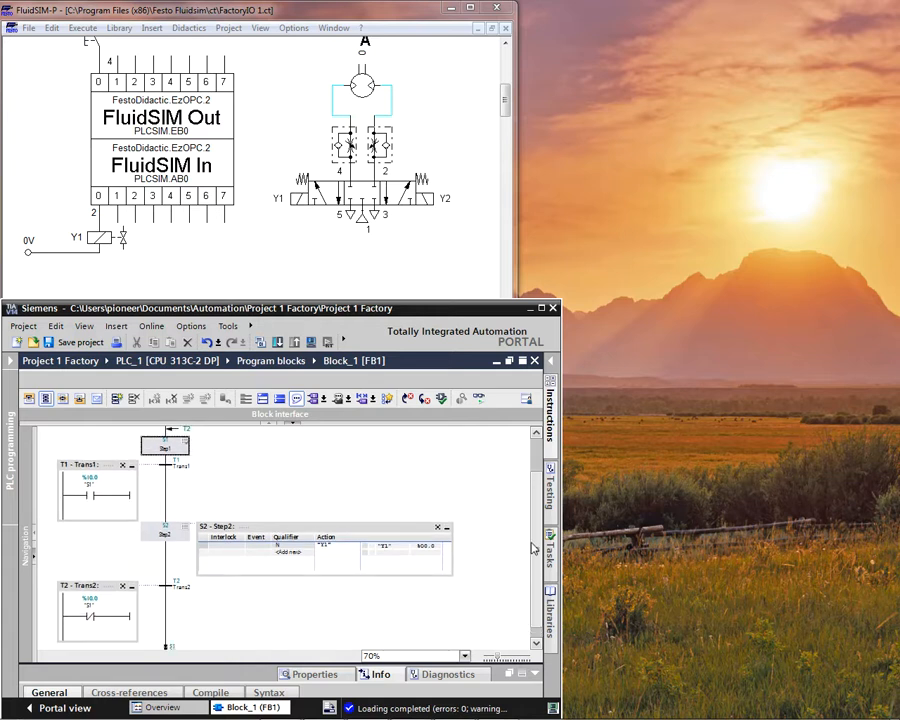
pyautogui.moveTo(498, 657); pyautogui.dragTo(493, 657)
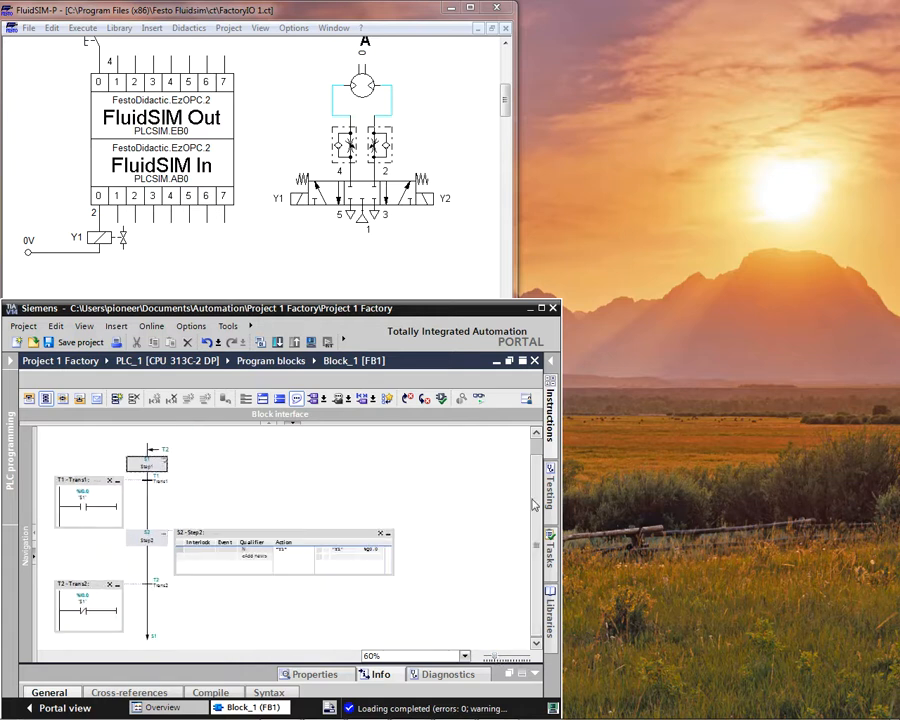
pyautogui.click(478, 399)
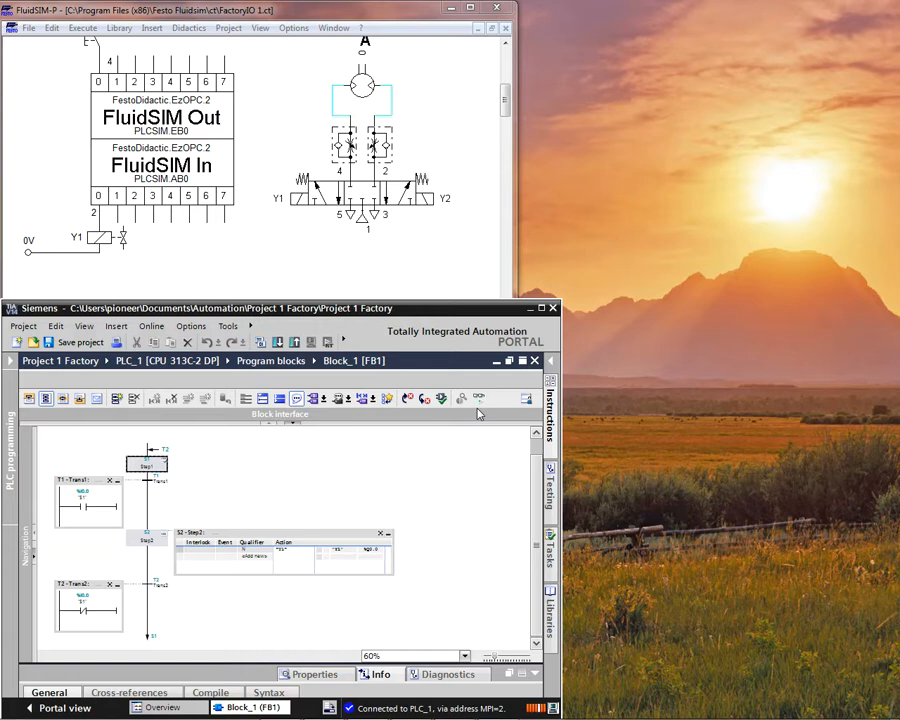
pyautogui.click(478, 399)
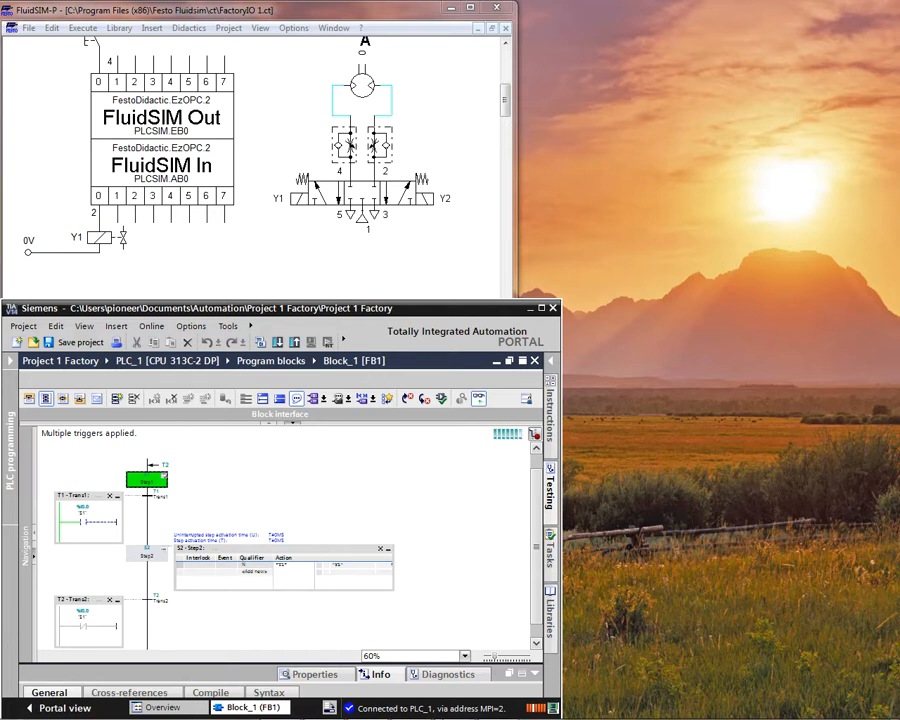
# Step: Place the S7-PLCSIM1 window below the FluidSIM-P circuit and above the monitored sequence, keeping the full circuit in view
pyautogui.click(424, 710)
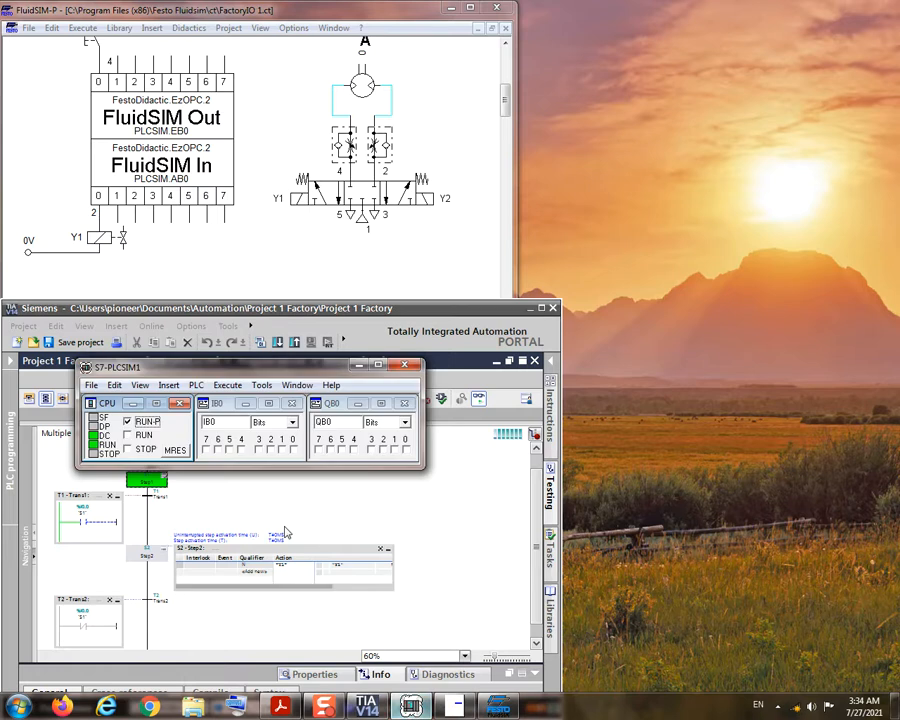
pyautogui.moveTo(304, 254); pyautogui.dragTo(240, 338)
pyautogui.click(424, 262)
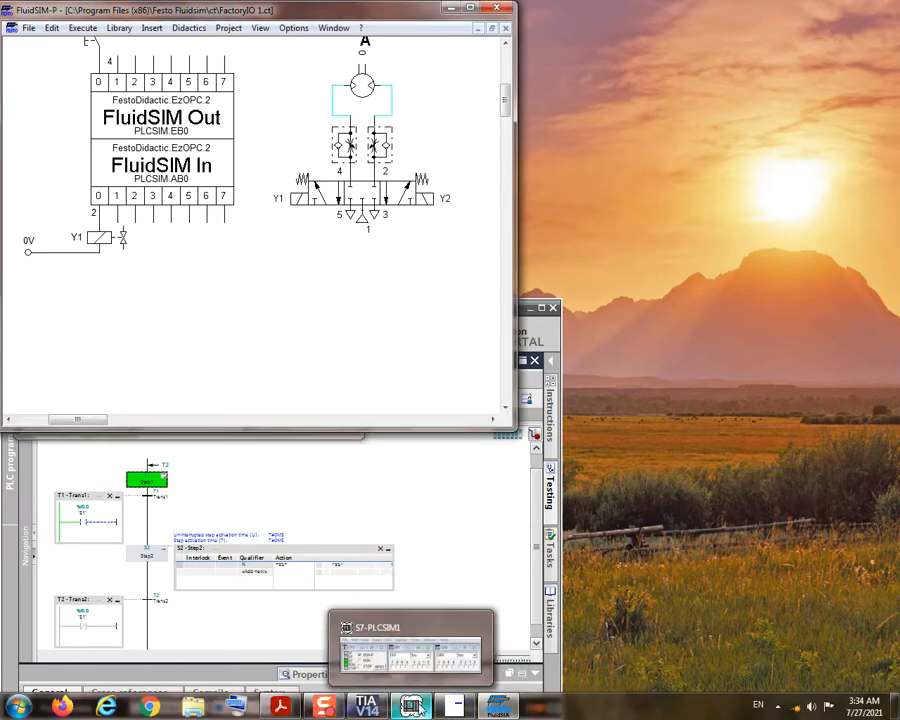
pyautogui.click(414, 706)
pyautogui.moveTo(221, 339)
pyautogui.mouseDown()
pyautogui.moveTo(222, 302)
pyautogui.moveTo(210, 328)
pyautogui.mouseUp()
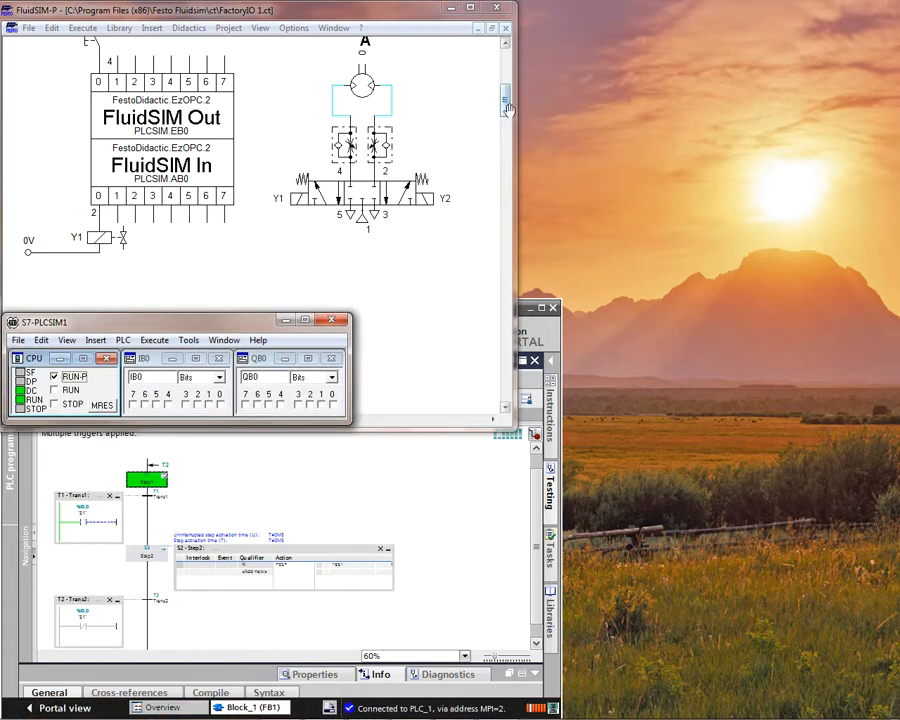
pyautogui.moveTo(507, 110); pyautogui.dragTo(509, 104)
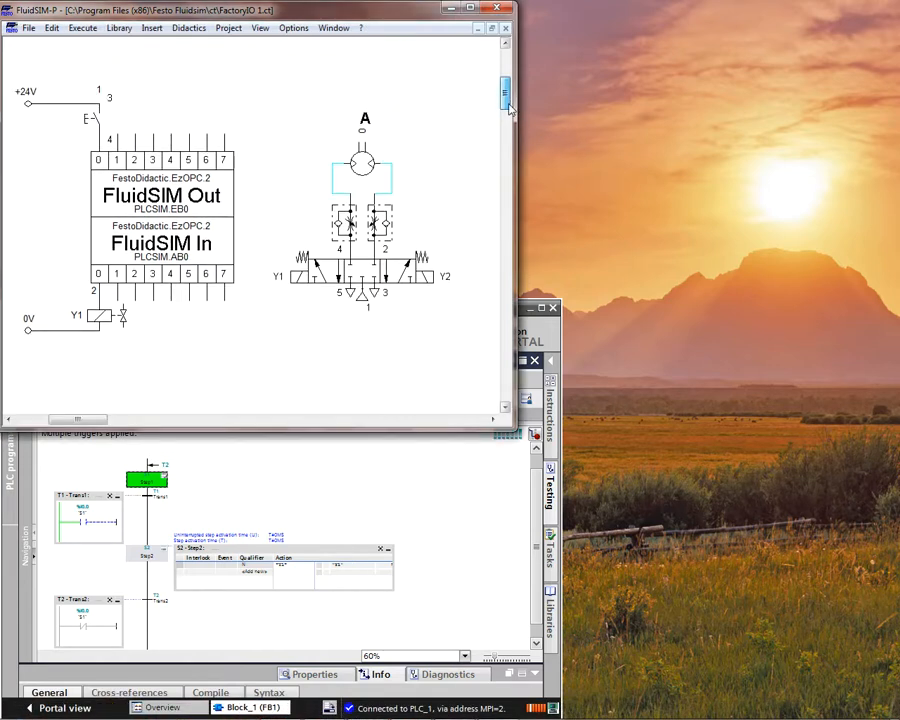
pyautogui.moveTo(510, 109); pyautogui.dragTo(510, 112)
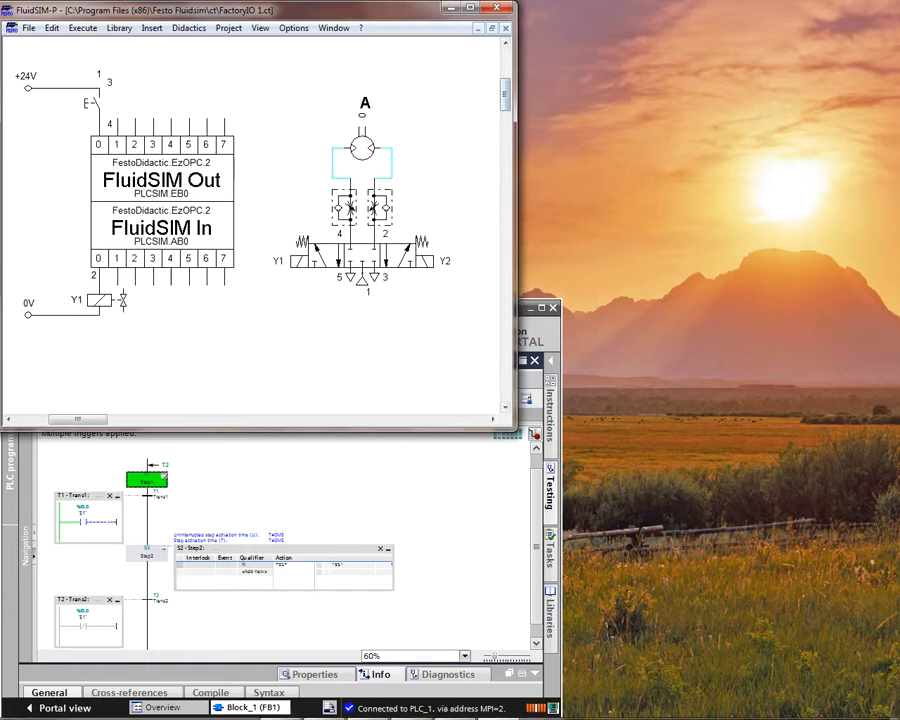
pyautogui.click(411, 707)
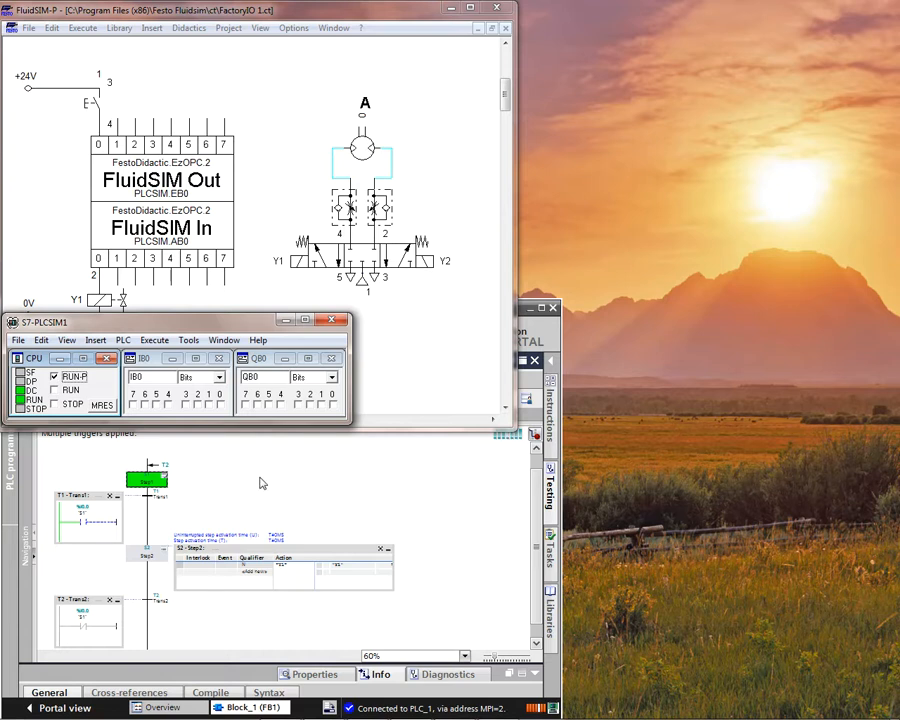
# Step: Launch Factory IO and open scene 1 from My Scenes
pyautogui.moveTo(20, 708)
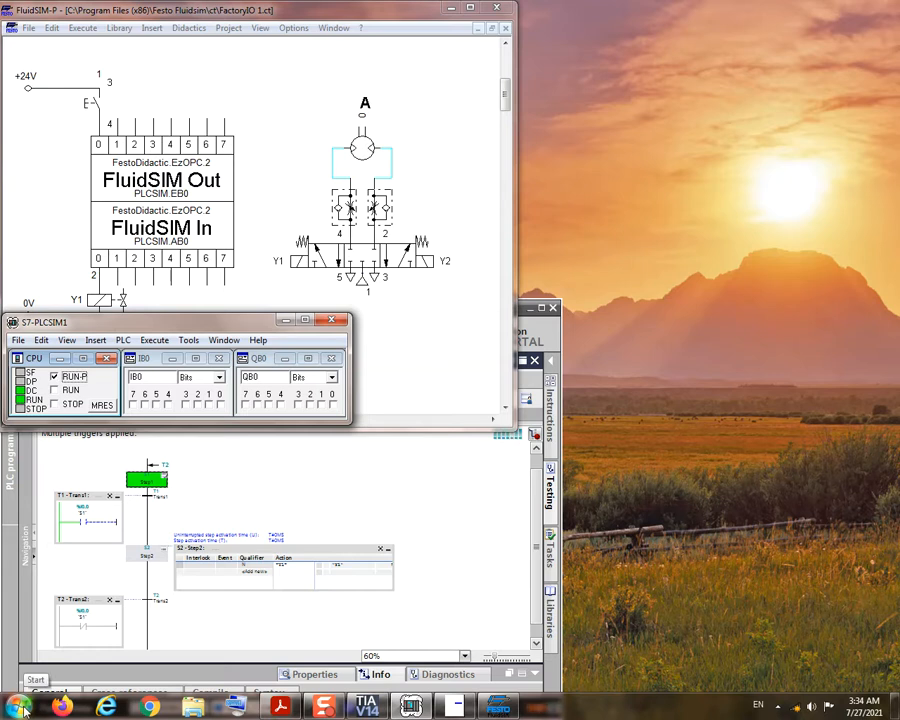
pyautogui.click(20, 708)
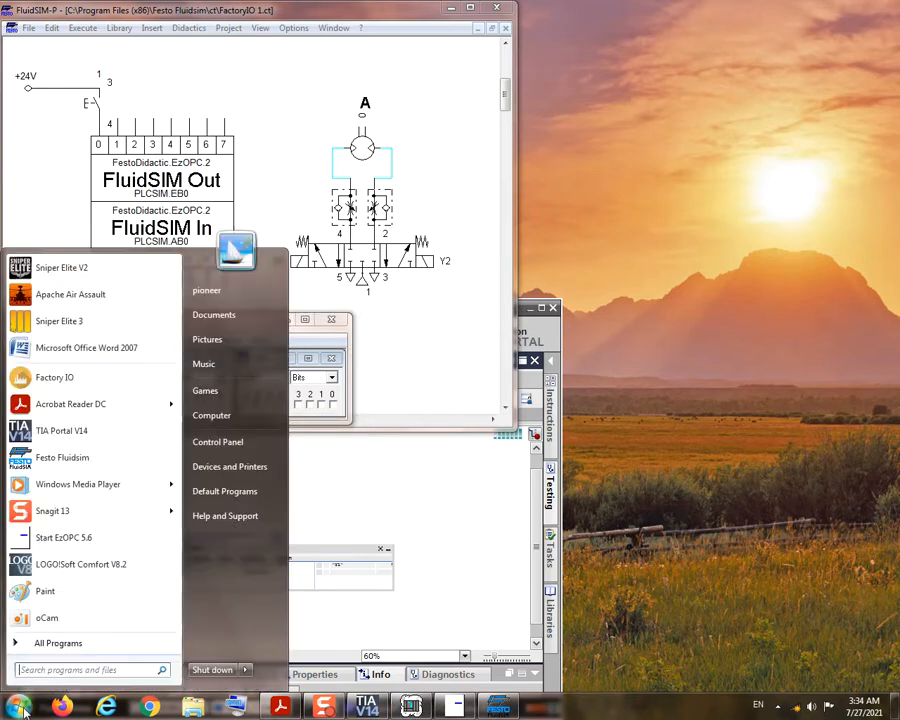
pyautogui.click(69, 379)
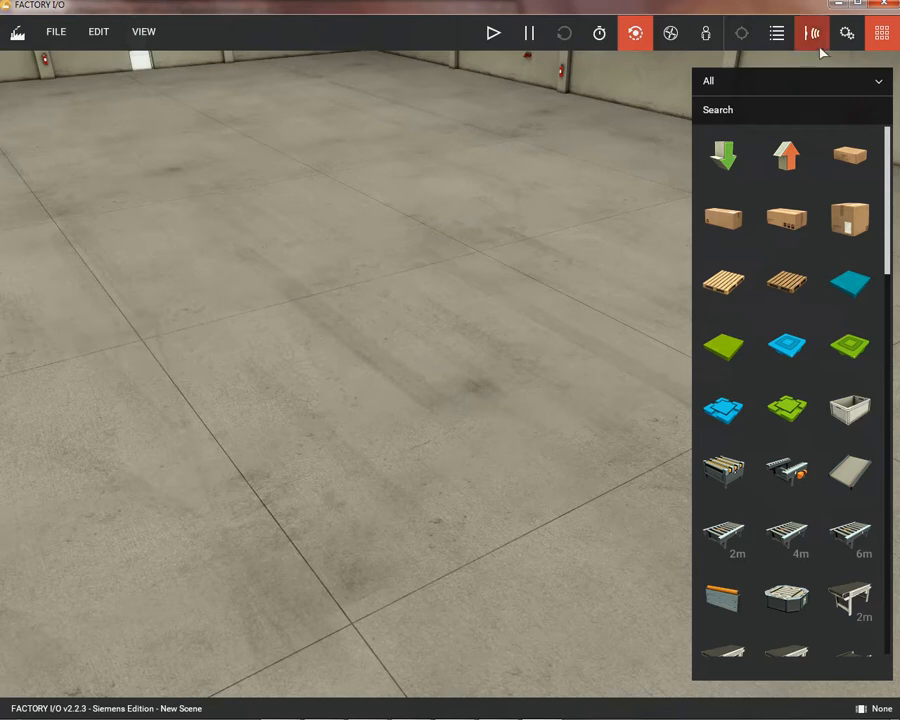
pyautogui.click(890, 42)
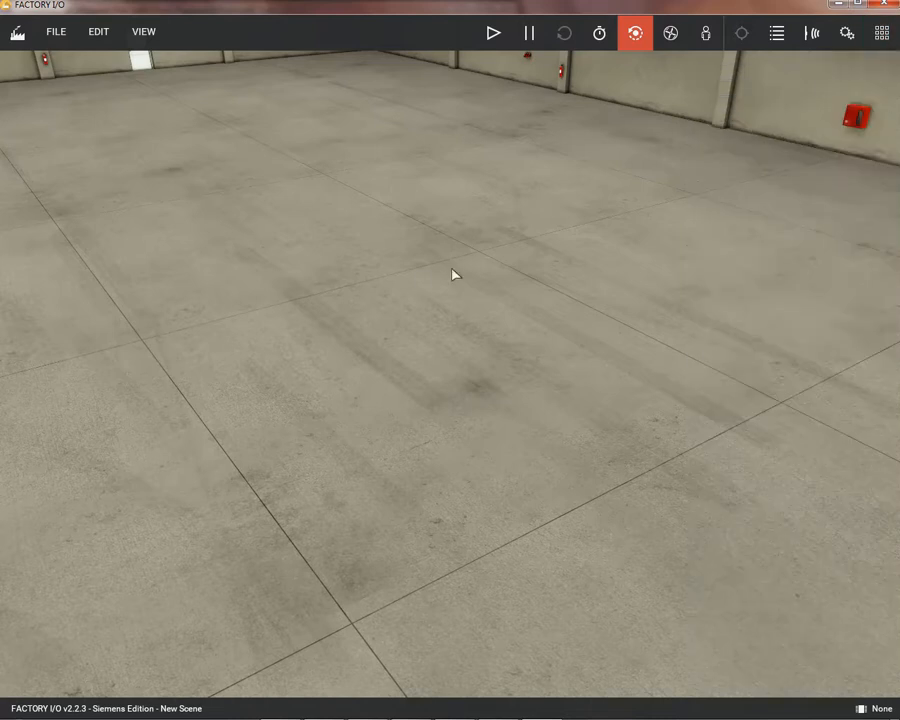
pyautogui.click(58, 38)
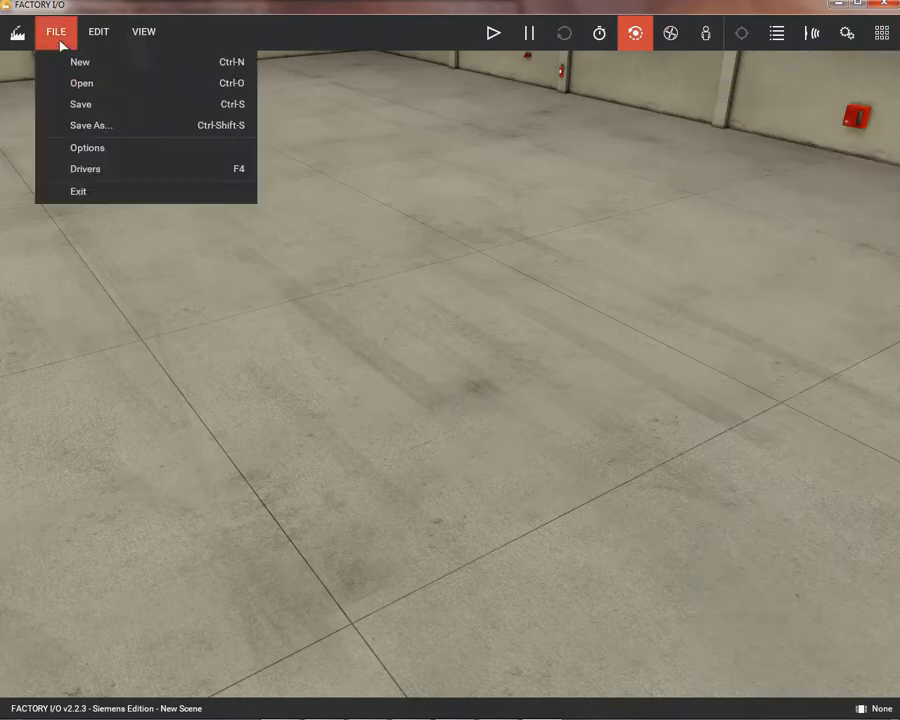
pyautogui.click(101, 95)
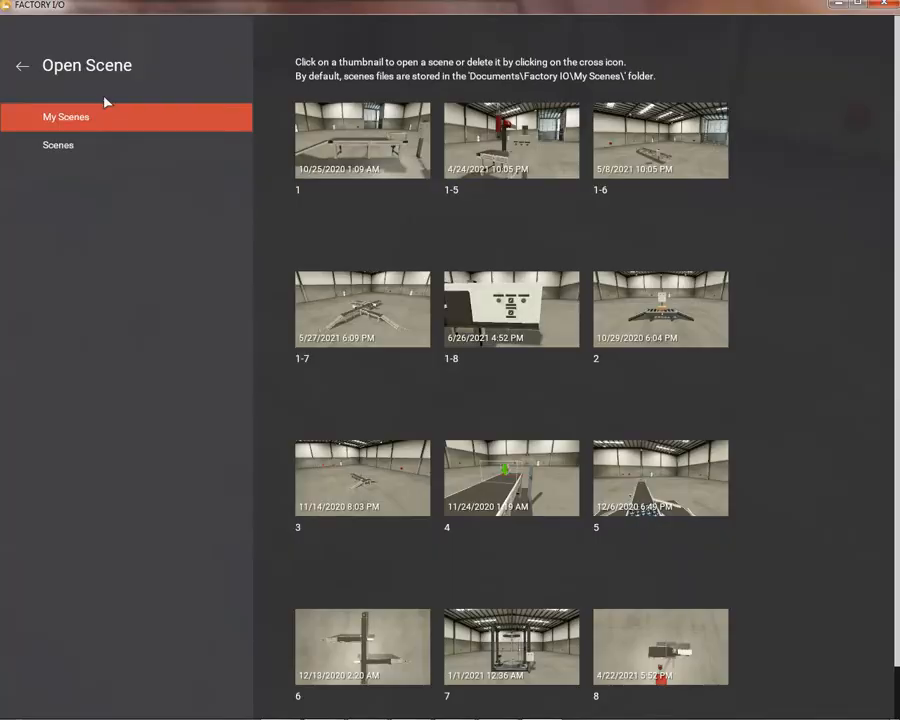
pyautogui.click(374, 173)
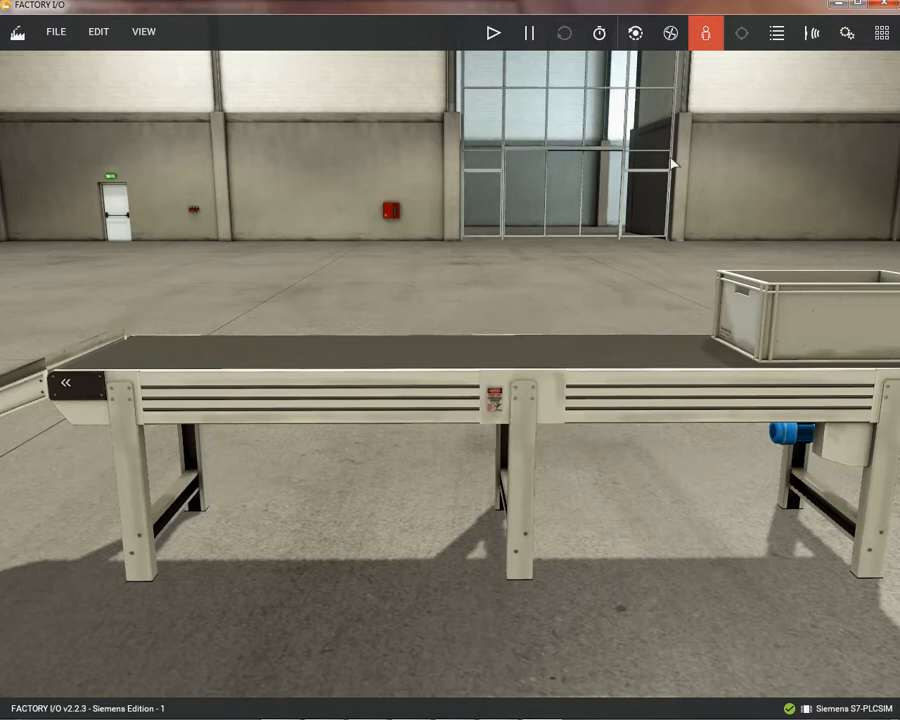
# Step: Switch scene 1 to the orbit camera and frame the whole conveyor, chute and control box
pyautogui.click(637, 34)
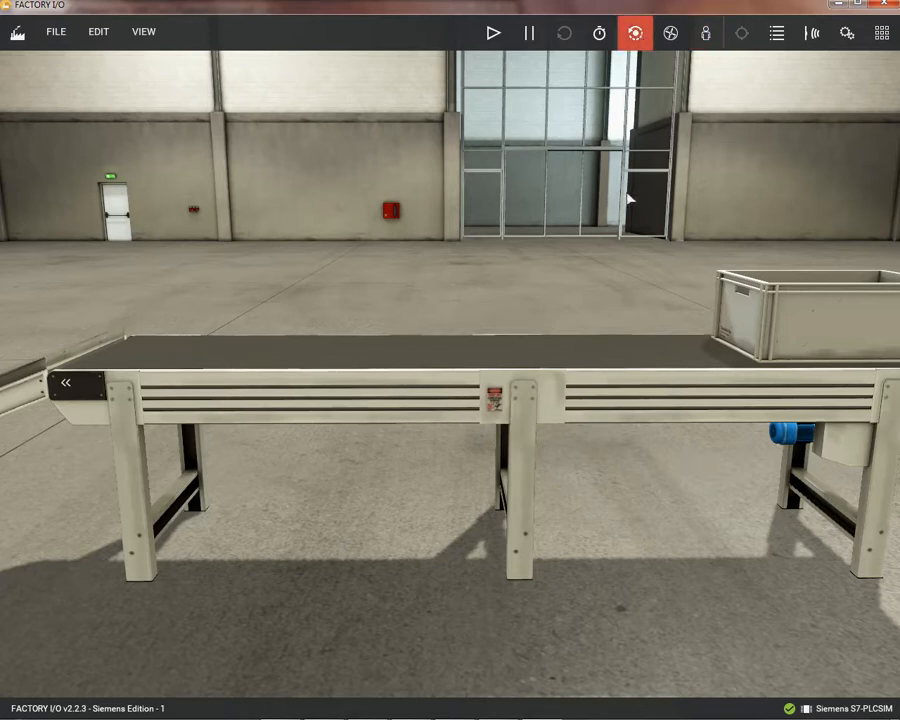
pyautogui.scroll(-5, 628, 200)
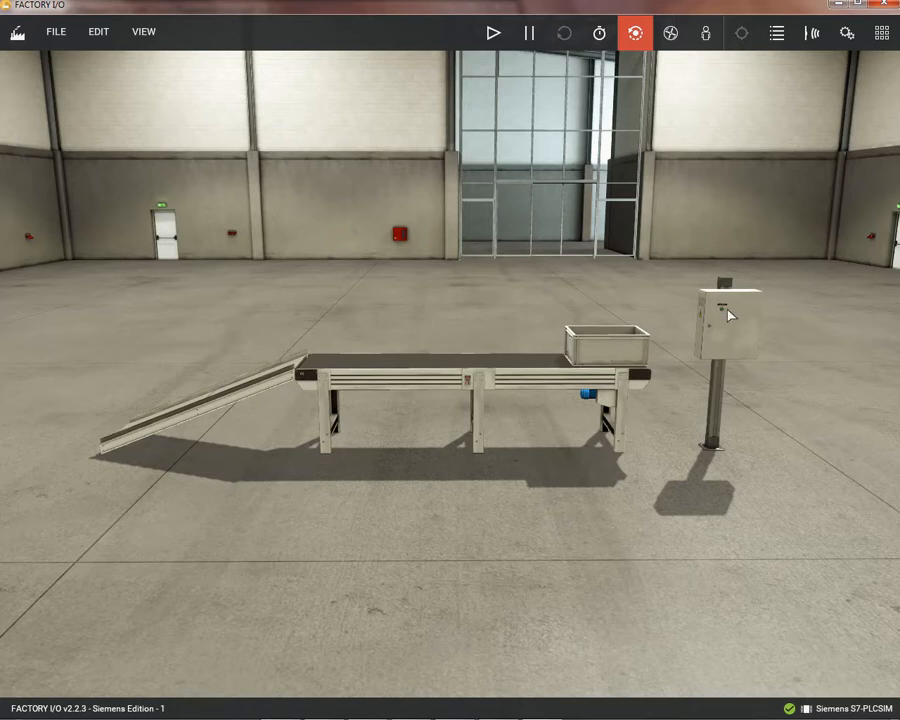
pyautogui.scroll(5, 730, 315)
pyautogui.scroll(-4, 731, 315)
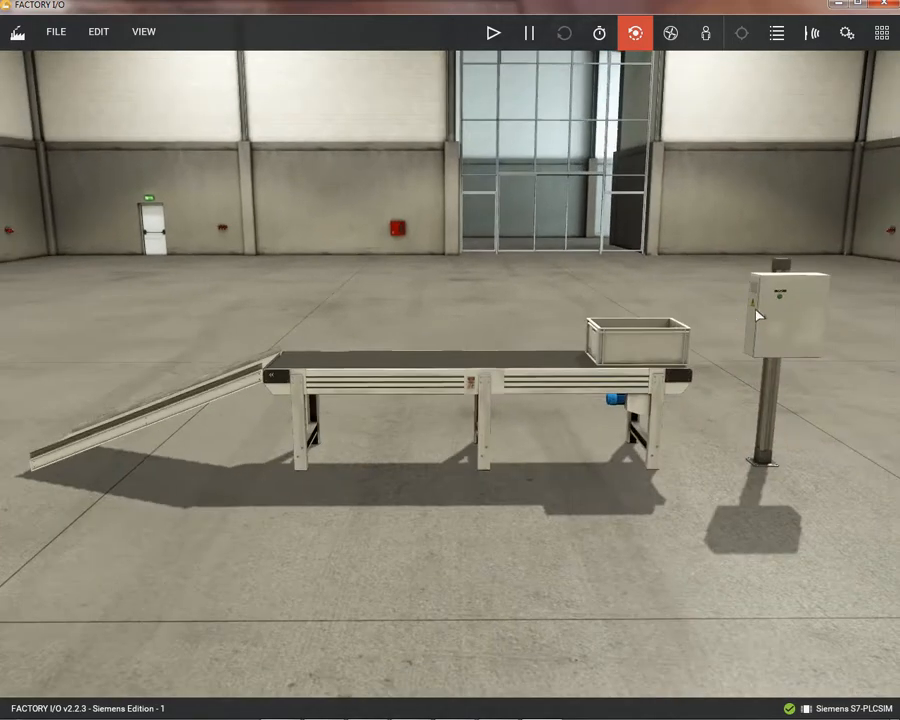
pyautogui.scroll(3, 780, 306)
pyautogui.scroll(-2, 801, 303)
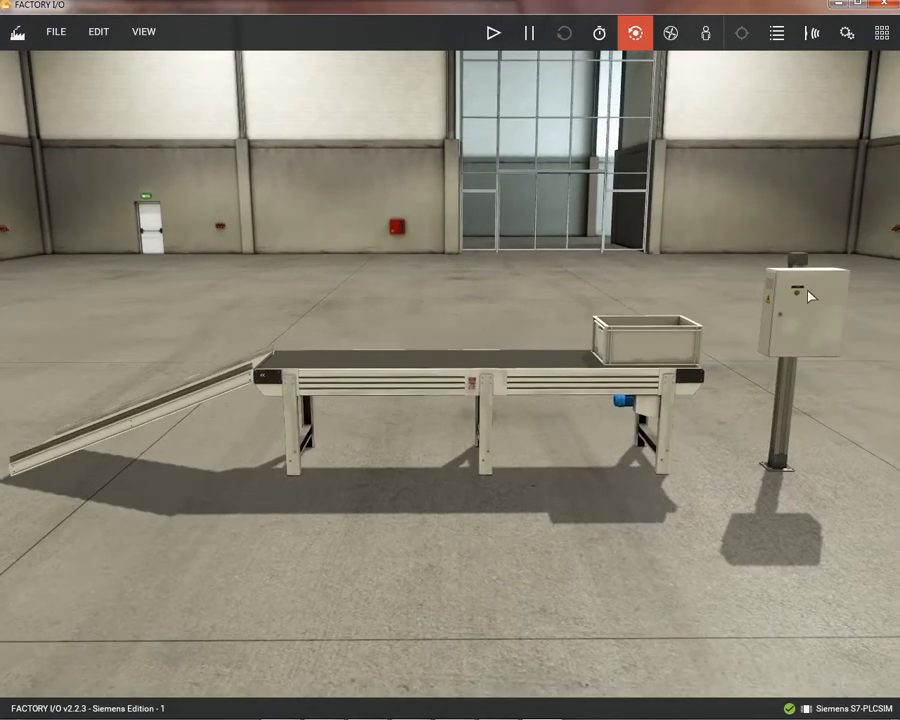
pyautogui.scroll(3, 810, 296)
pyautogui.scroll(-2, 811, 296)
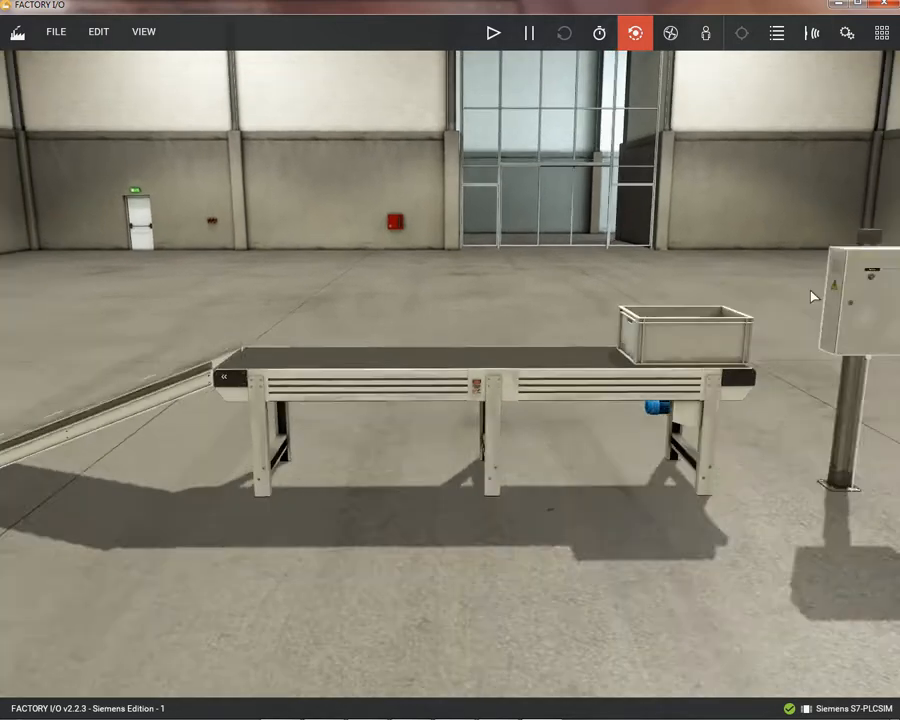
pyautogui.scroll(-2, 812, 296)
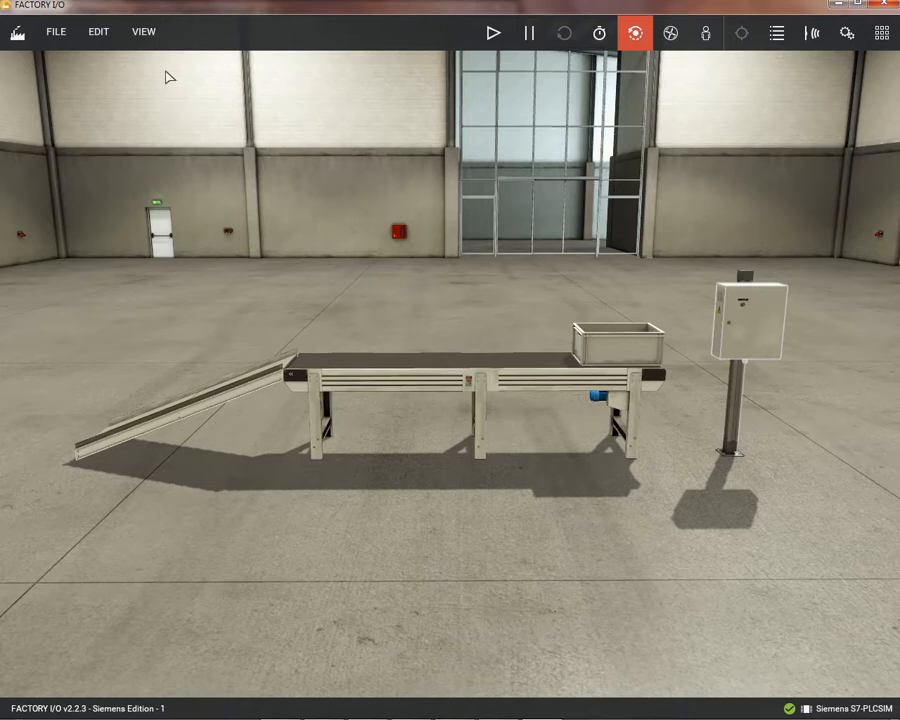
# Step: Open the scene's driver settings and go through the available drivers, keeping Siemens S7-PLCSIM as the driver
pyautogui.click(60, 42)
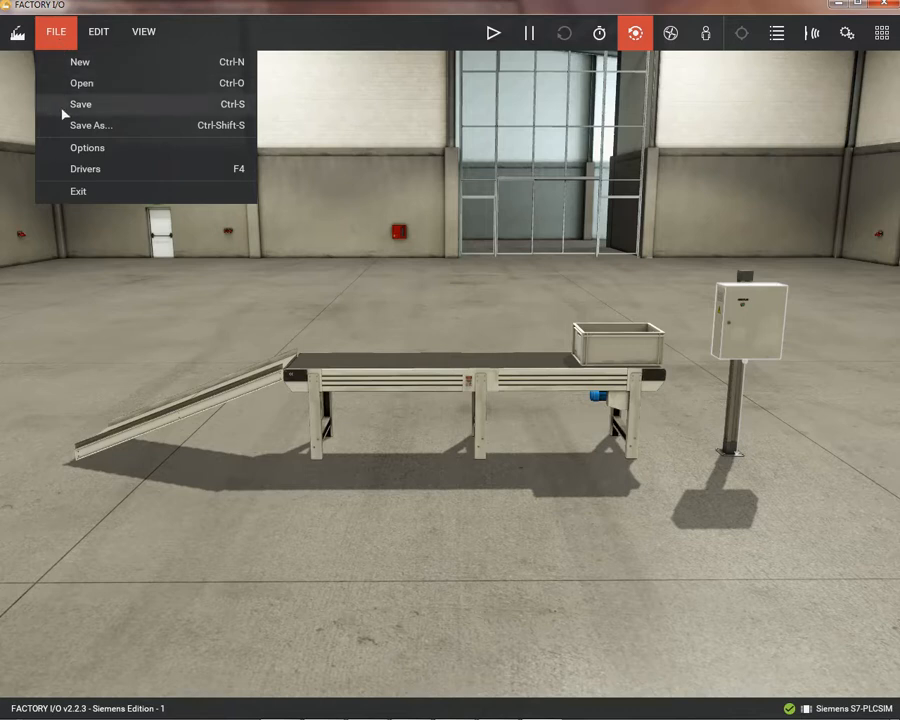
pyautogui.click(111, 179)
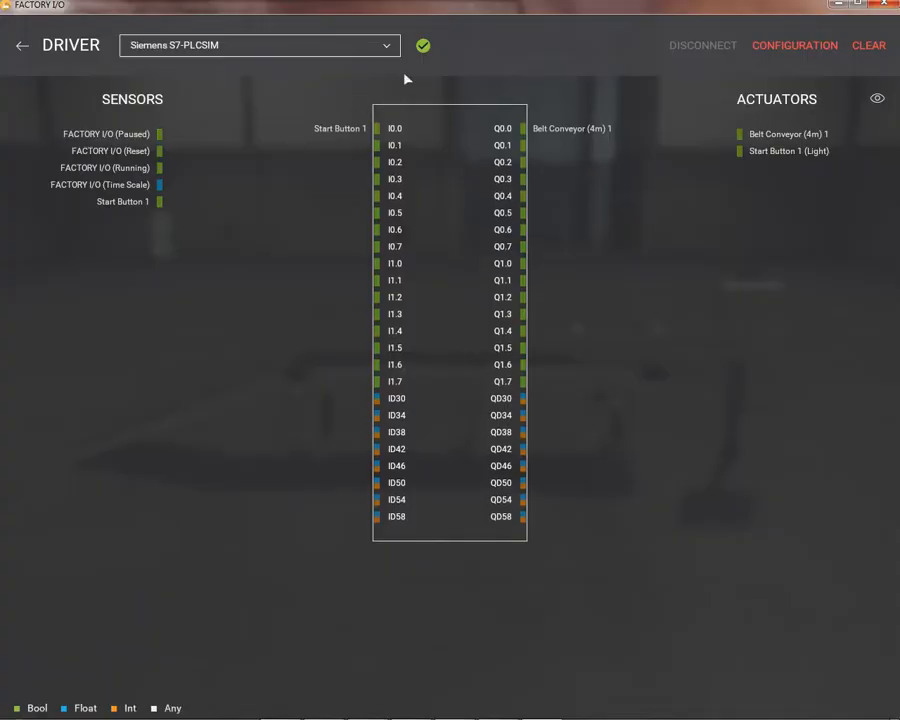
pyautogui.click(388, 48)
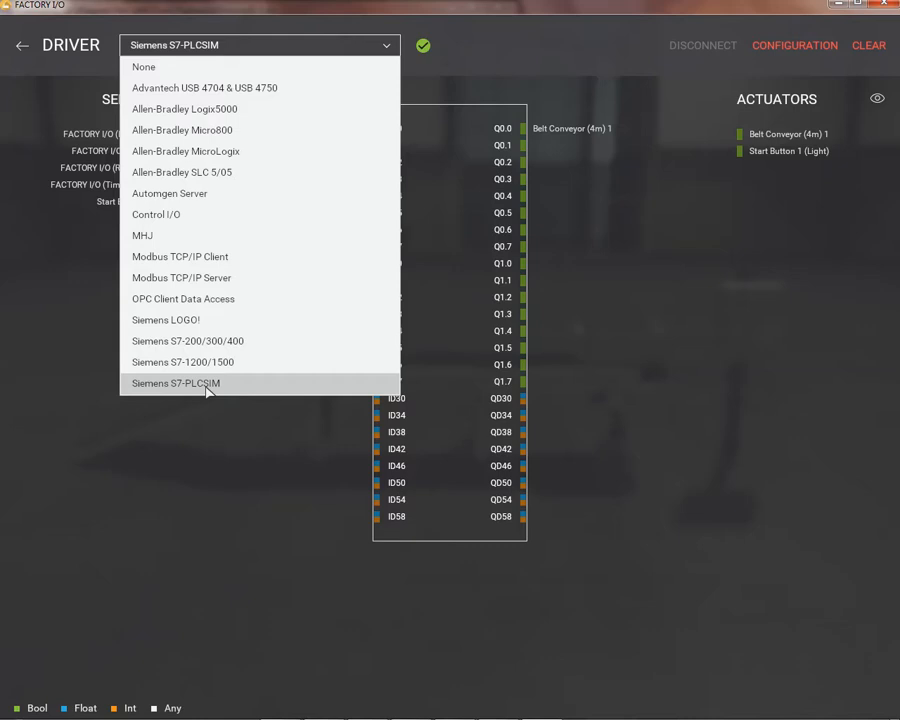
pyautogui.click(211, 447)
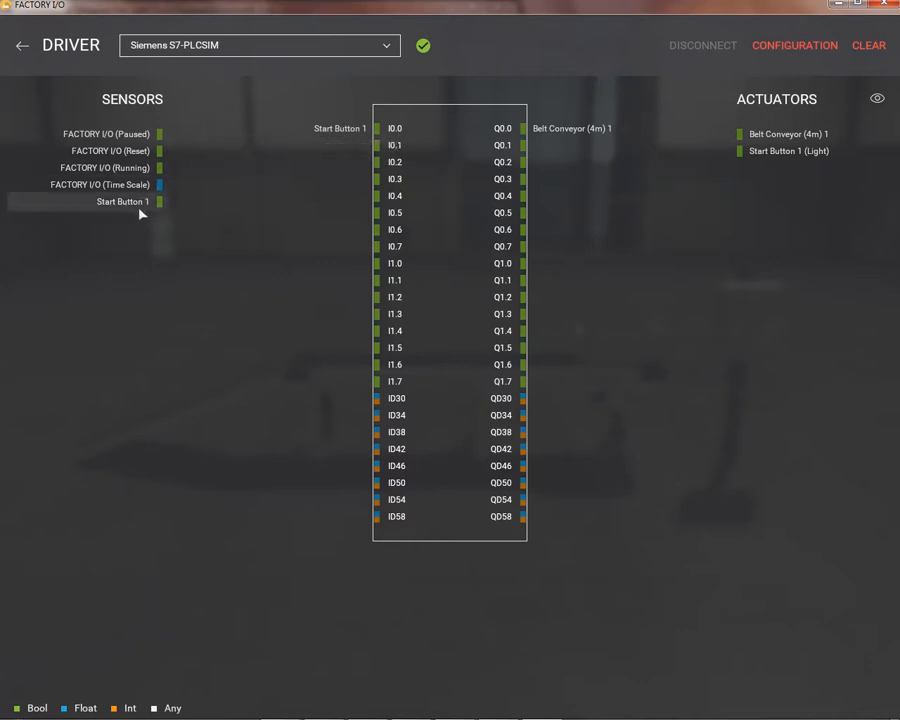
# Step: Assign sensor Start Button 1 to I0.0 and actuator Belt Conveyor (4m) 1 to Q0.0, and return to the scene
pyautogui.moveTo(143, 205); pyautogui.dragTo(341, 135)
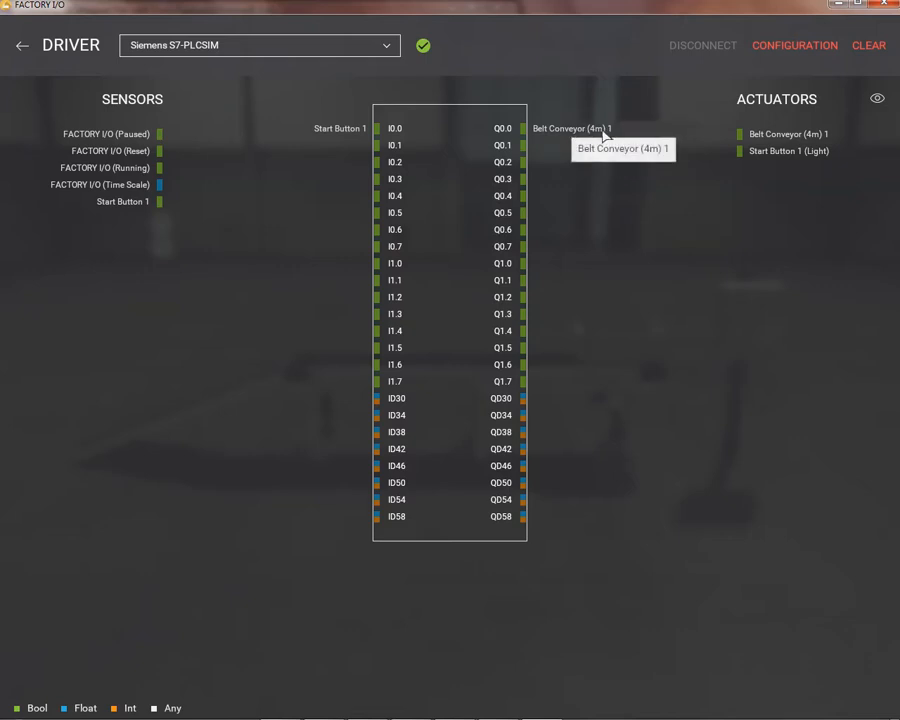
pyautogui.moveTo(779, 137); pyautogui.dragTo(550, 137)
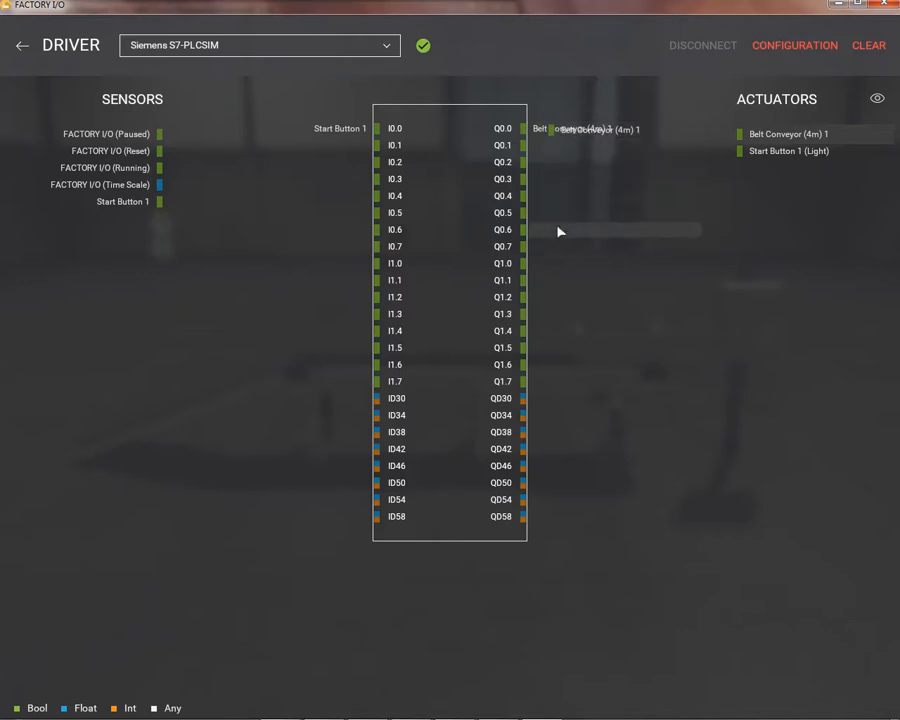
pyautogui.click(20, 47)
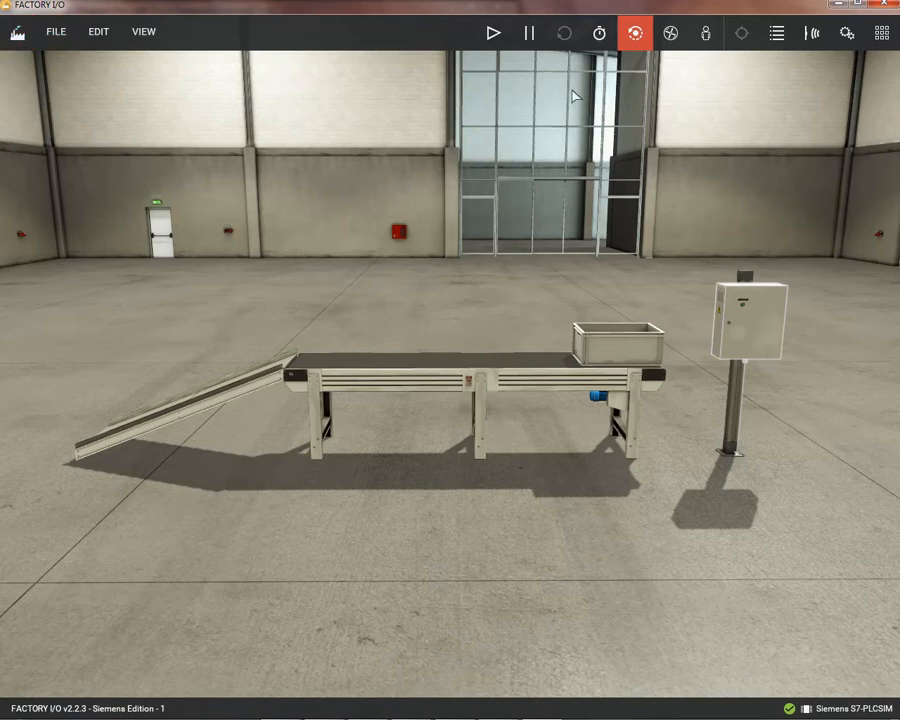
# Step: Switch the scene to run mode and narrow the Factory I/O window beside the FluidSIM-P circuit, leaving the whole circuit uncovered
pyautogui.click(492, 44)
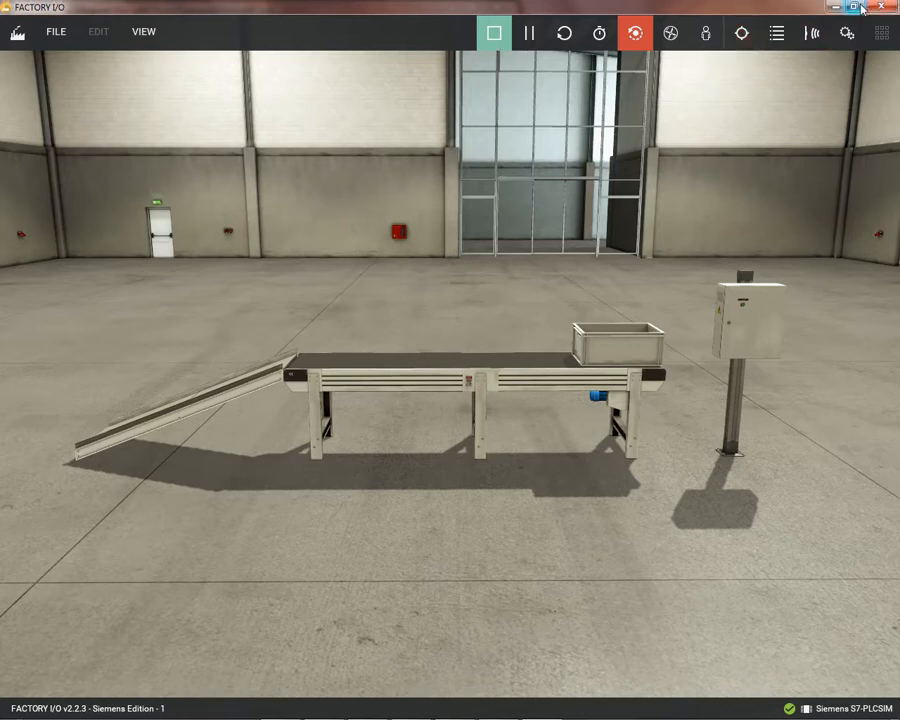
pyautogui.moveTo(774, 9); pyautogui.dragTo(688, 14)
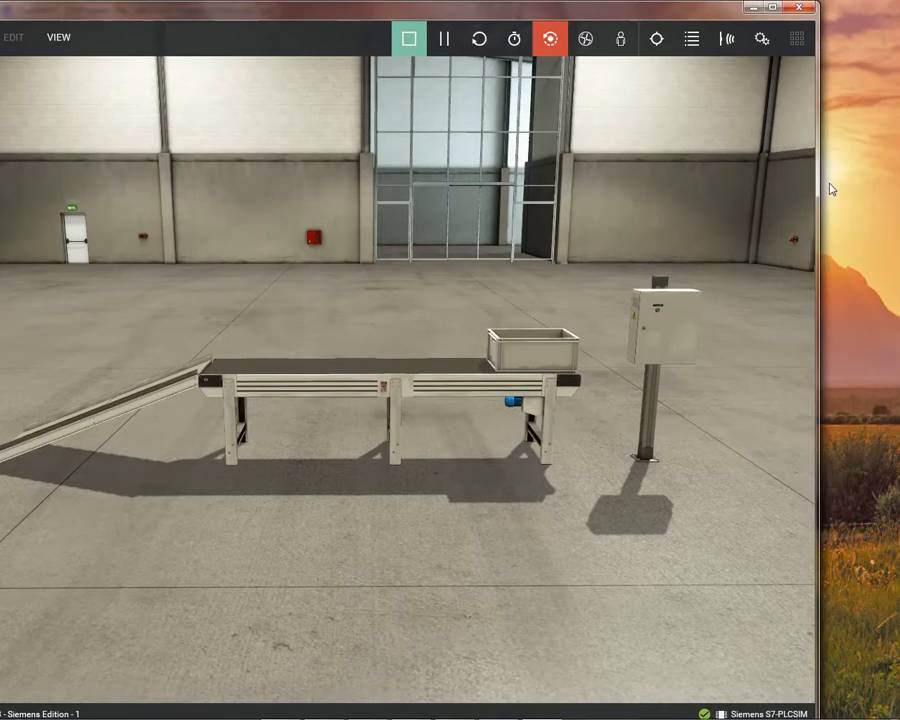
pyautogui.moveTo(818, 183); pyautogui.dragTo(435, 183)
pyautogui.moveTo(195, 14); pyautogui.dragTo(714, 18)
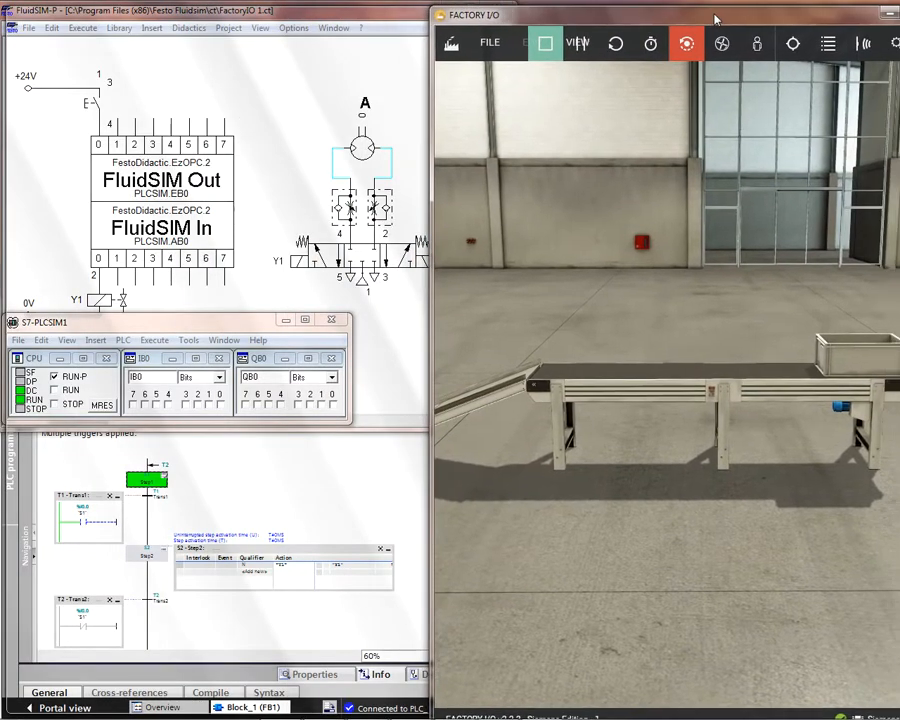
pyautogui.doubleClick(714, 18)
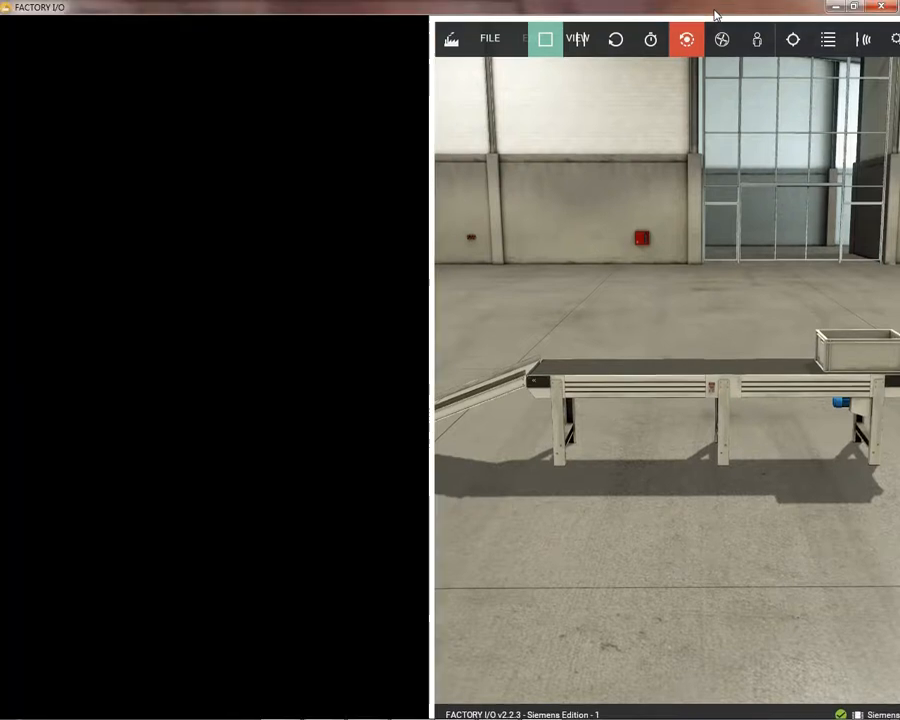
pyautogui.click(856, 10)
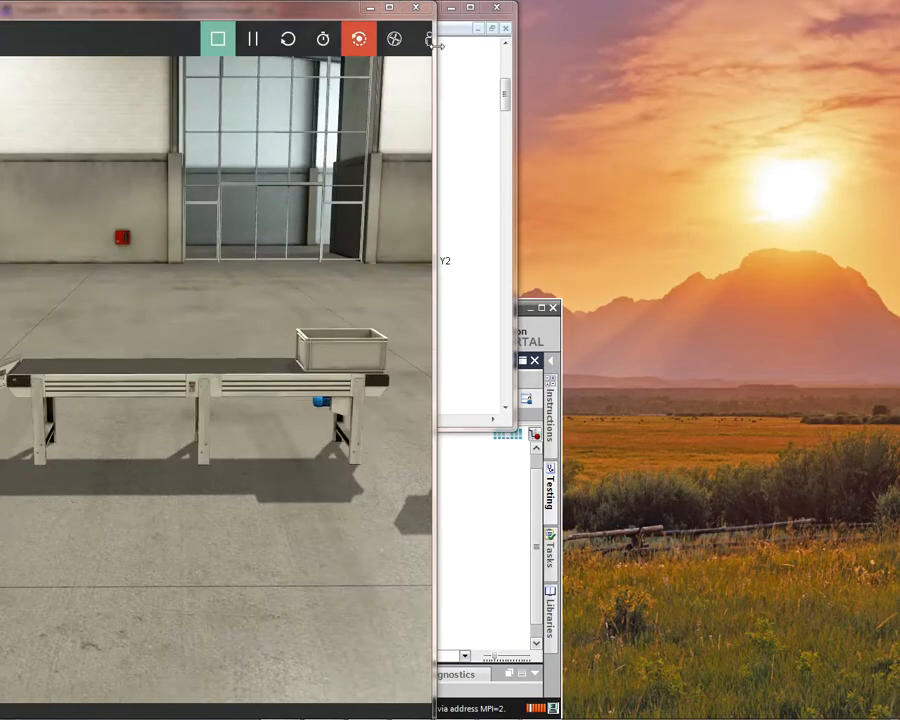
pyautogui.moveTo(438, 70); pyautogui.dragTo(412, 77)
pyautogui.moveTo(221, 14); pyautogui.dragTo(700, 17)
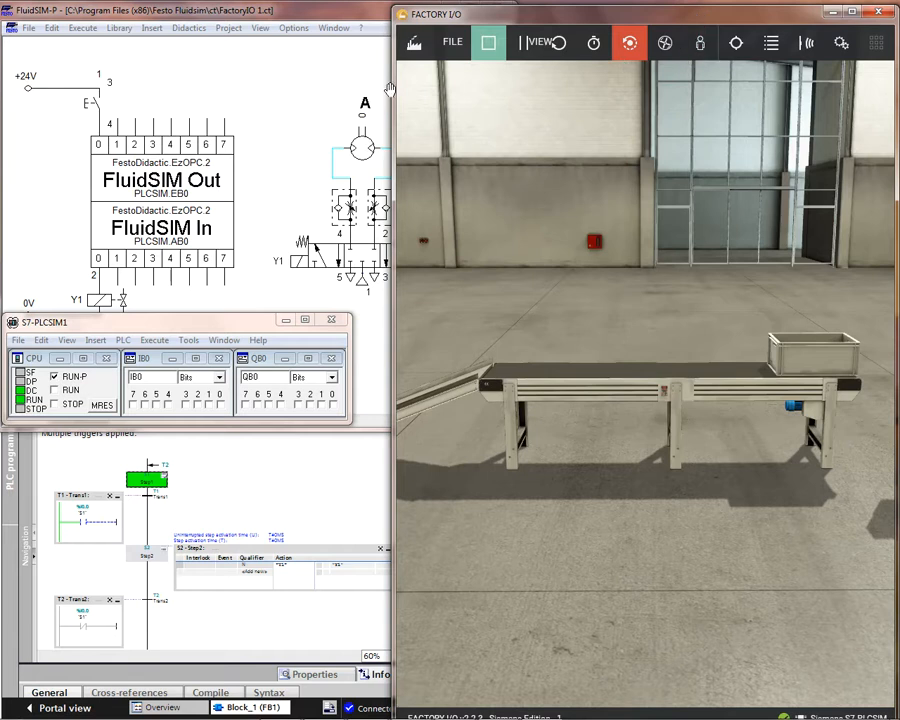
pyautogui.moveTo(390, 90); pyautogui.dragTo(473, 89)
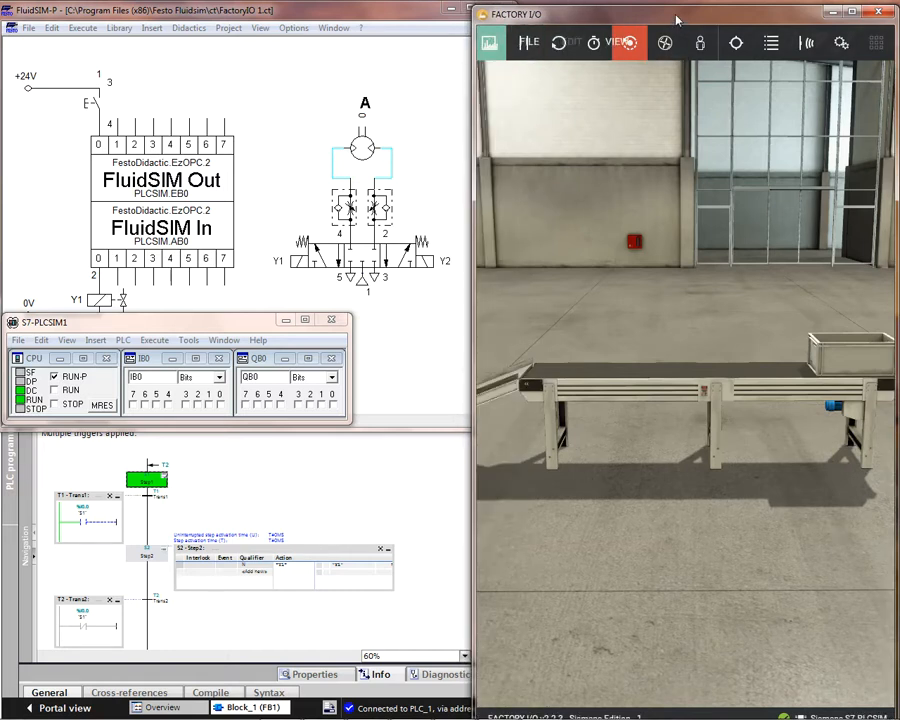
pyautogui.moveTo(677, 20); pyautogui.dragTo(677, 17)
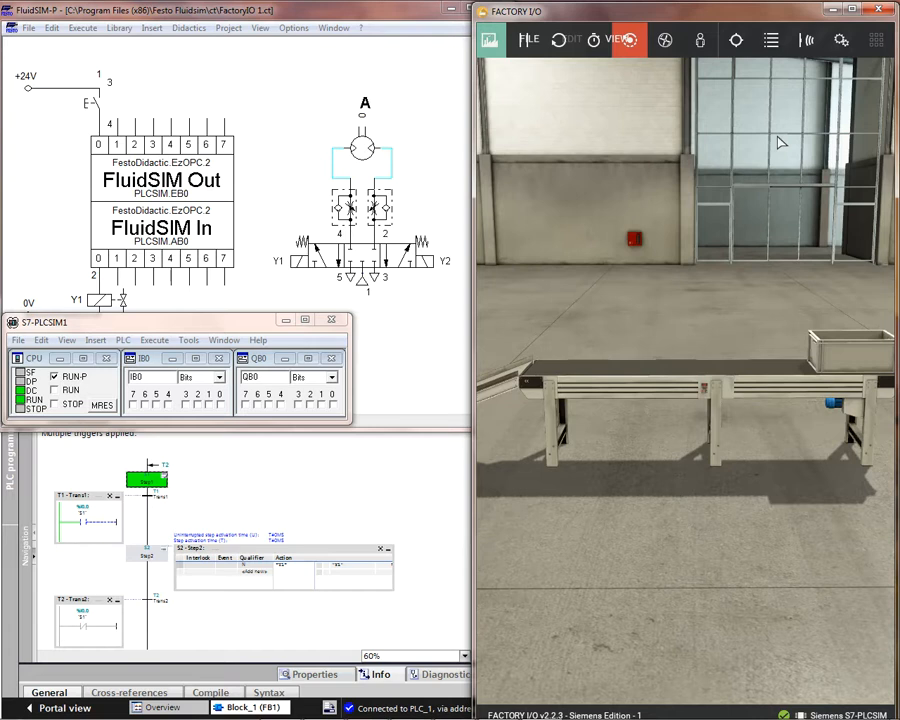
# Step: Actuate the green start button on the control box to run the belt conveyor with the stackable box
pyautogui.scroll(3, 782, 143)
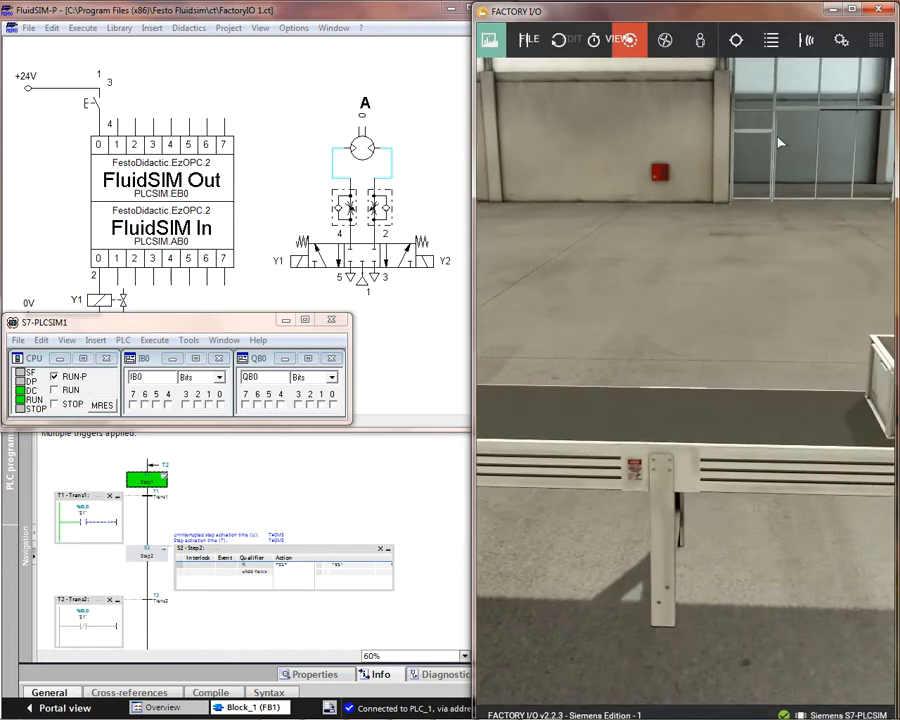
pyautogui.scroll(-3, 714, 324)
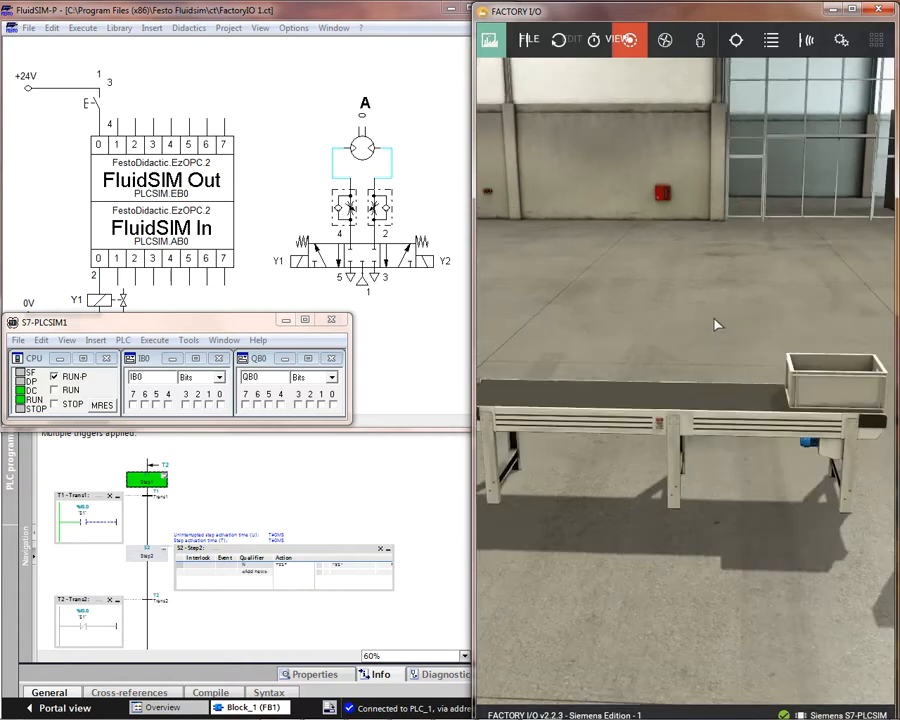
pyautogui.moveTo(841, 438); pyautogui.dragTo(756, 436)
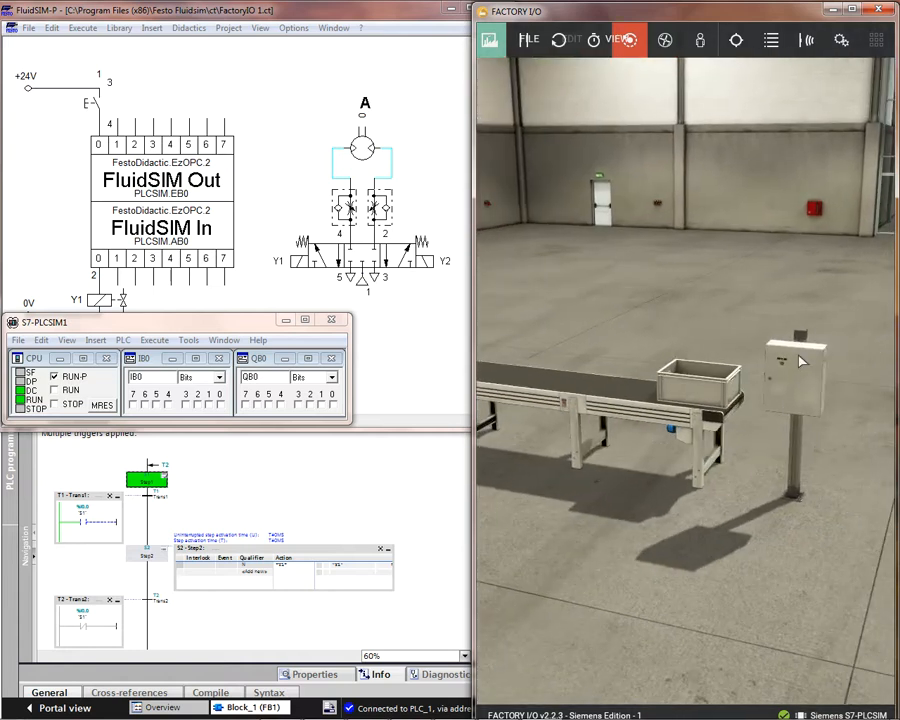
pyautogui.scroll(4, 799, 356)
pyautogui.moveTo(830, 404); pyautogui.dragTo(765, 416)
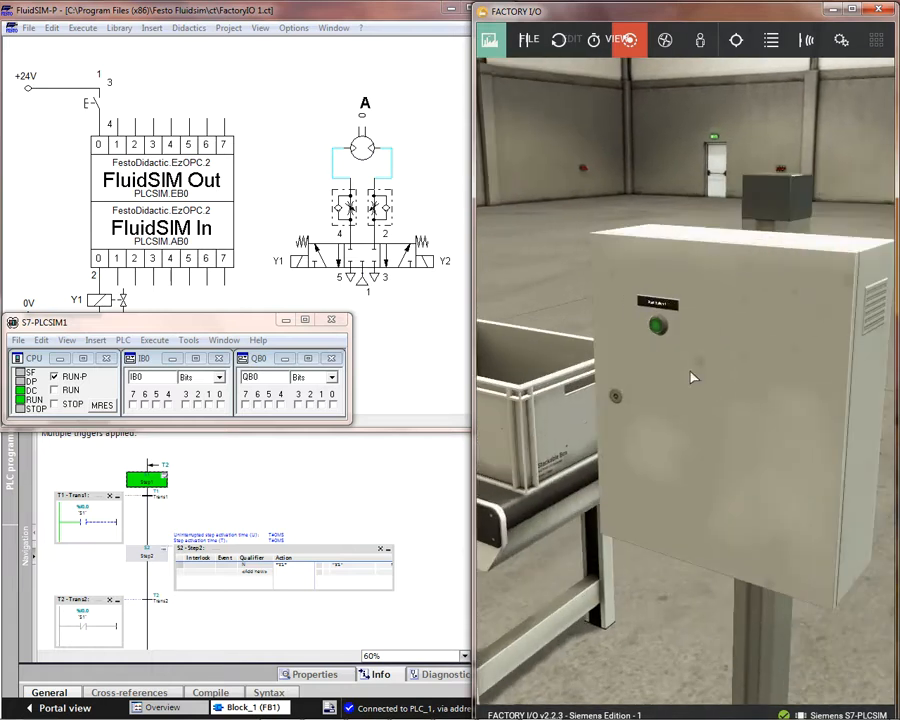
pyautogui.scroll(5, 697, 380)
pyautogui.scroll(-4, 693, 378)
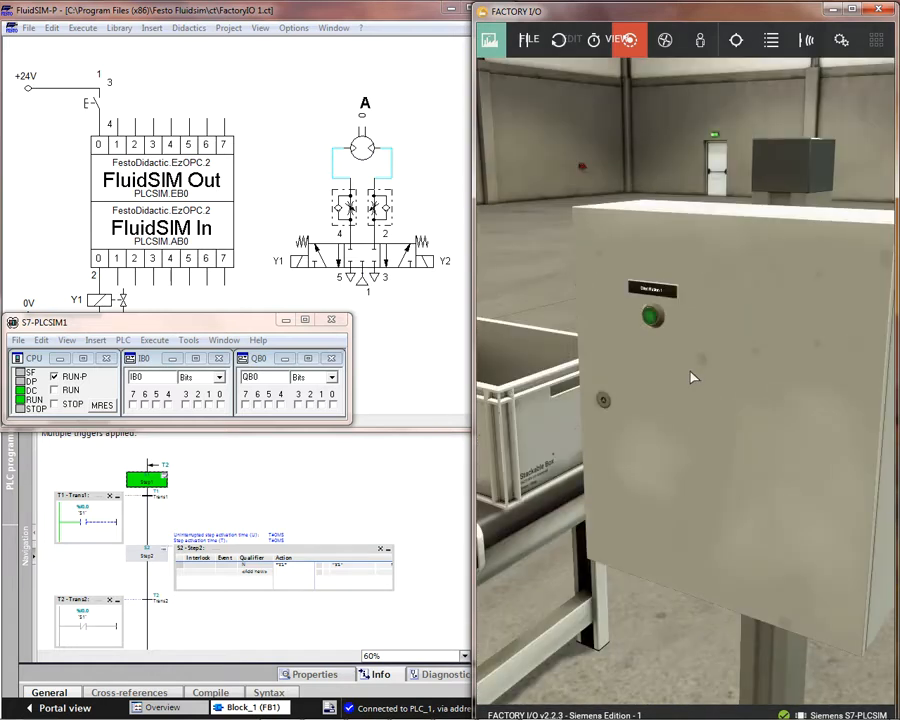
pyautogui.scroll(-2, 693, 378)
pyautogui.scroll(-3, 693, 378)
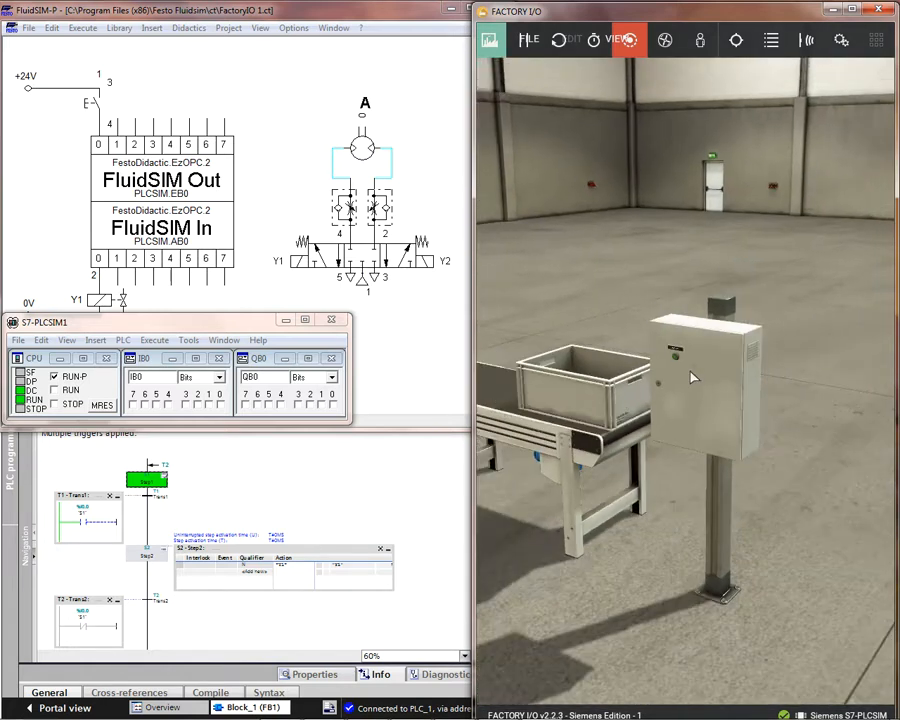
pyautogui.moveTo(588, 501); pyautogui.dragTo(612, 510)
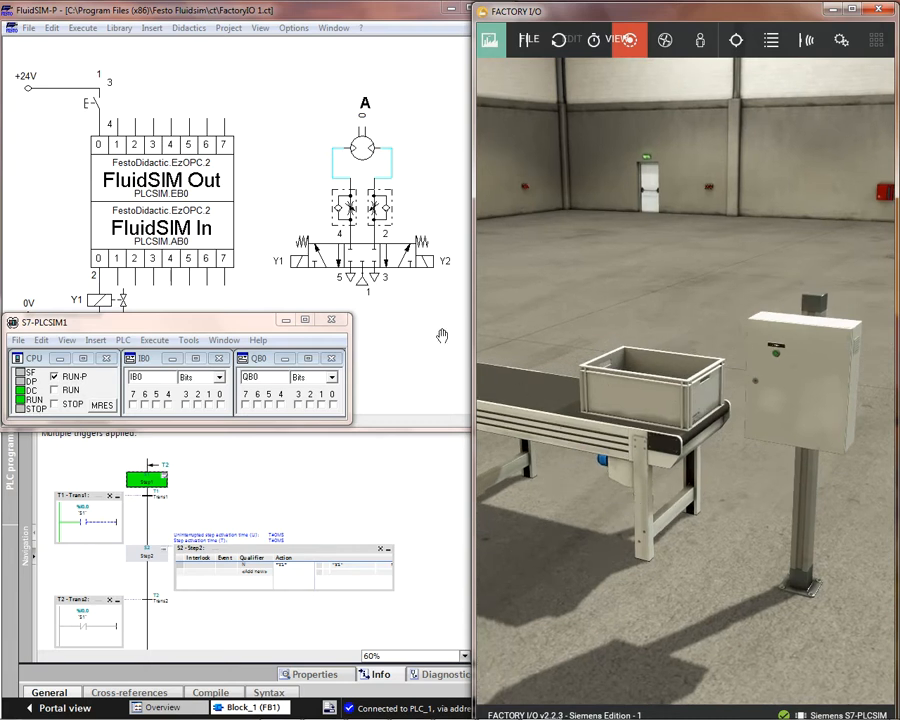
pyautogui.click(779, 357)
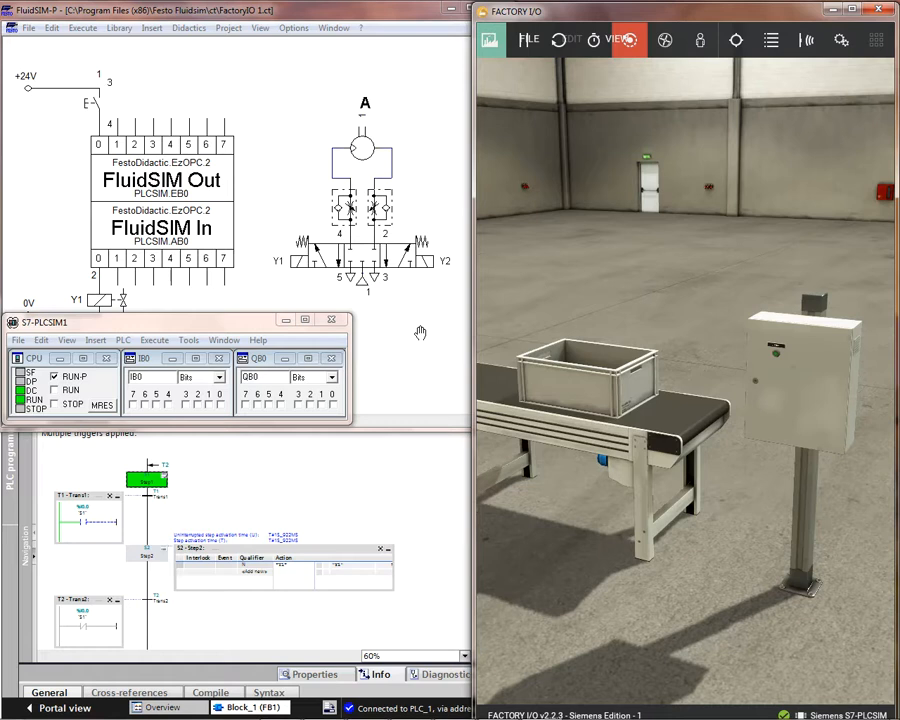
# Step: Shift the FluidSIM-P circuit so the Y1 coil and 0V line clear the S7-PLCSIM1 window, and bring S7-PLCSIM1 and Factory I/O back in front
pyautogui.click(420, 333)
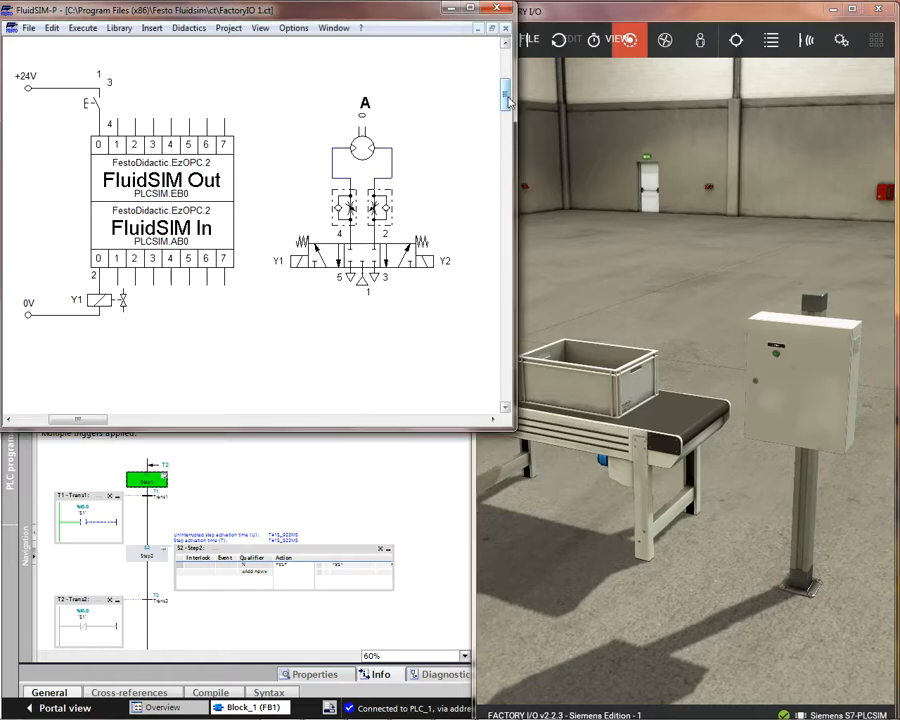
pyautogui.moveTo(508, 97); pyautogui.dragTo(507, 99)
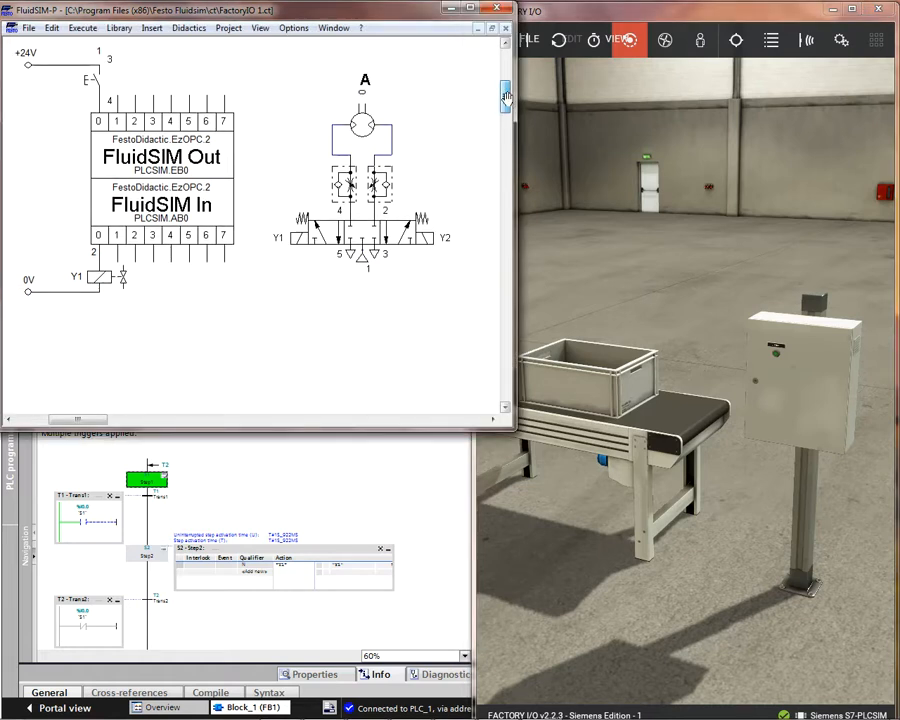
pyautogui.moveTo(490, 711)
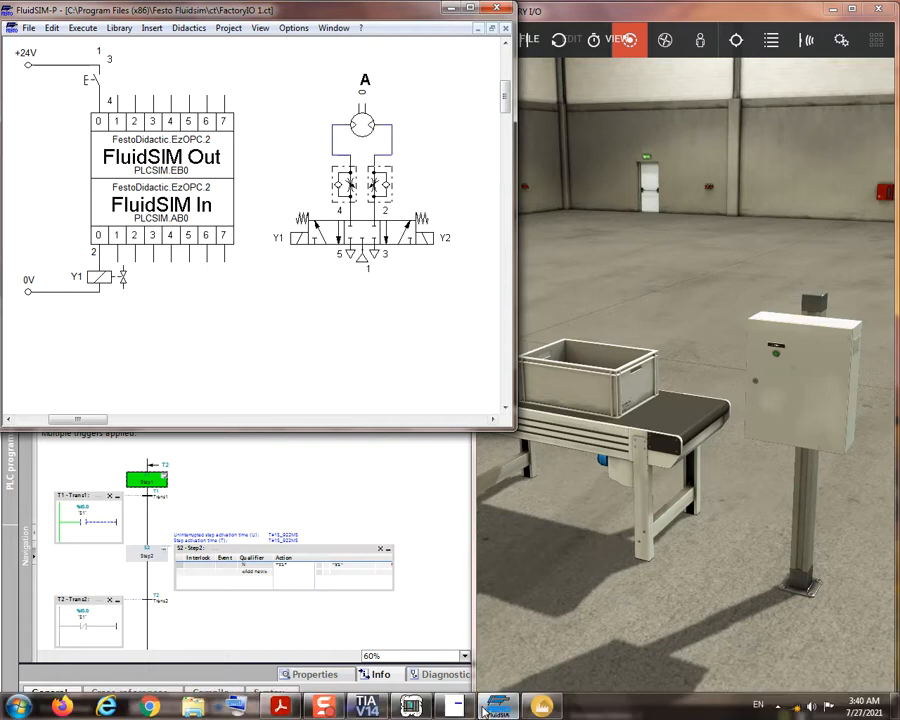
pyautogui.click(410, 707)
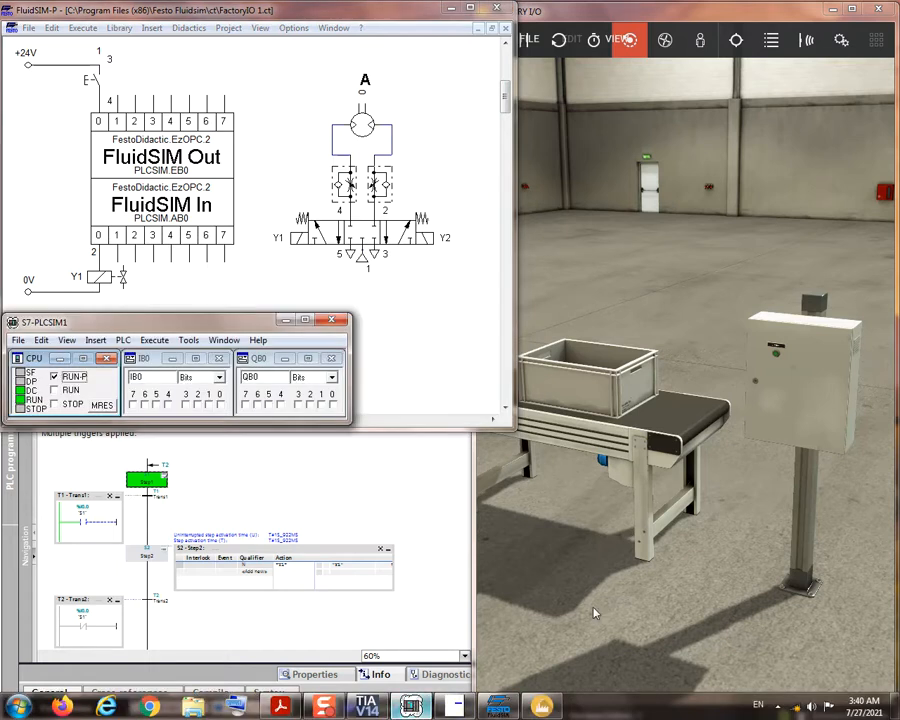
pyautogui.click(660, 600)
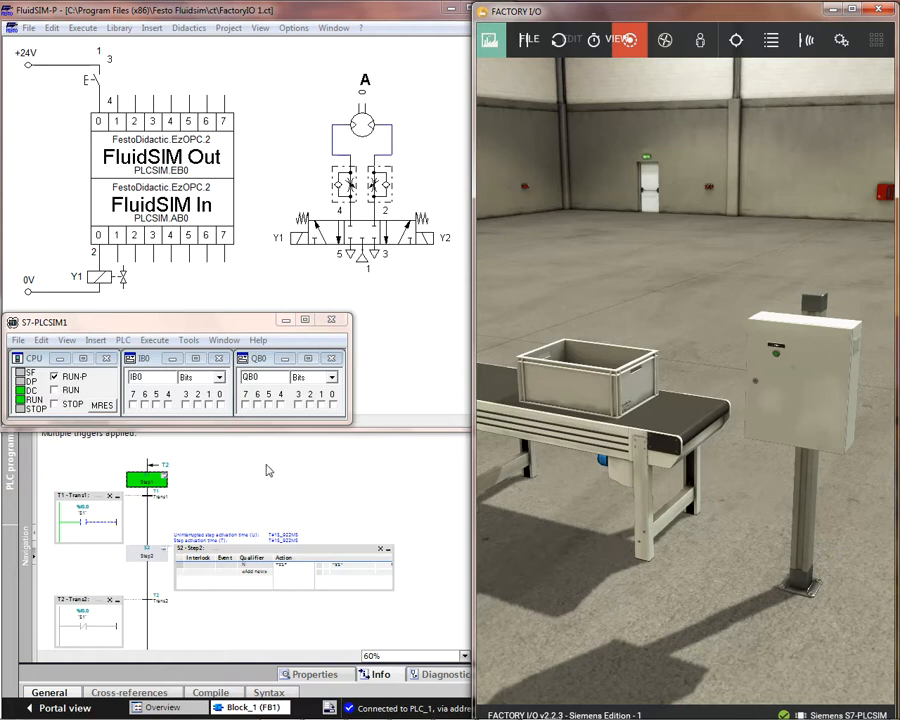
# Step: Shift the monitored Block_1 sequence to show its closing jump to S1, and bring FluidSIM-P, S7-PLCSIM1 and Factory I/O back in front
pyautogui.click(320, 470)
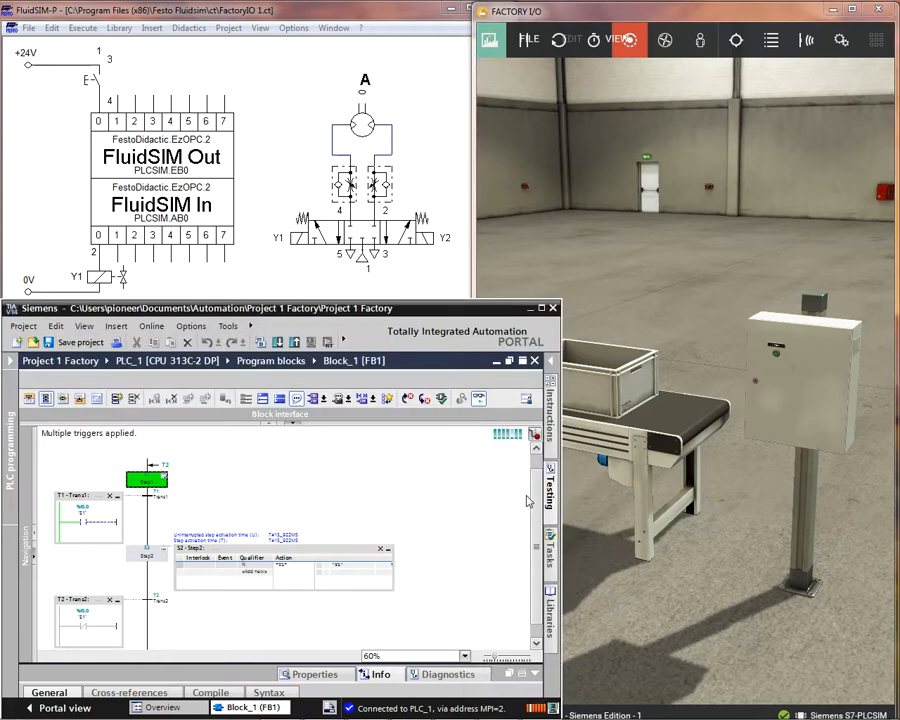
pyautogui.moveTo(534, 503); pyautogui.dragTo(534, 506)
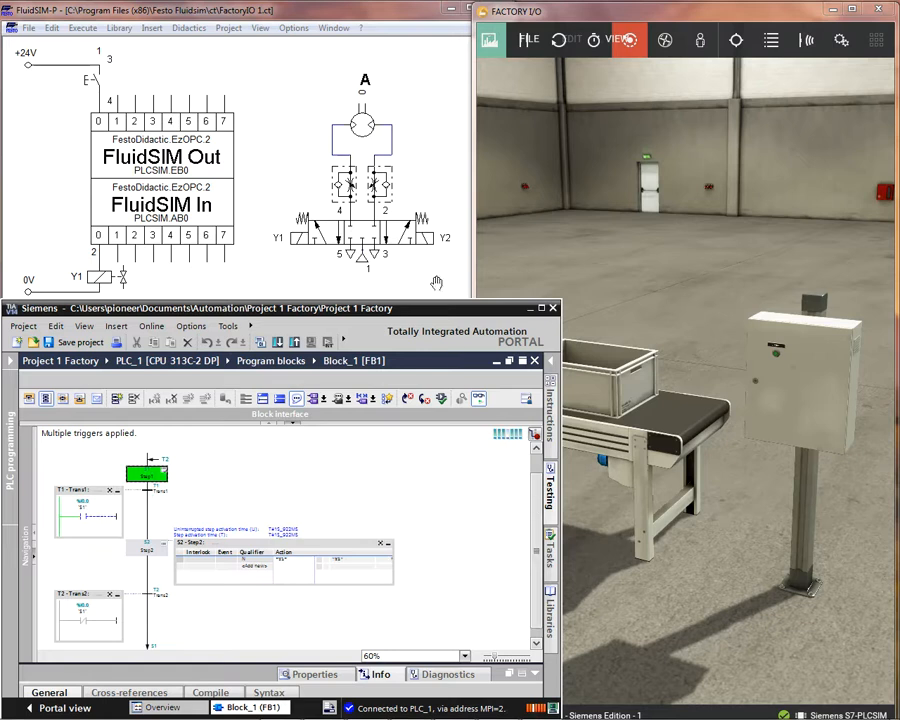
pyautogui.click(306, 199)
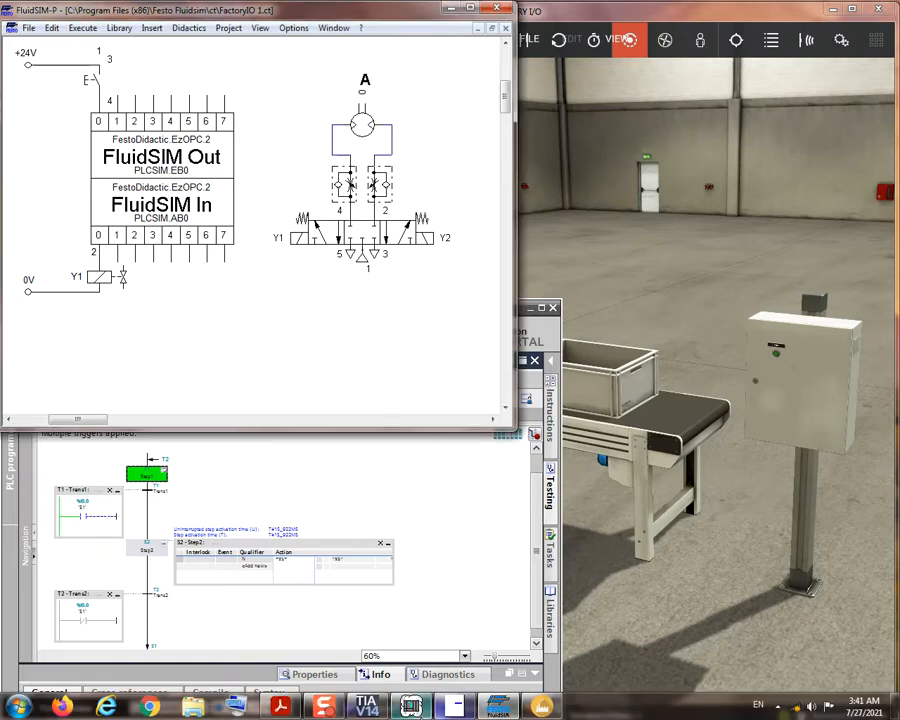
pyautogui.click(410, 706)
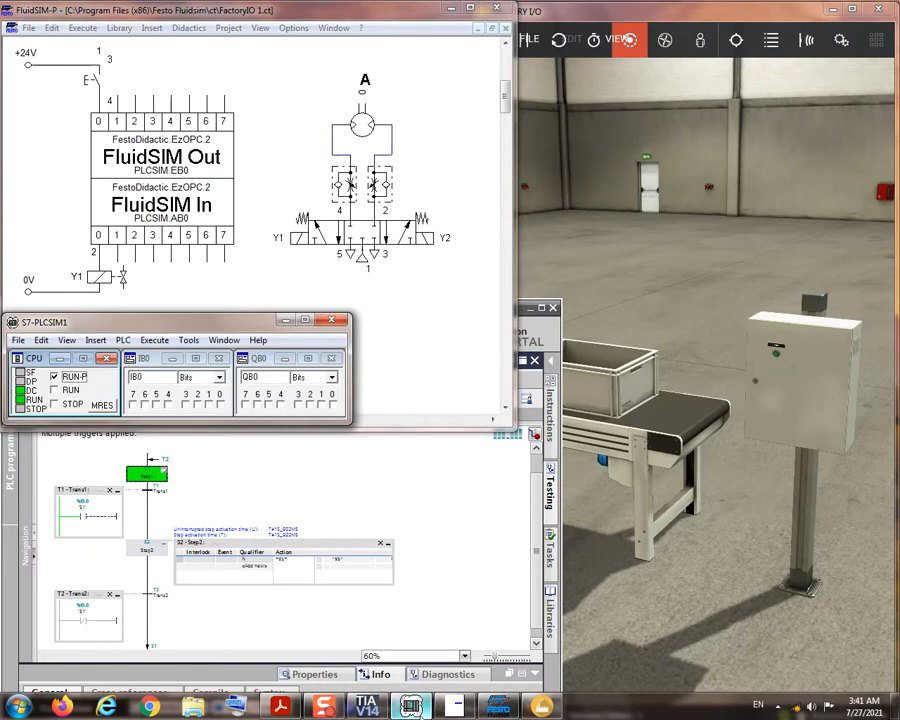
pyautogui.click(727, 528)
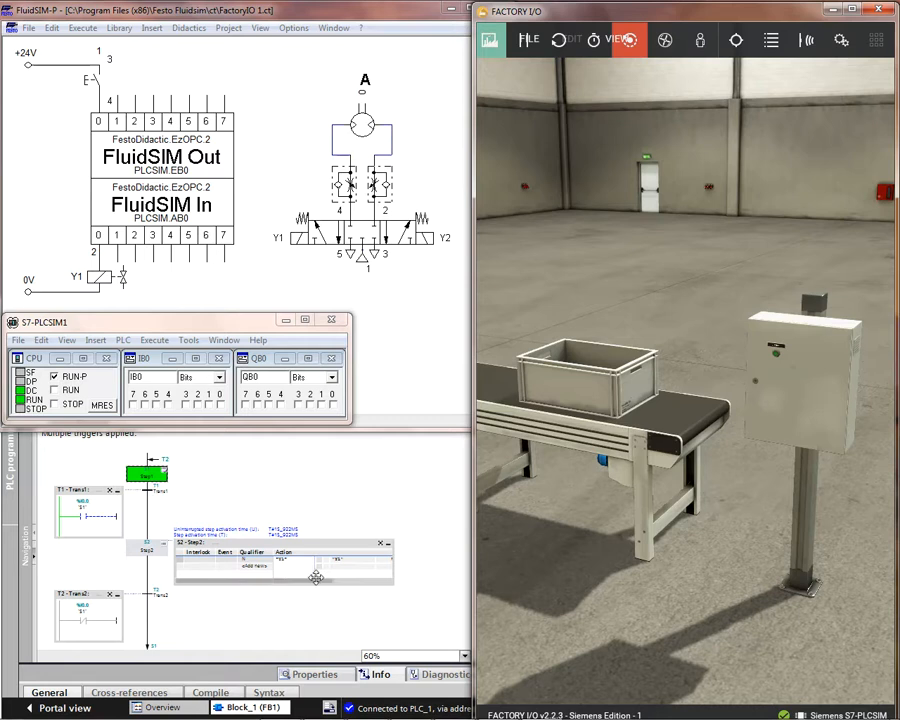
# Step: Widen the Step2 action table to expose the %Q0.0 address, restore the overlapping simulation windows, and actuate the control box's green start button
pyautogui.moveTo(394, 565); pyautogui.dragTo(431, 564)
pyautogui.click(681, 585)
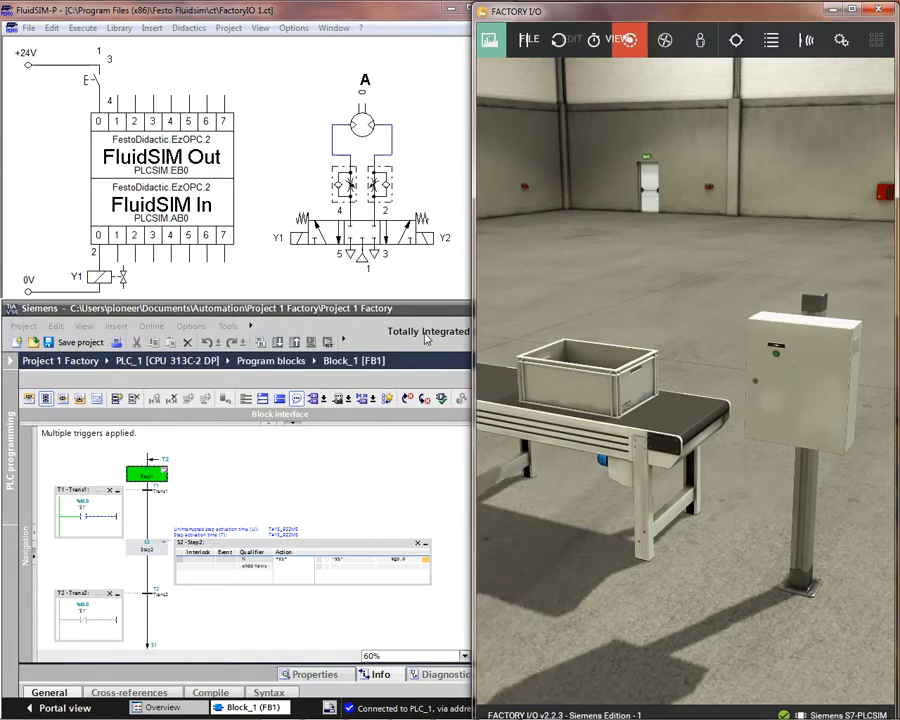
pyautogui.click(445, 284)
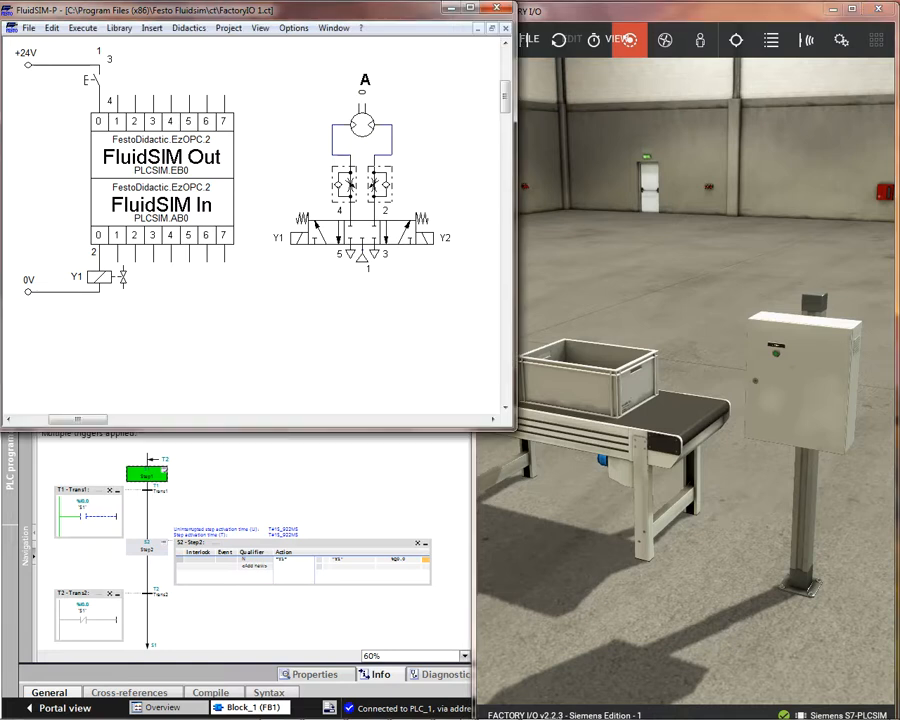
pyautogui.click(411, 706)
pyautogui.click(628, 542)
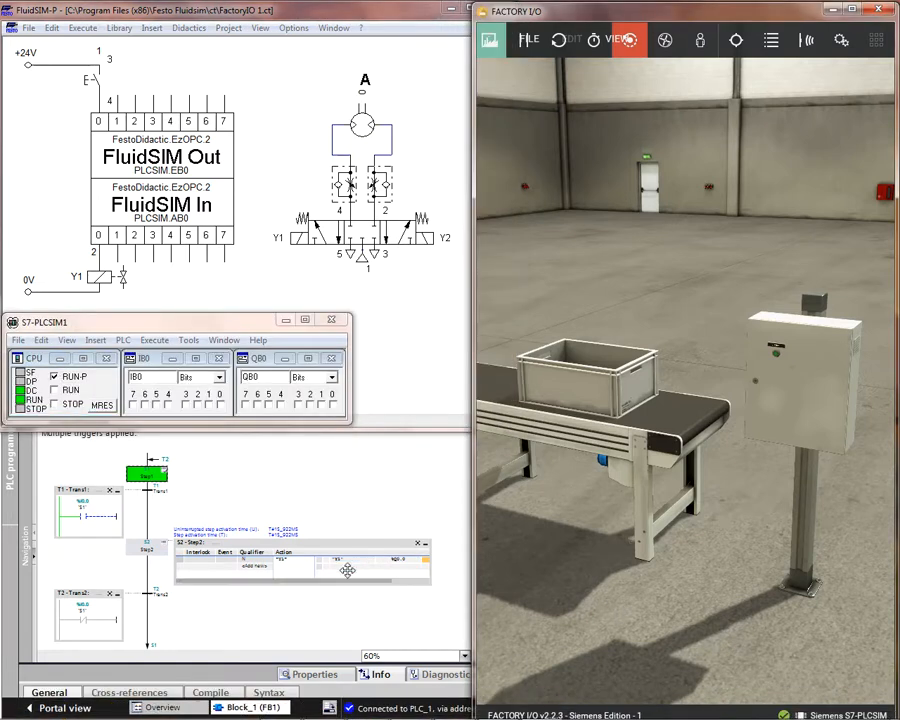
pyautogui.click(778, 360)
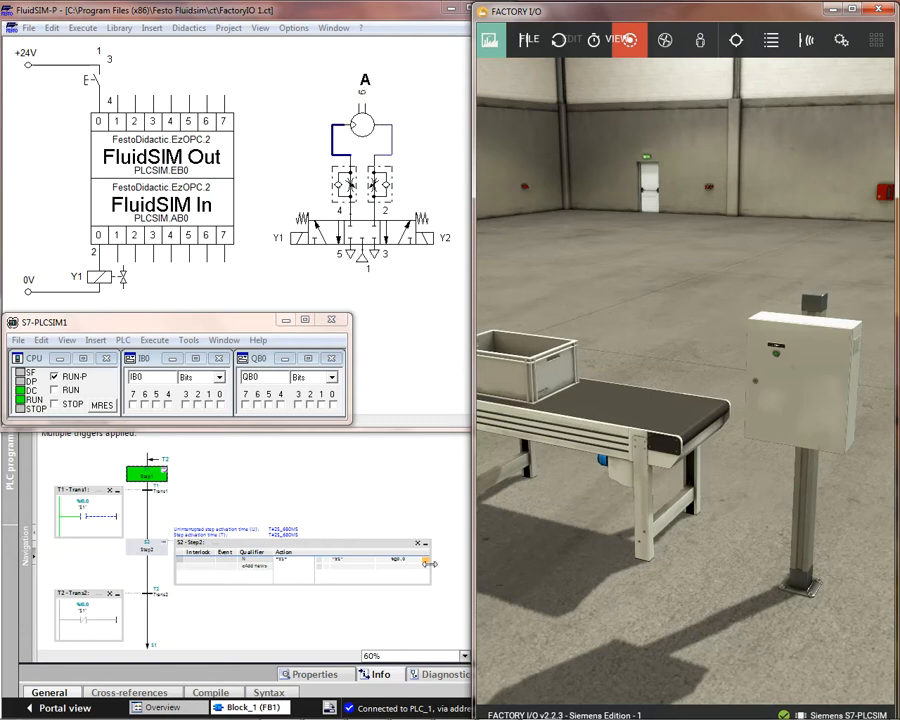
# Step: Widen the Step2 action table further to expose its monitored value column, and bring FluidSIM-P, S7-PLCSIM1 and Factory I/O back in front
pyautogui.moveTo(428, 563); pyautogui.dragTo(473, 564)
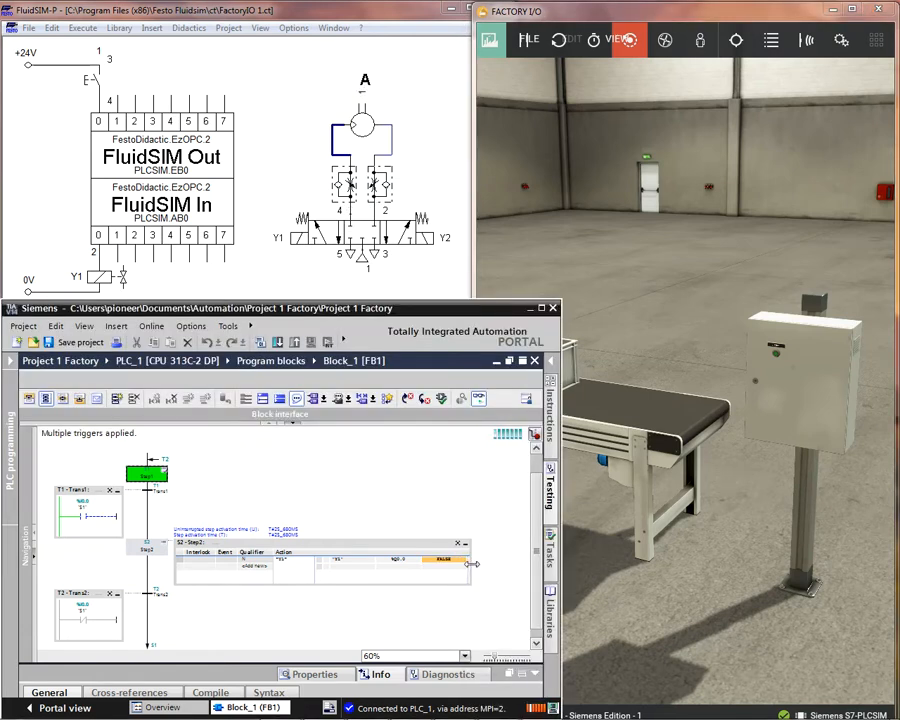
pyautogui.click(436, 288)
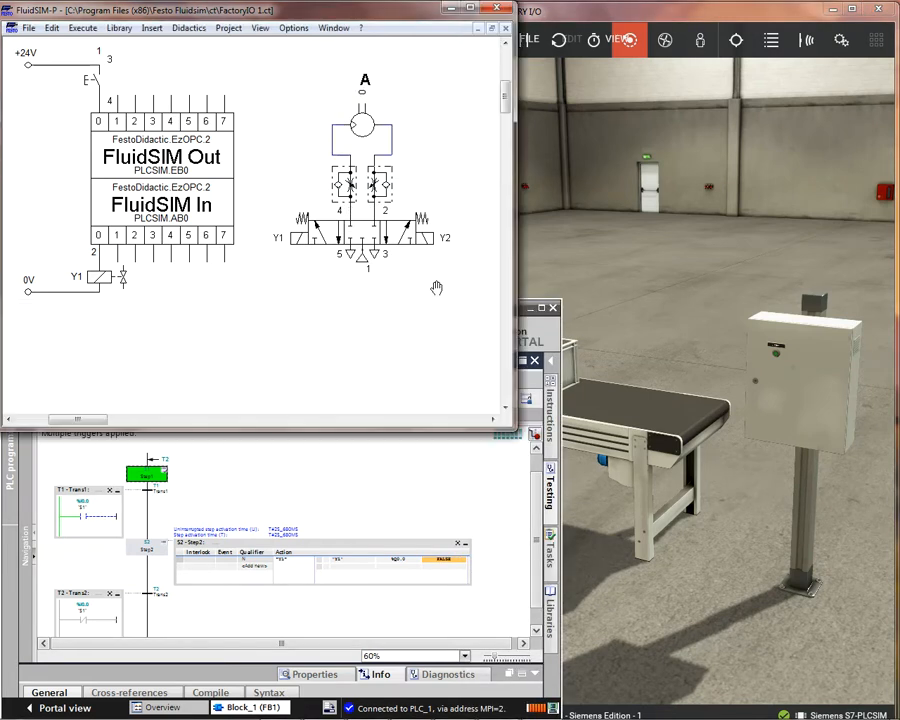
pyautogui.click(410, 706)
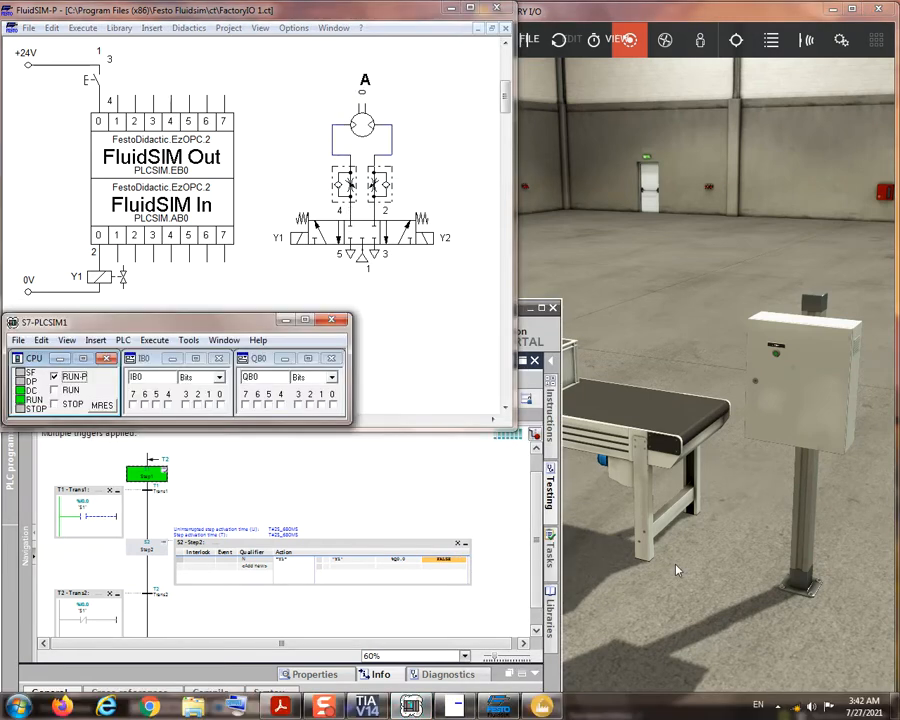
pyautogui.click(673, 573)
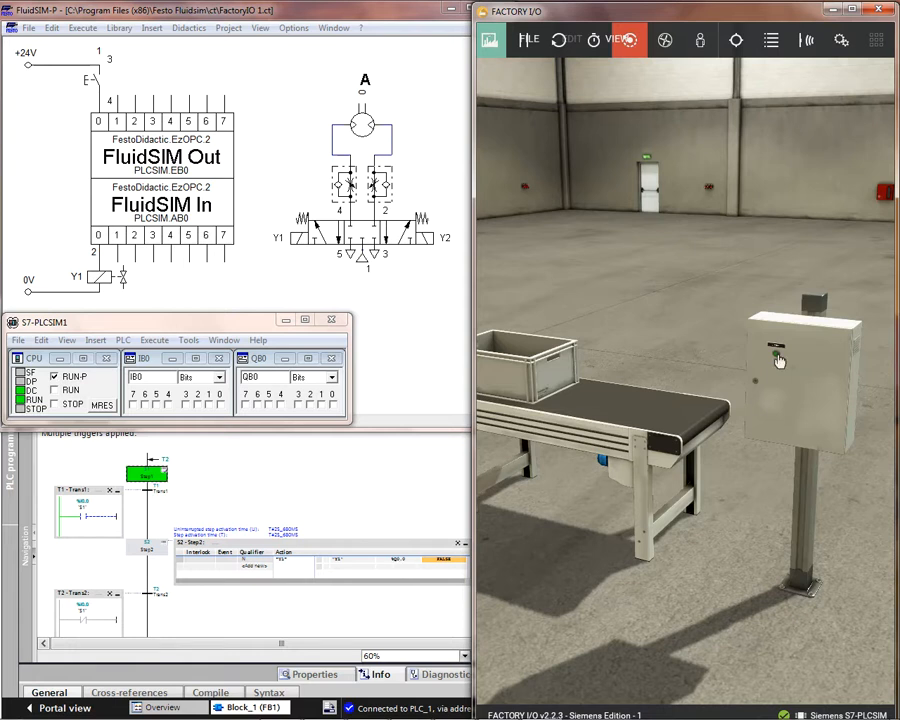
# Step: Actuate the green start button on the control box again to move the stackable box along the conveyor
pyautogui.scroll(-6, 763, 395)
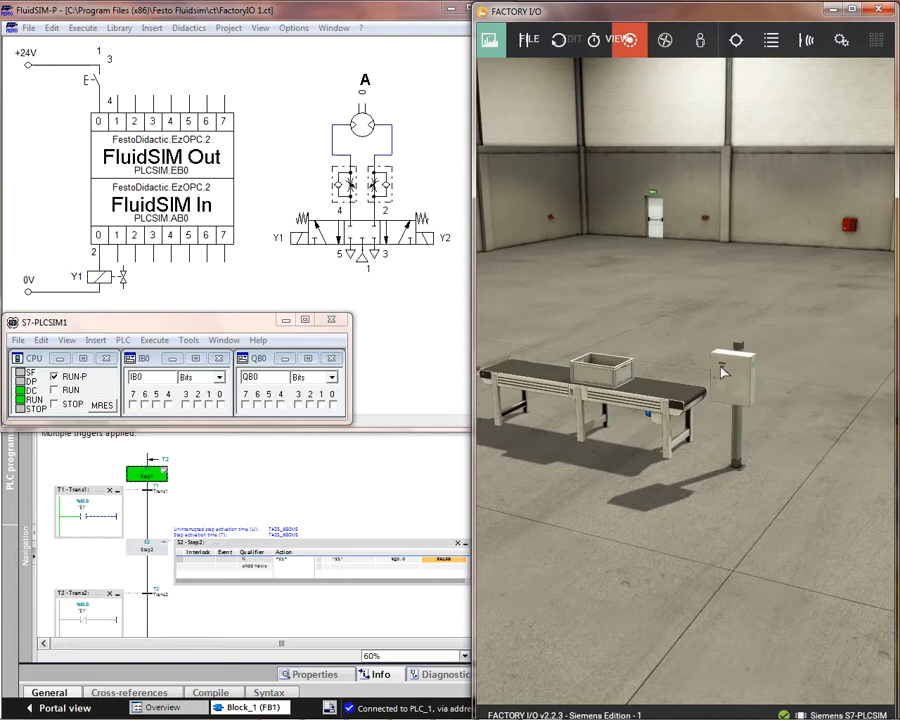
pyautogui.scroll(5, 722, 371)
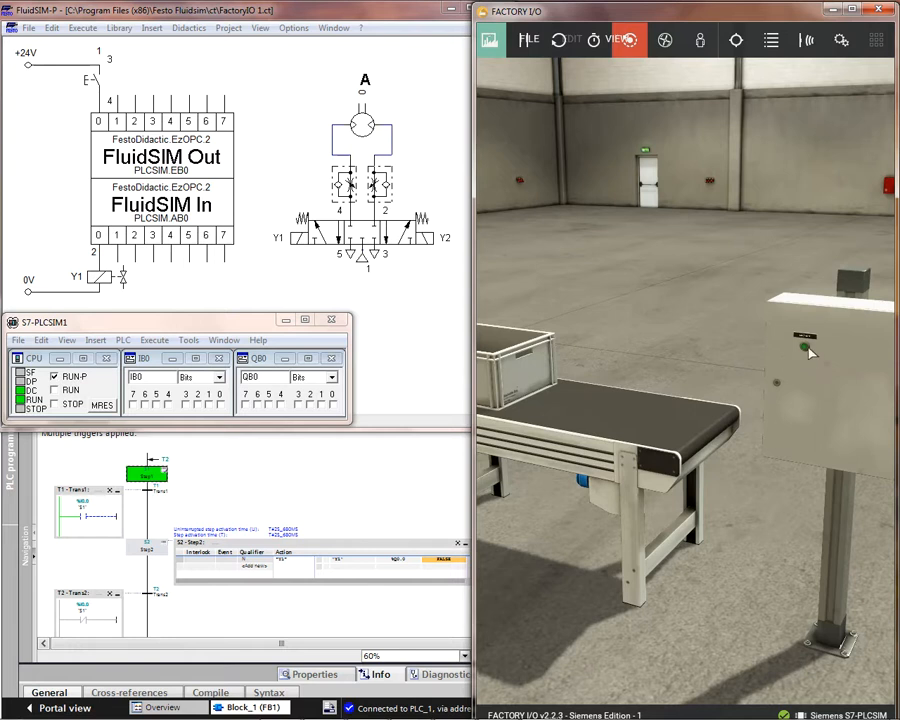
pyautogui.click(806, 352)
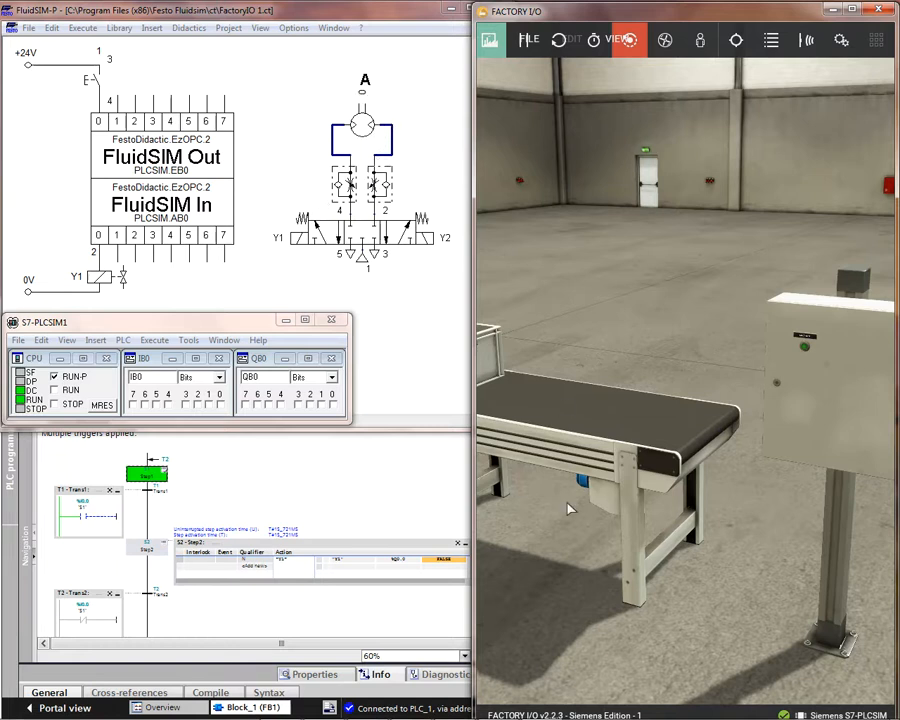
# Step: Reframe the scene on the conveyor and control box, and actuate the green start button two more times
pyautogui.doubleClick(628, 483)
pyautogui.moveTo(612, 443); pyautogui.dragTo(619, 495)
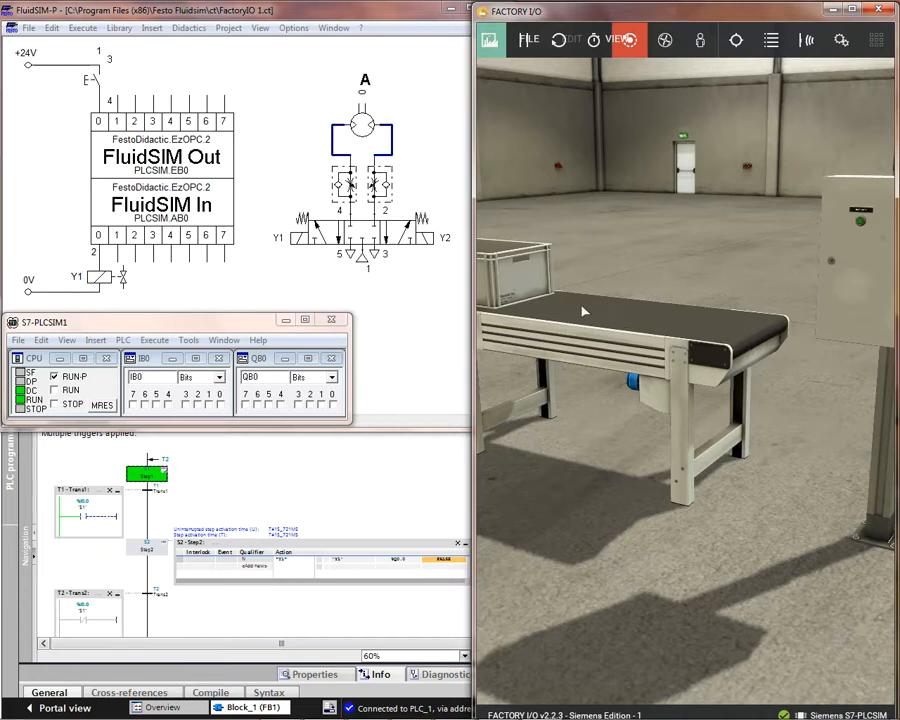
pyautogui.scroll(-5, 705, 312)
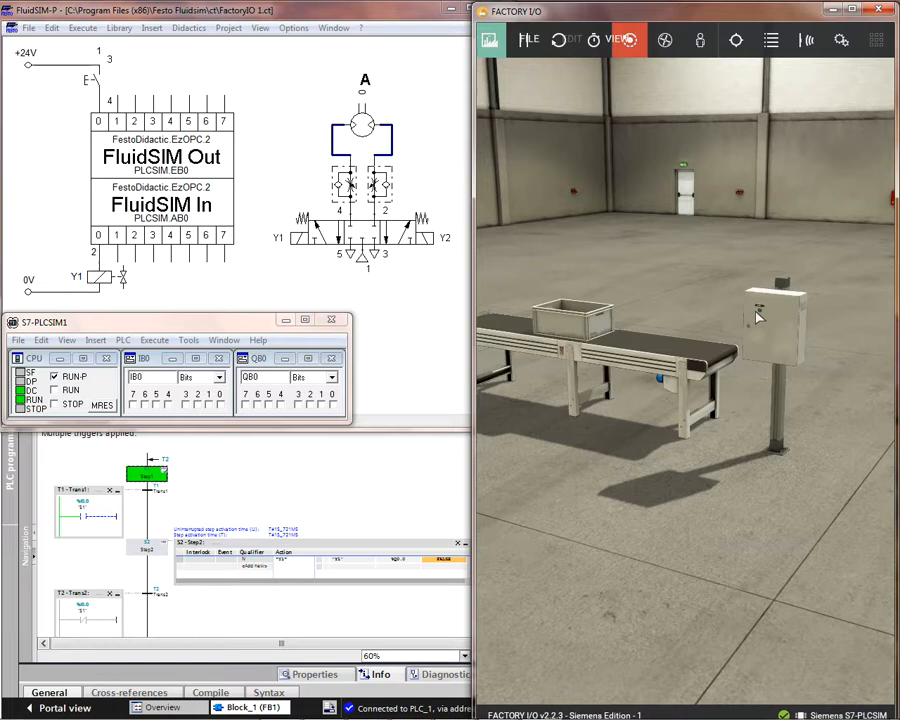
pyautogui.scroll(3, 765, 314)
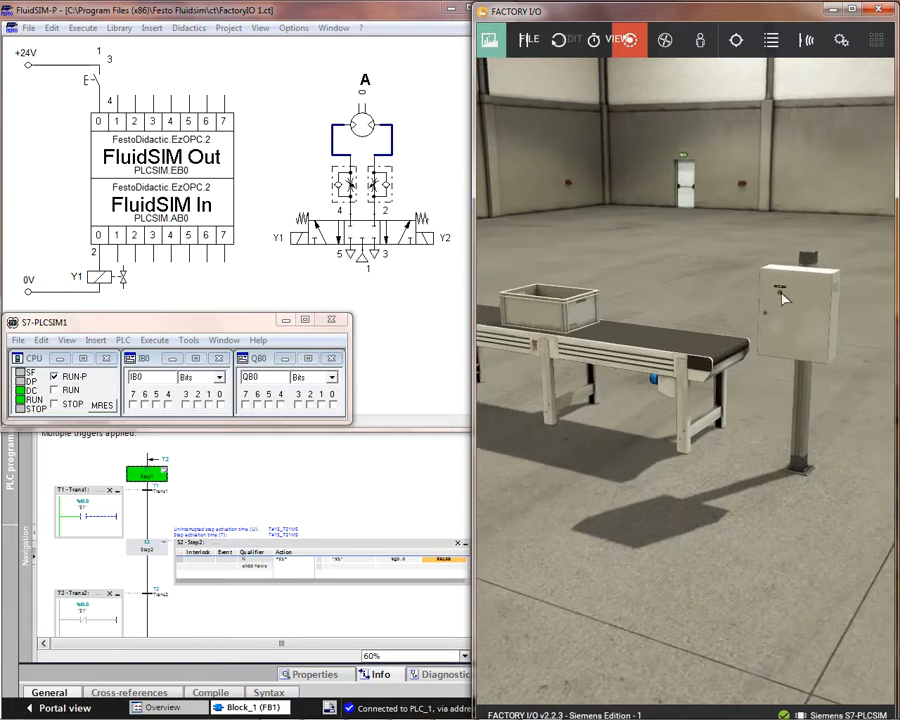
pyautogui.click(782, 300)
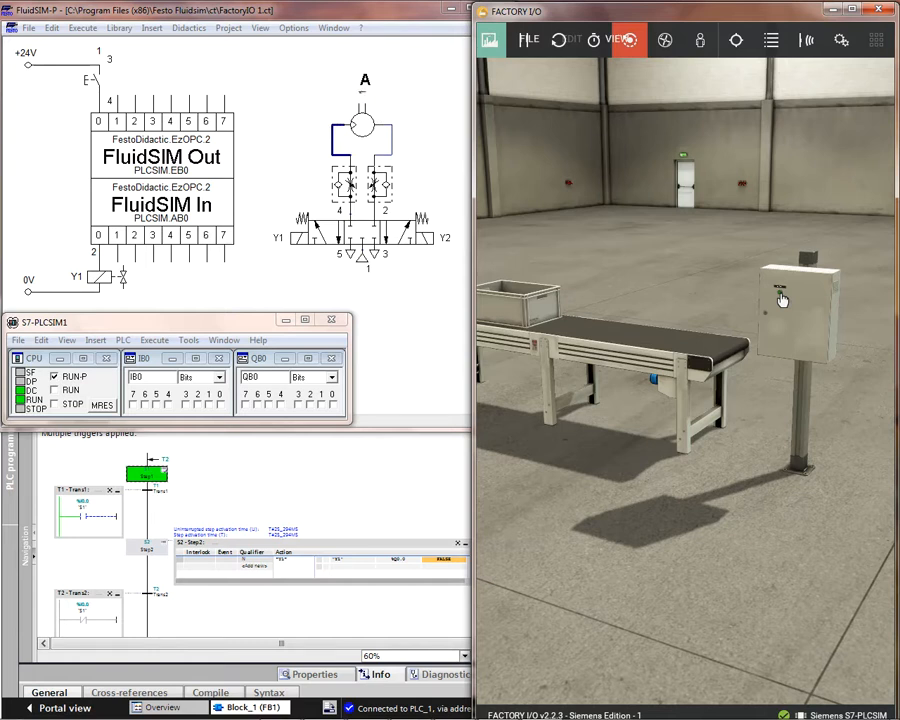
pyautogui.click(782, 300)
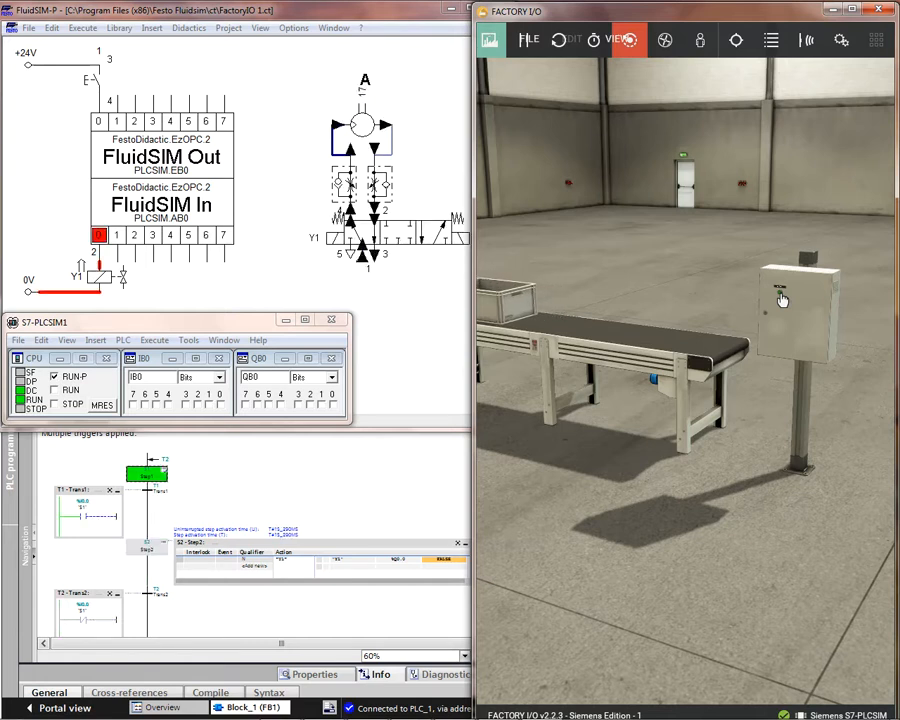